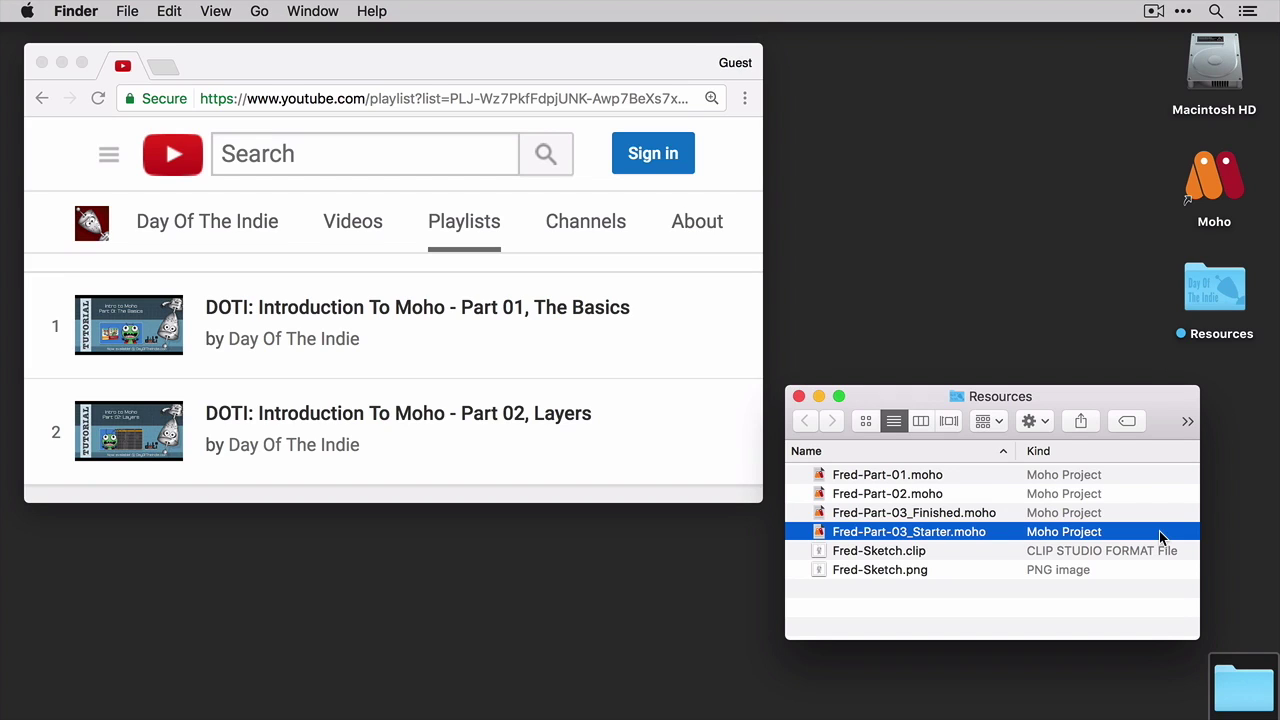
Step: Open Fred-Part-03_Starter.moho, pick the Set Origin tool, and zoom in on Fred's antennae
double_click(1160, 538)
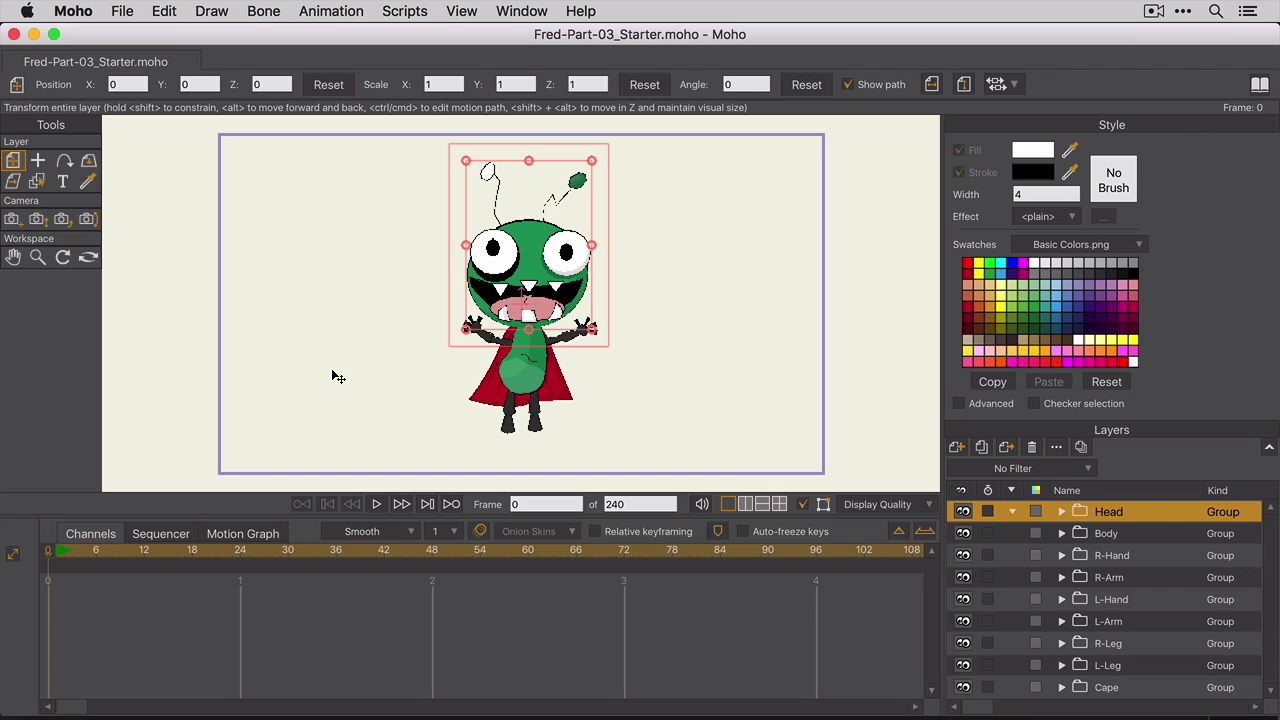
left_click(38, 160)
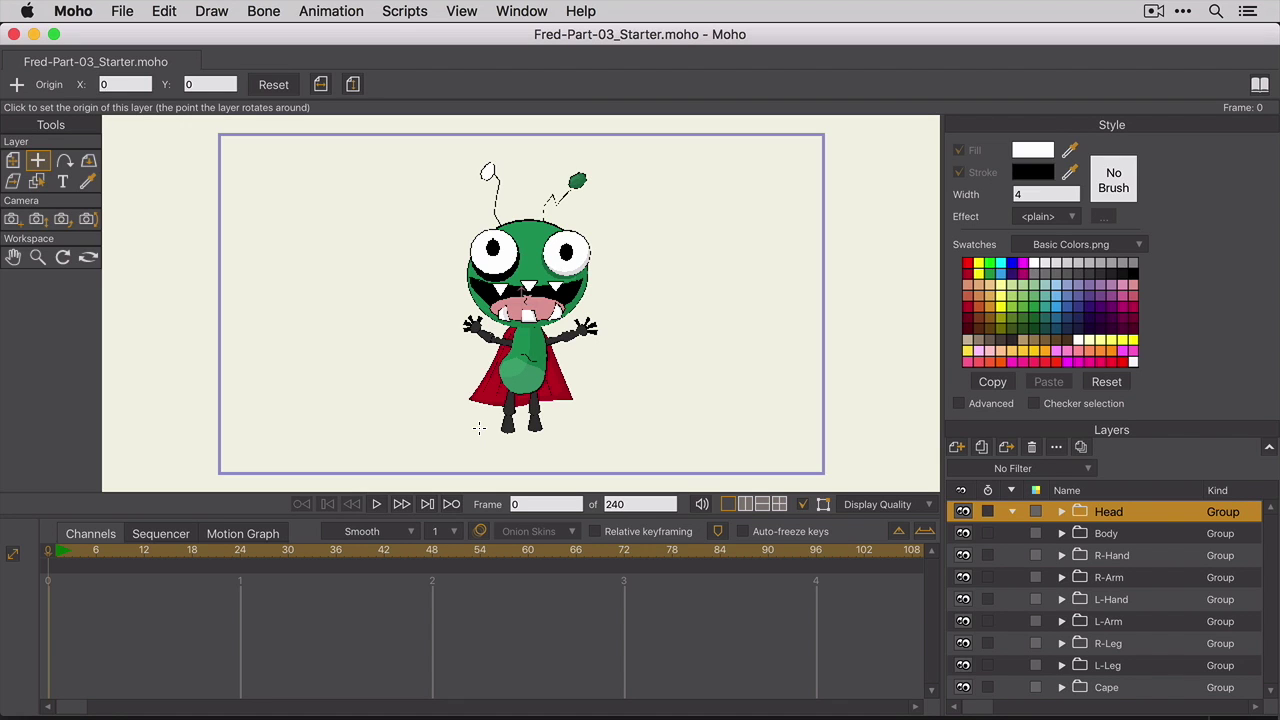
scroll(479, 428, "up", 5)
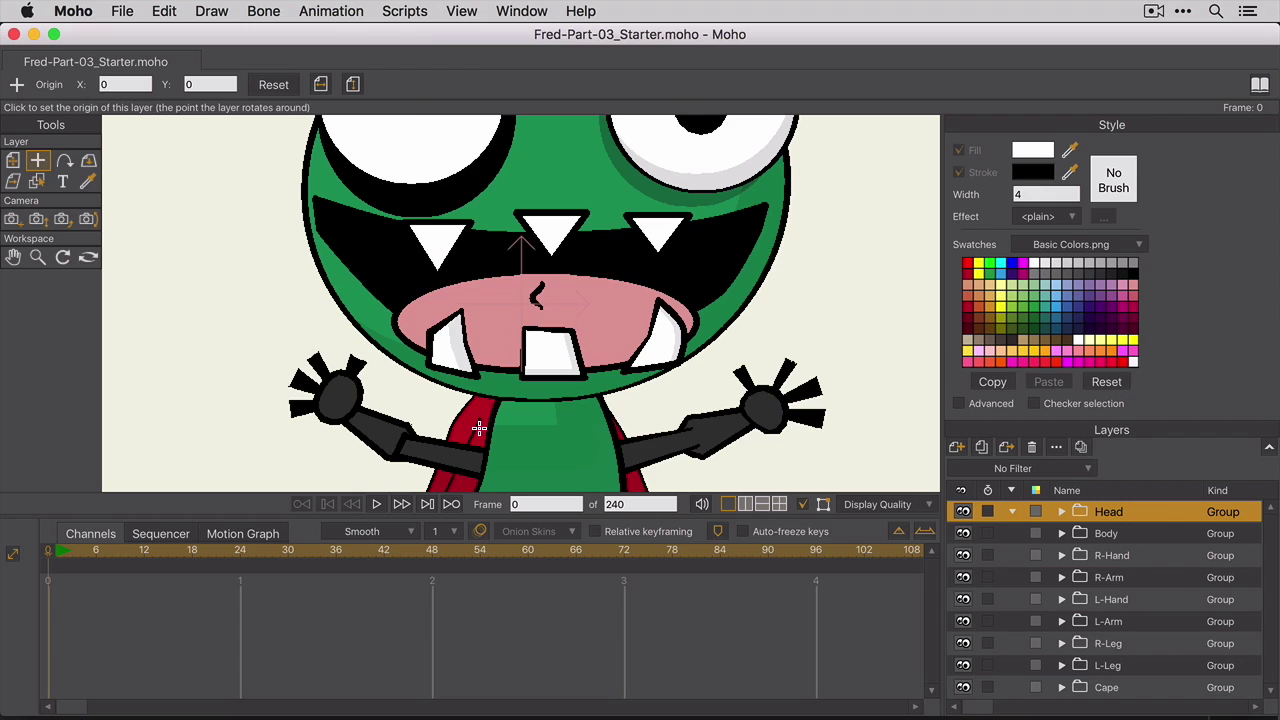
scroll(479, 428, "up", 4)
scroll(479, 428, "up", 2)
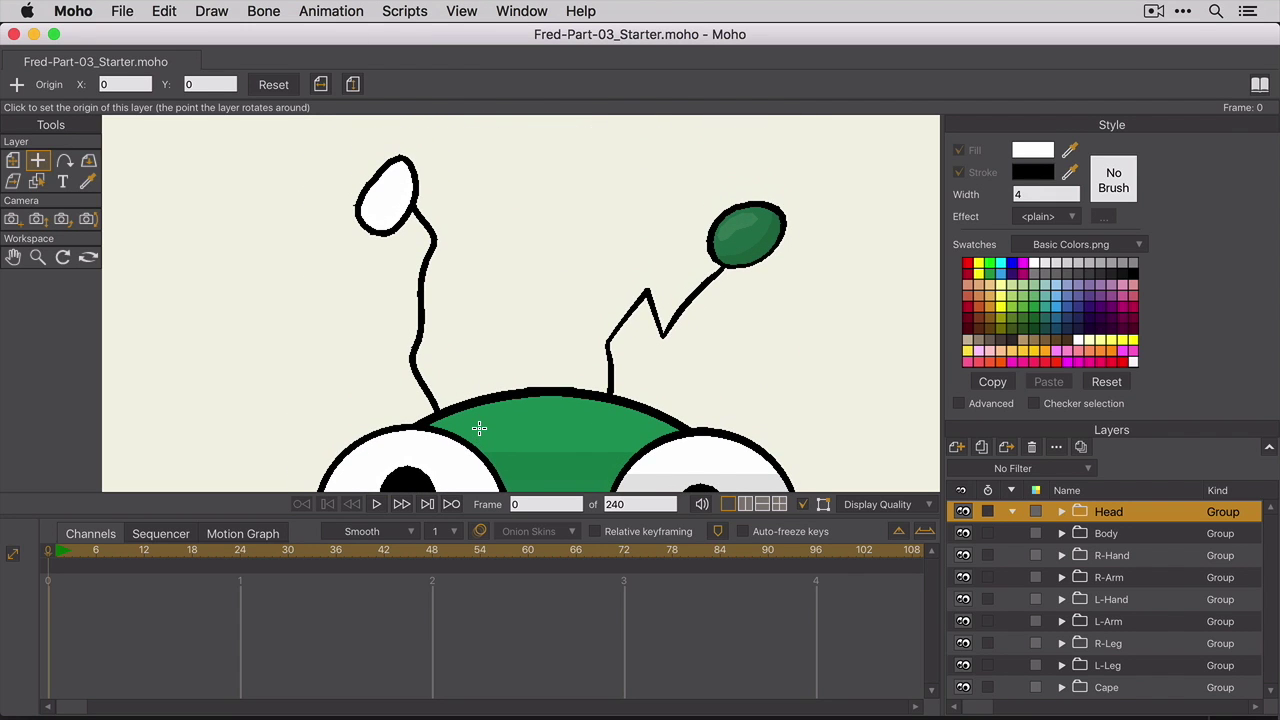
Step: In the Head group's L-antenna layer, fill the antenna tip with the right antenna's green
left_click(1060, 511)
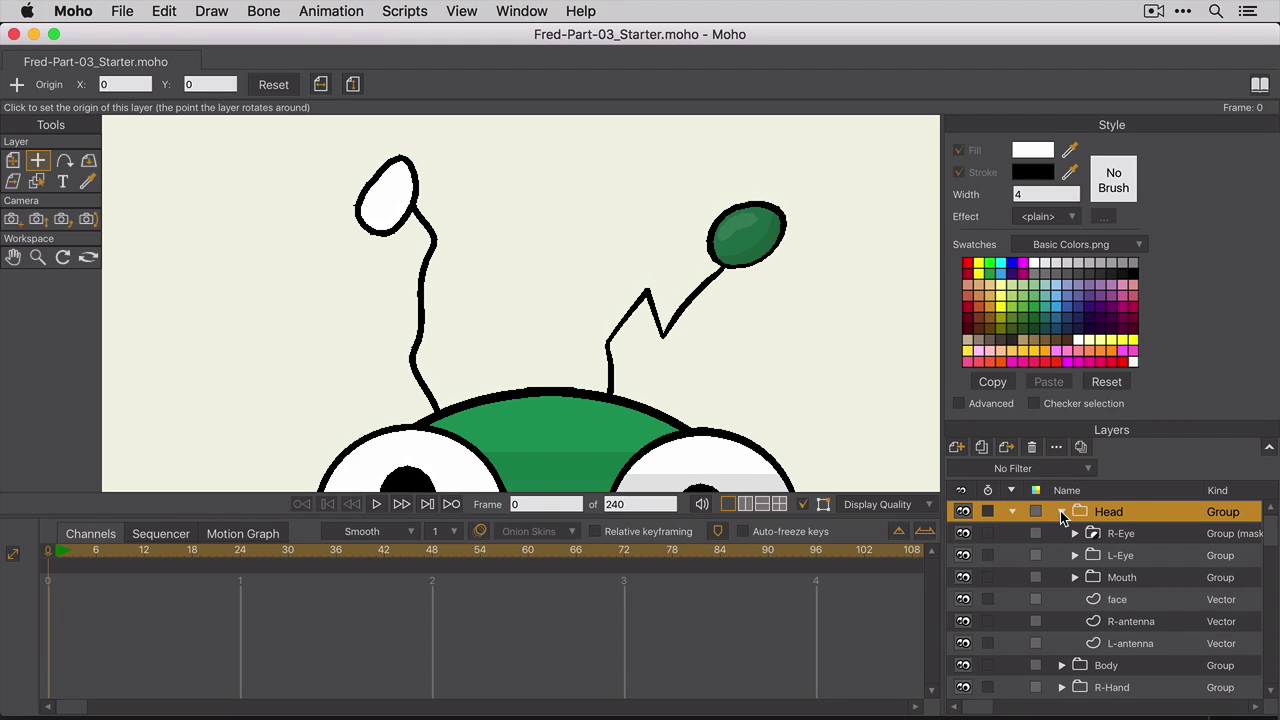
left_click(1172, 645)
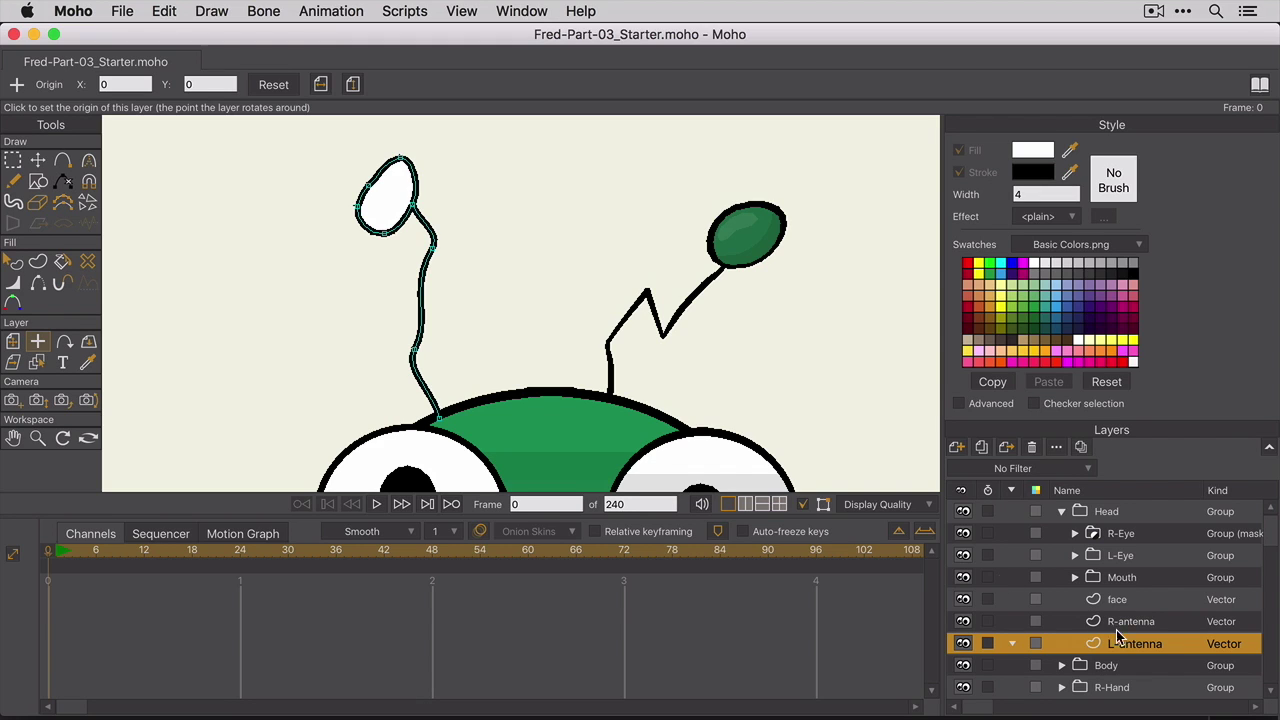
left_click(13, 261)
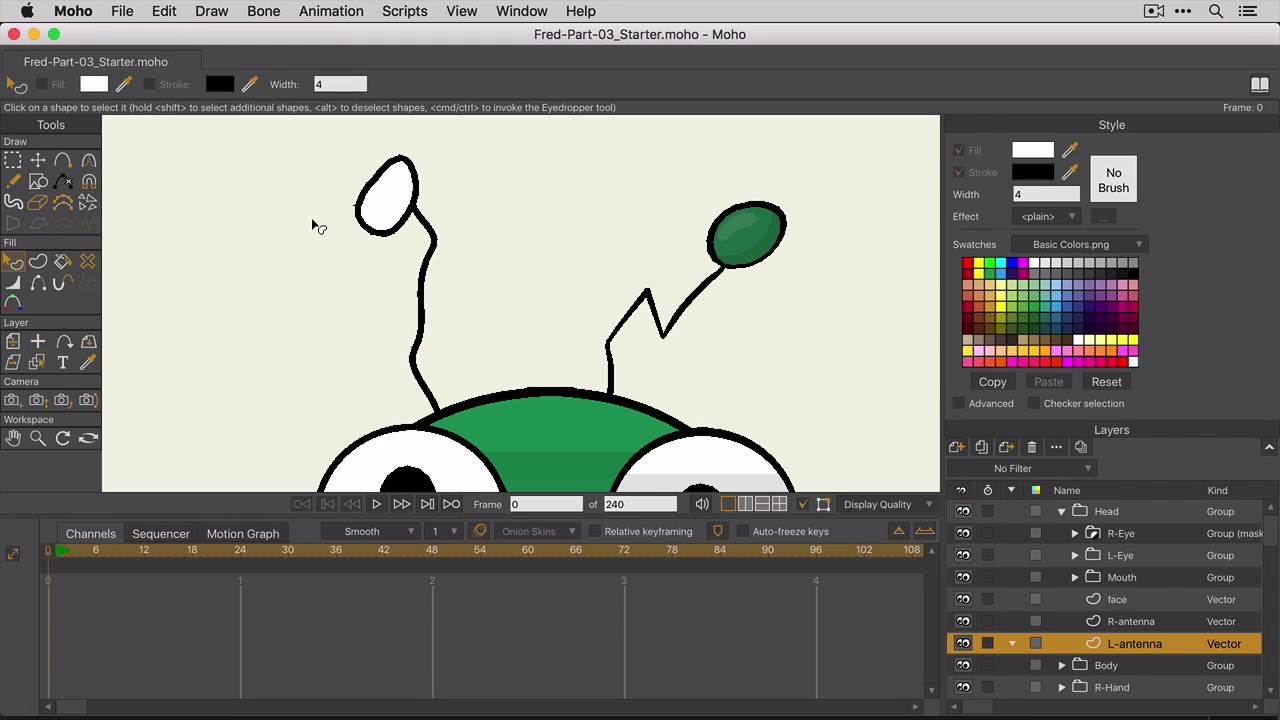
left_click(388, 214)
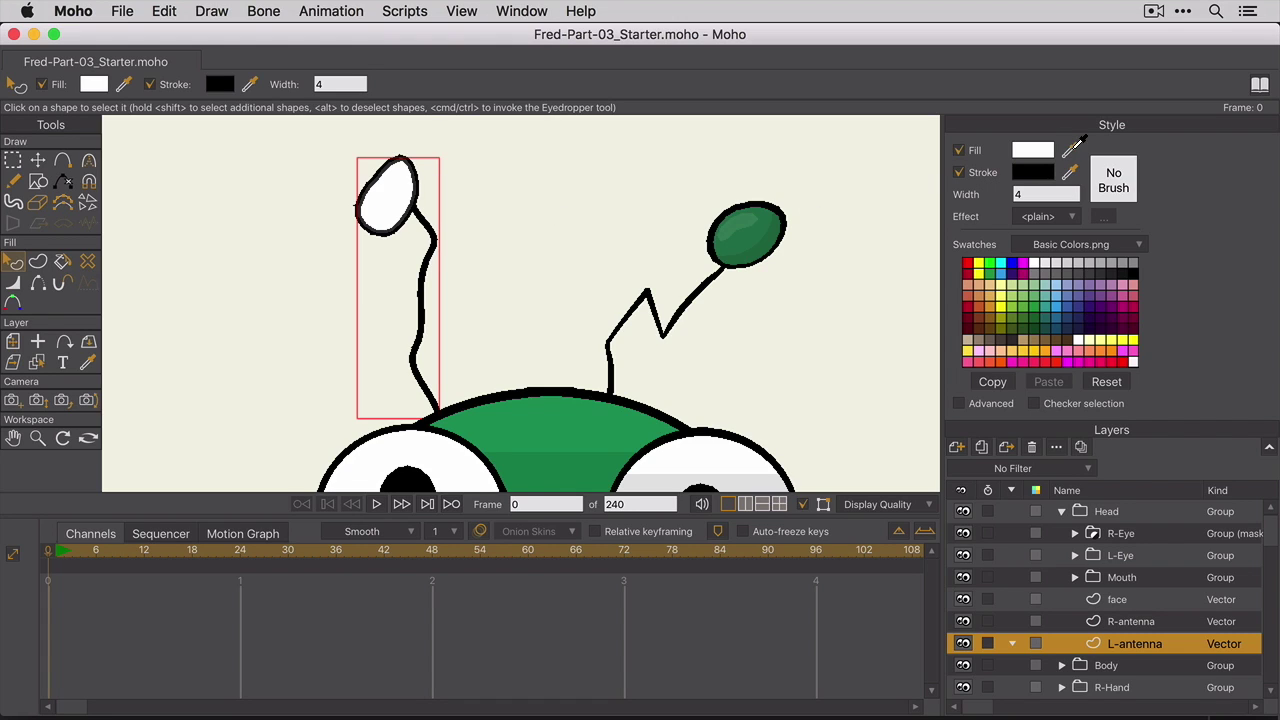
left_click(1072, 148)
left_click(752, 241)
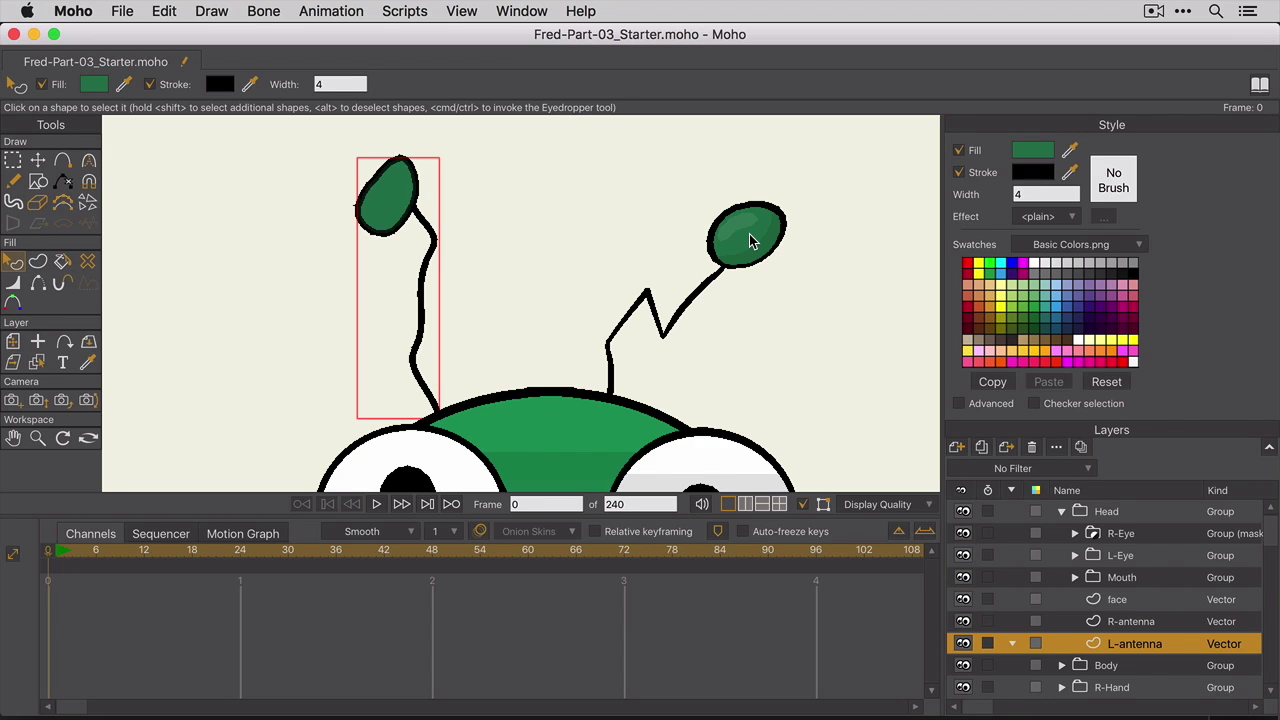
Step: Set the Draw Shape fill colour to white with alpha 0
left_click(490, 238)
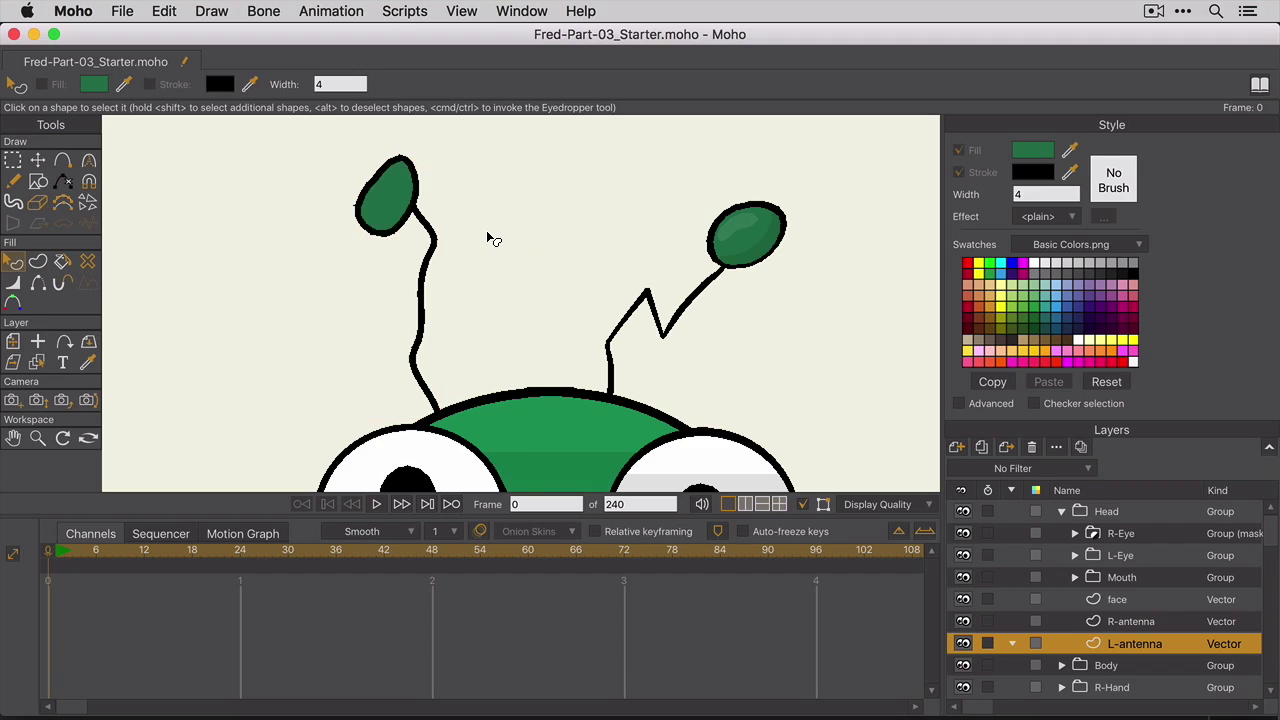
left_click(40, 183)
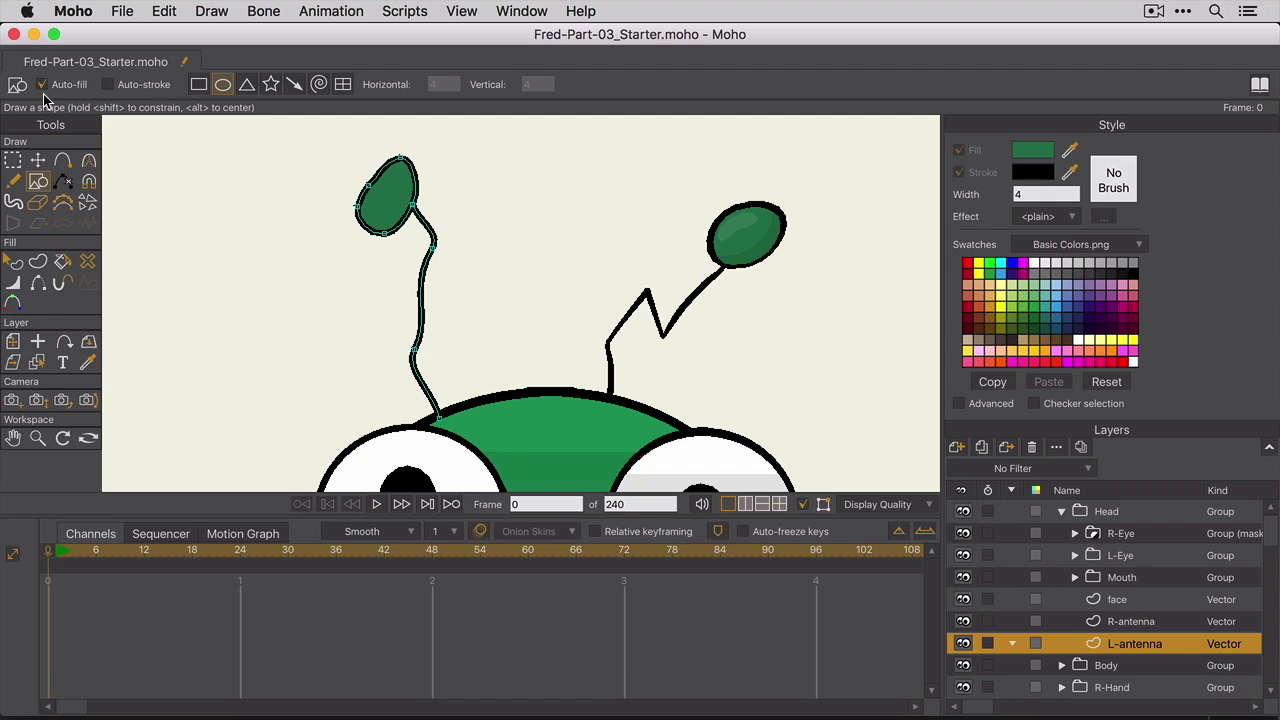
left_click(1038, 153)
left_click(688, 235)
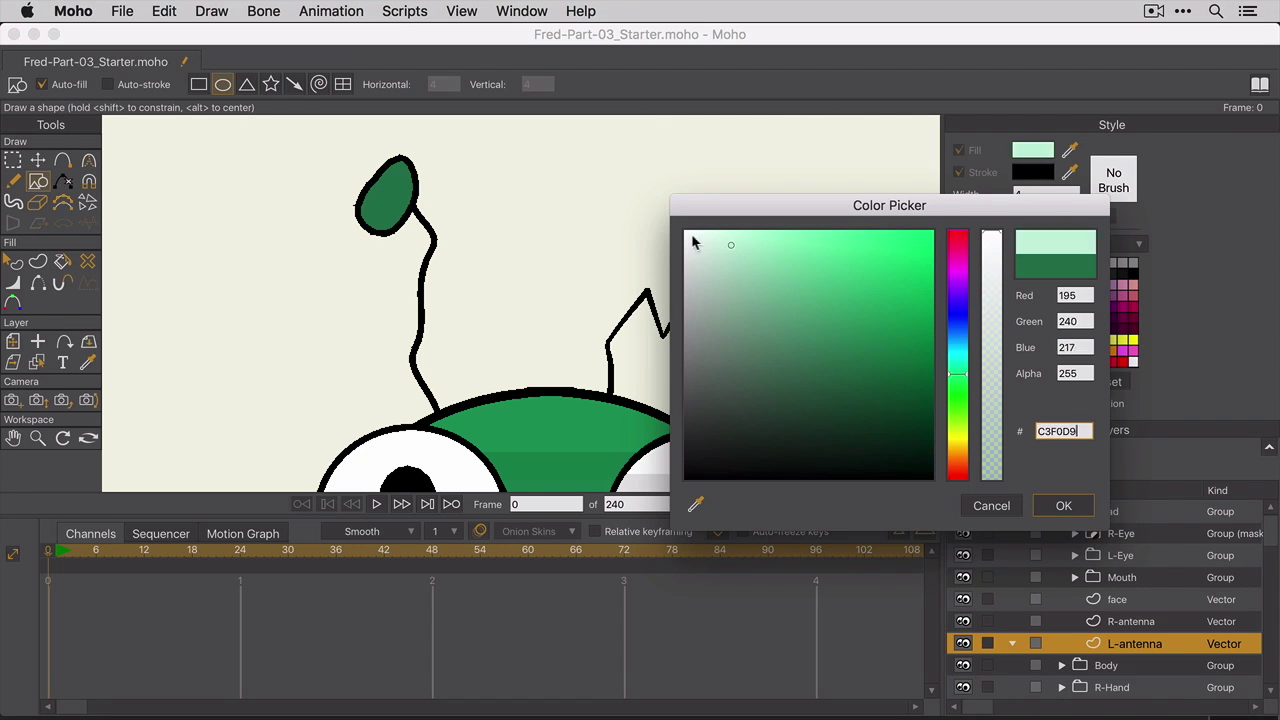
left_click(1083, 372)
type("0")
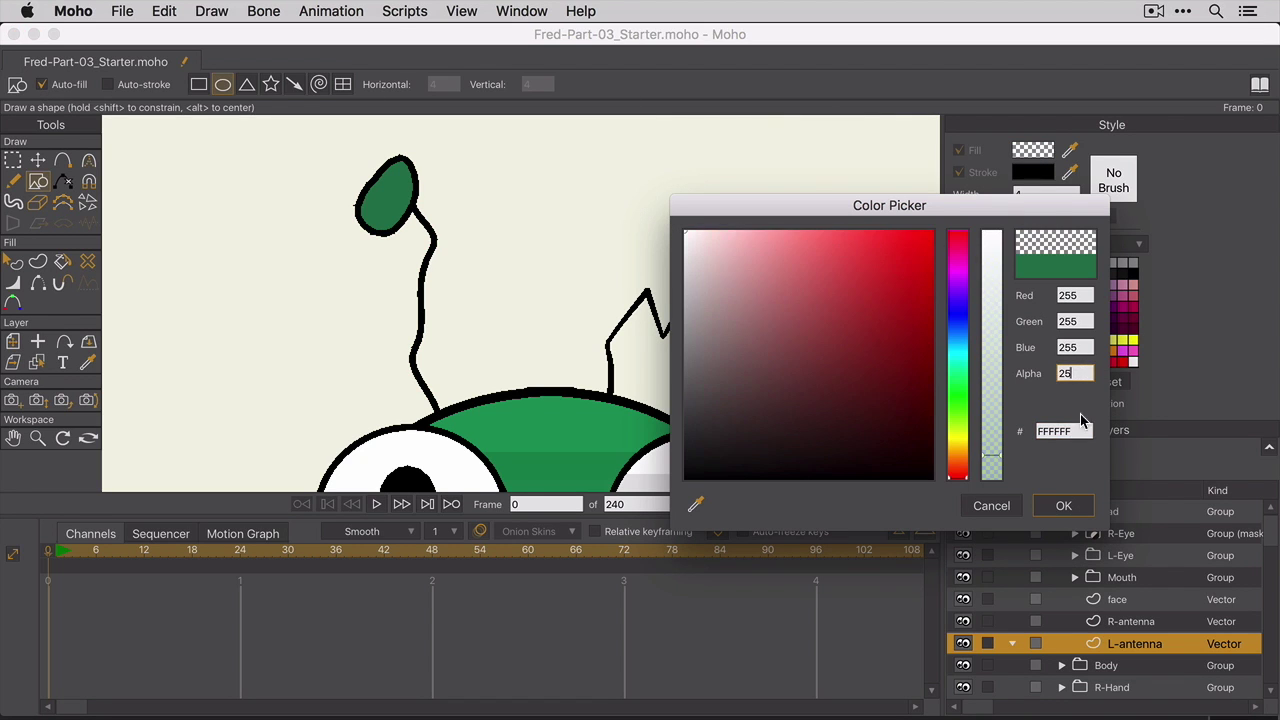
left_click(1063, 505)
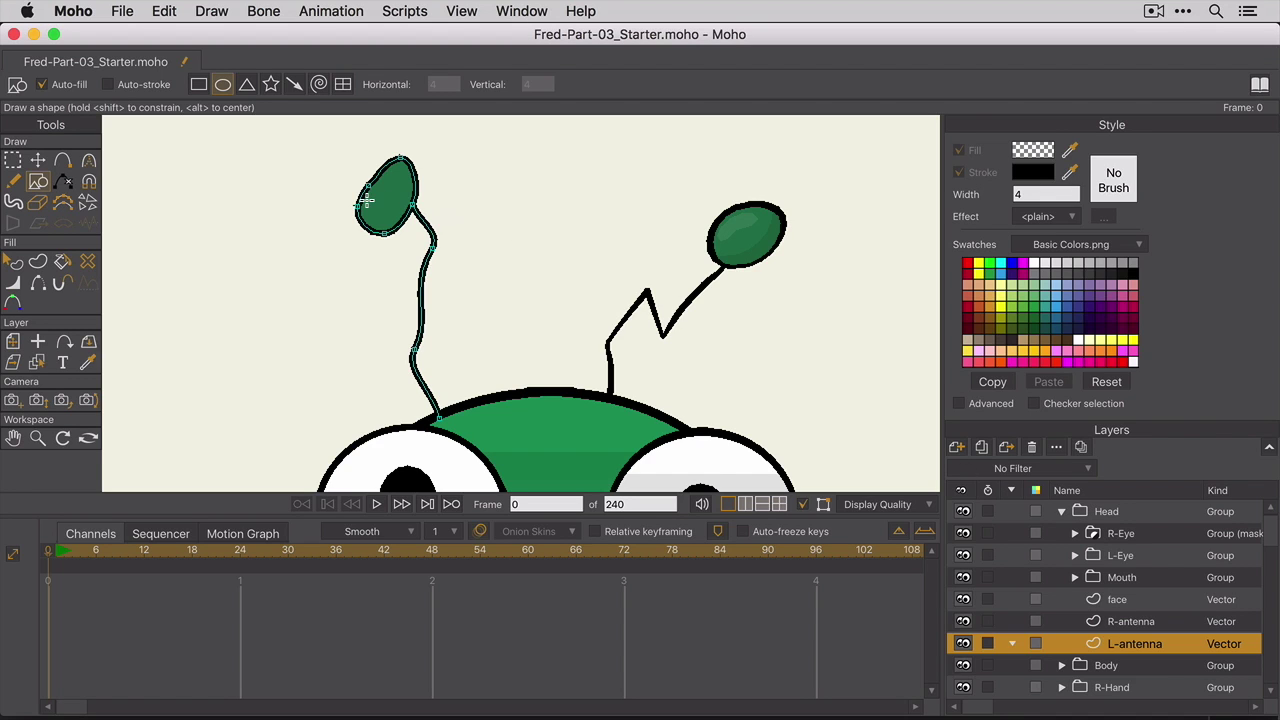
Step: Draw a small transparent ellipse inside the left antenna tip and add a point there
left_click_drag(365, 200, 398, 224)
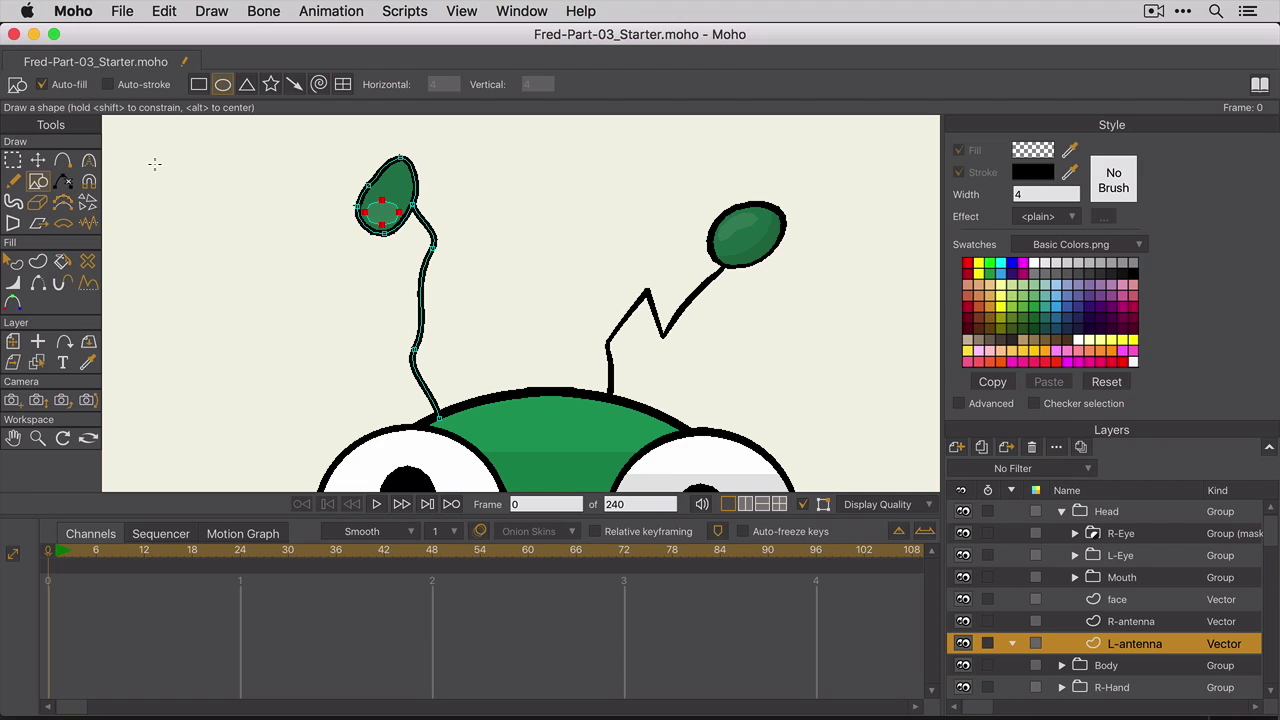
left_click(42, 161)
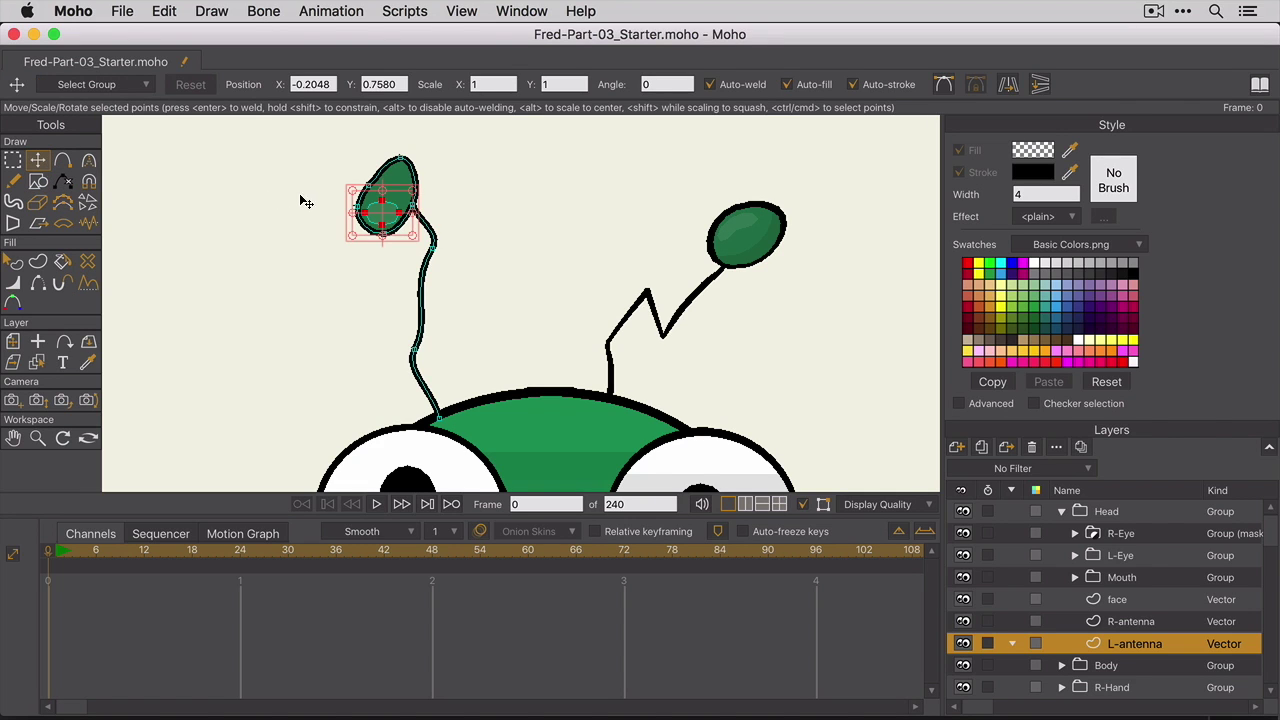
left_click_drag(371, 206, 405, 190)
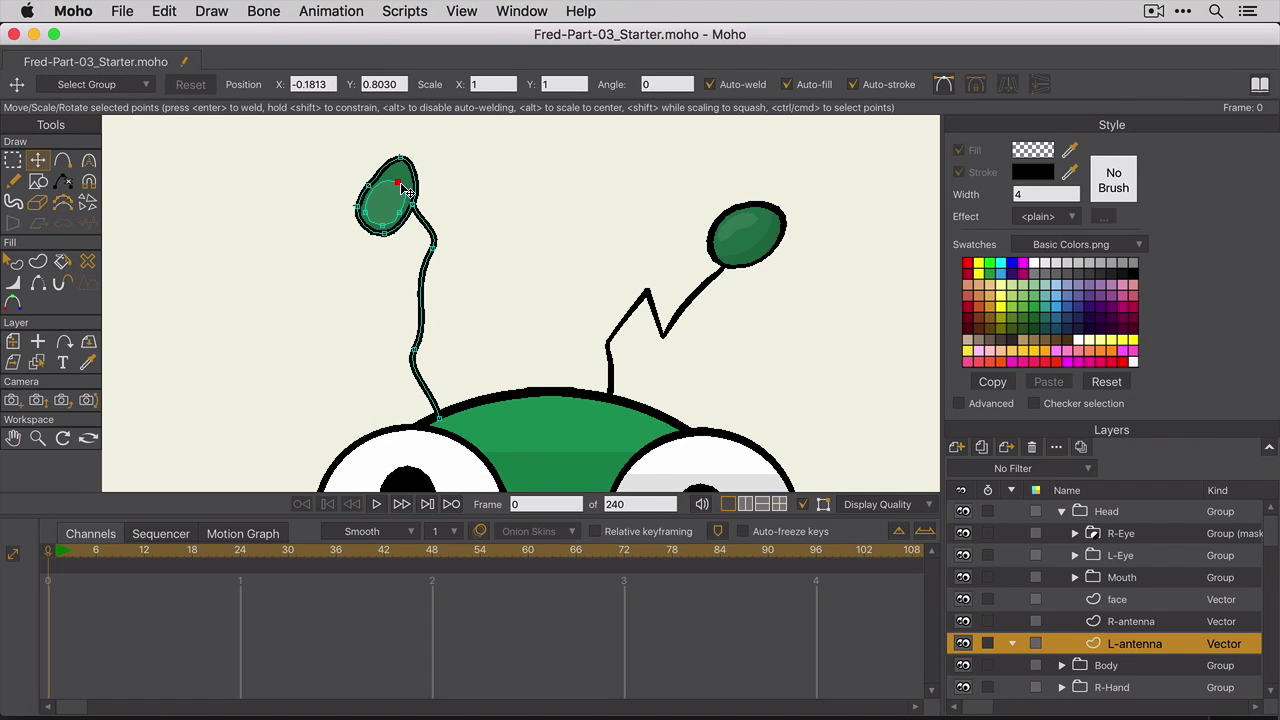
key("super+z")
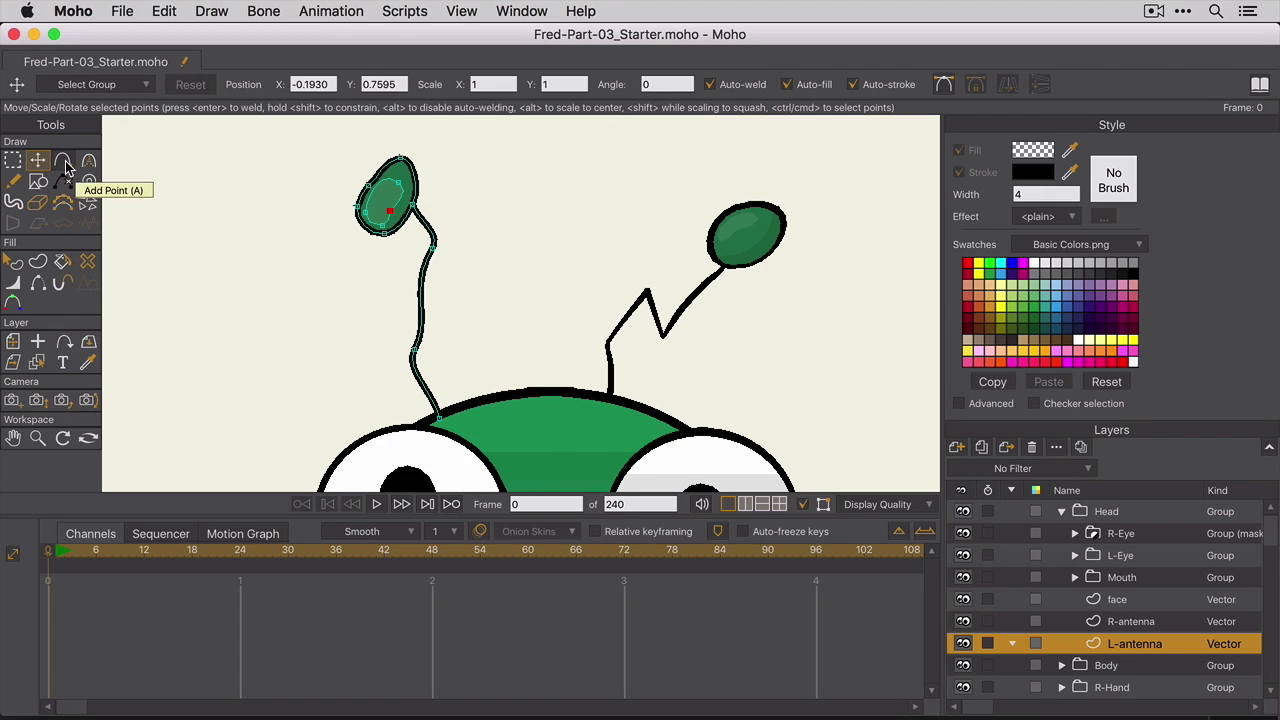
left_click(63, 163)
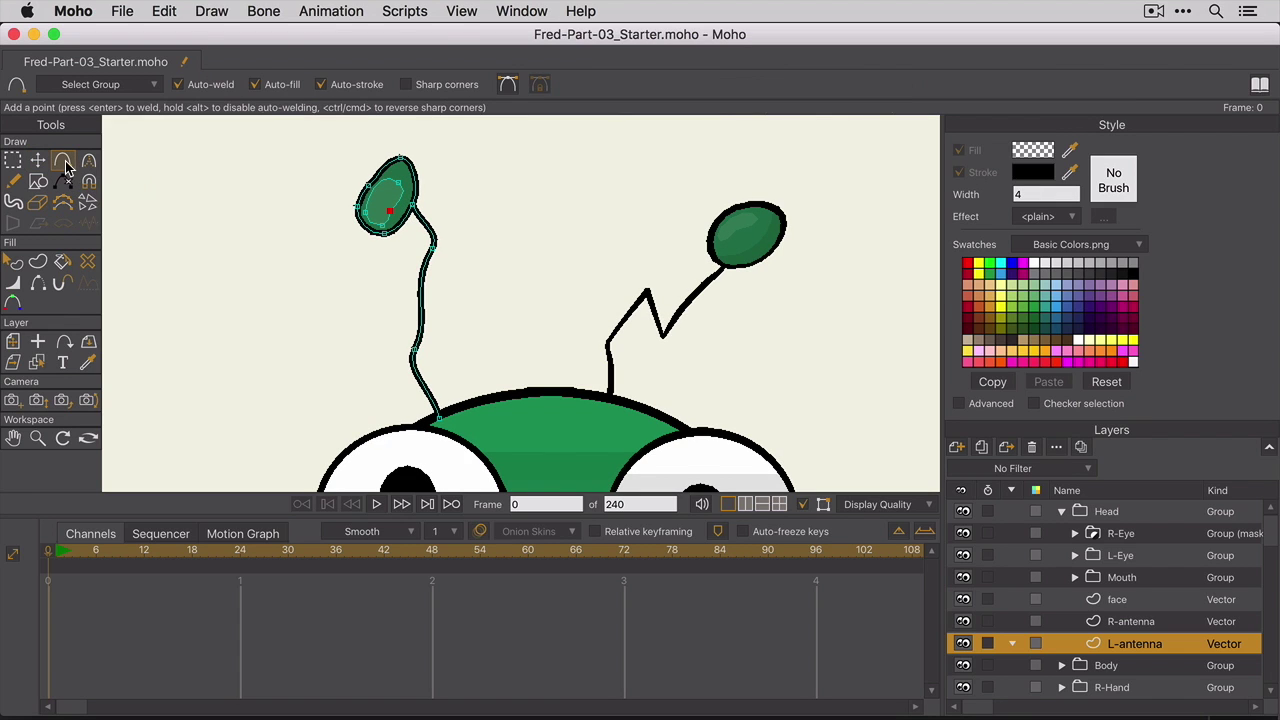
left_click(391, 196)
Step: Apply the Shaded effect to the left antenna tip shape
left_click(1076, 219)
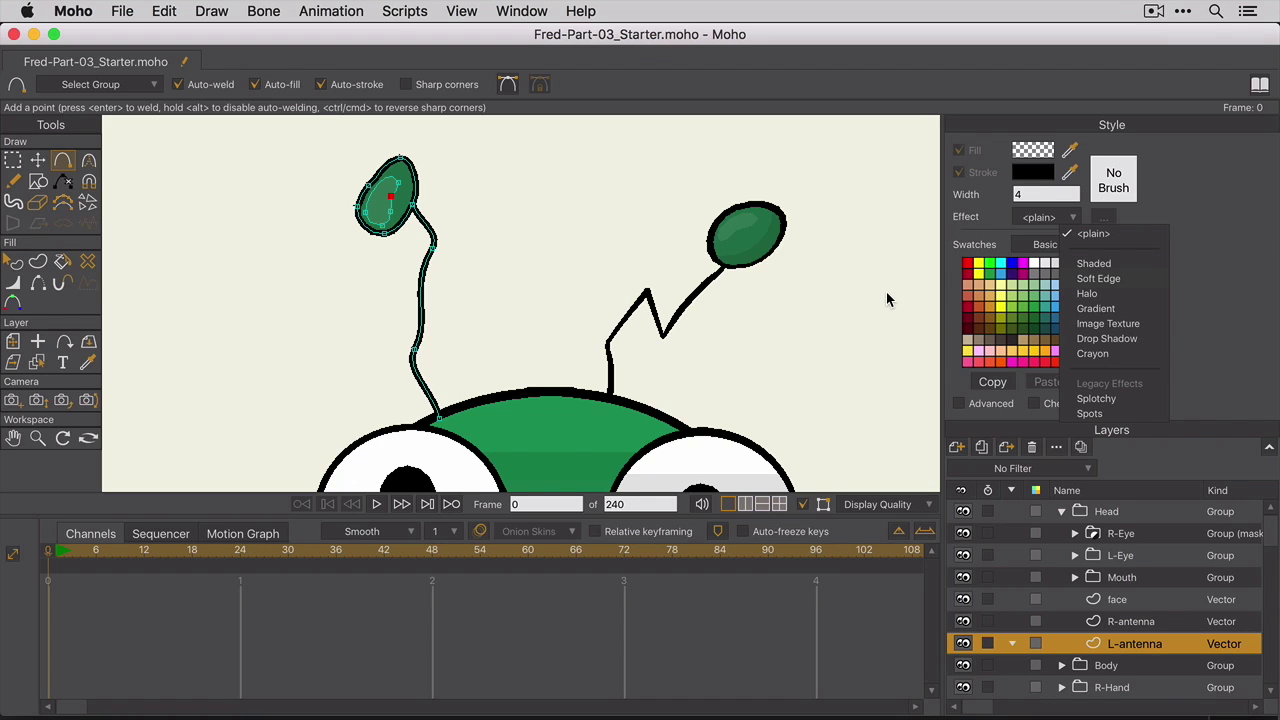
left_click(13, 261)
left_click(404, 212)
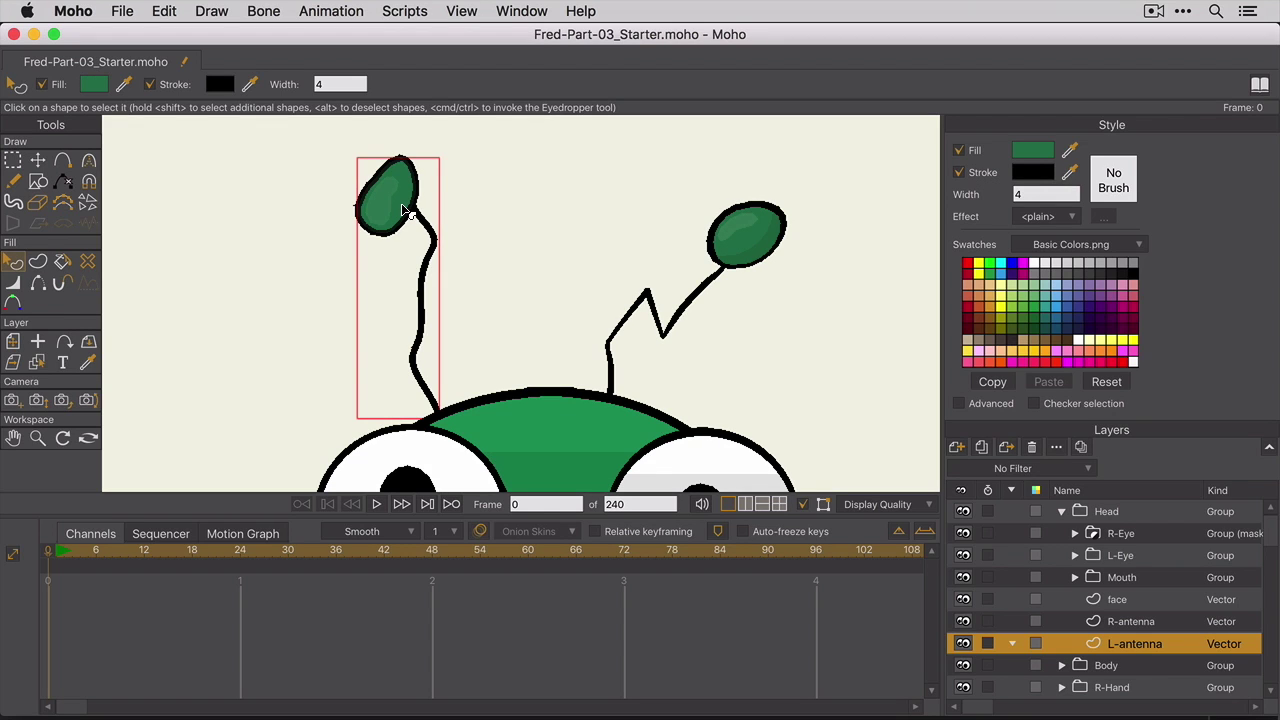
left_click(1074, 218)
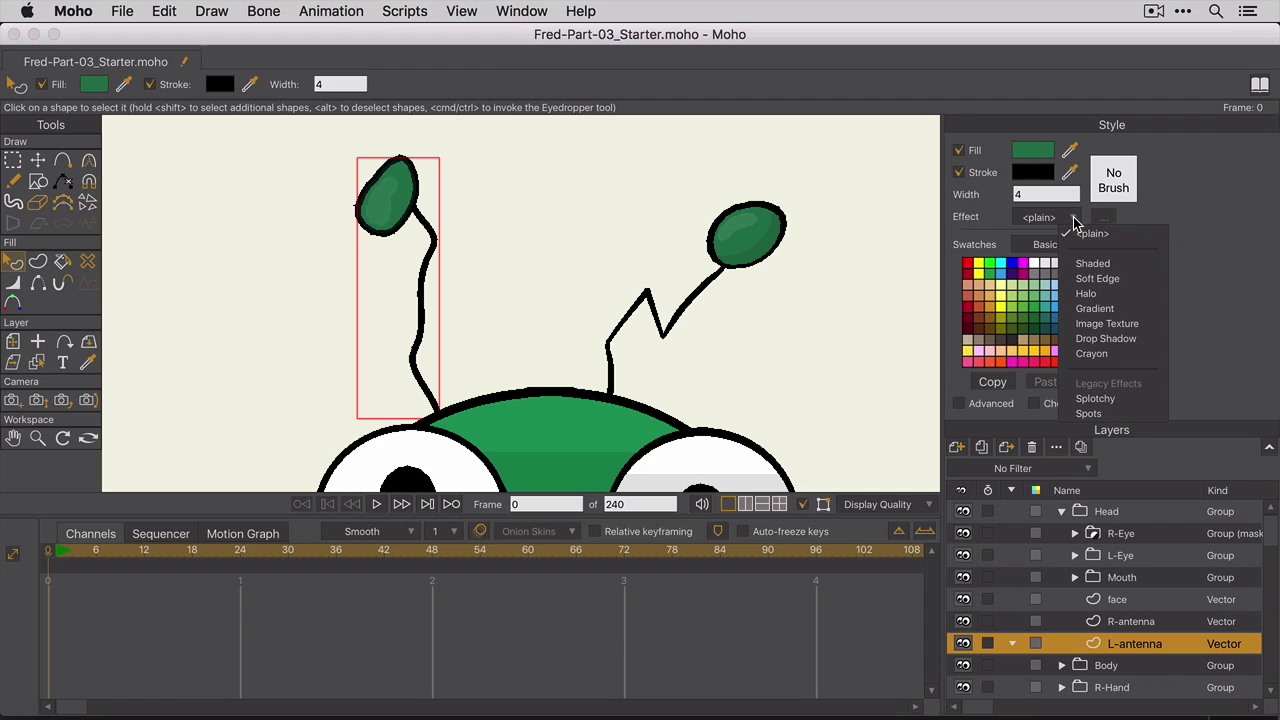
left_click(1152, 265)
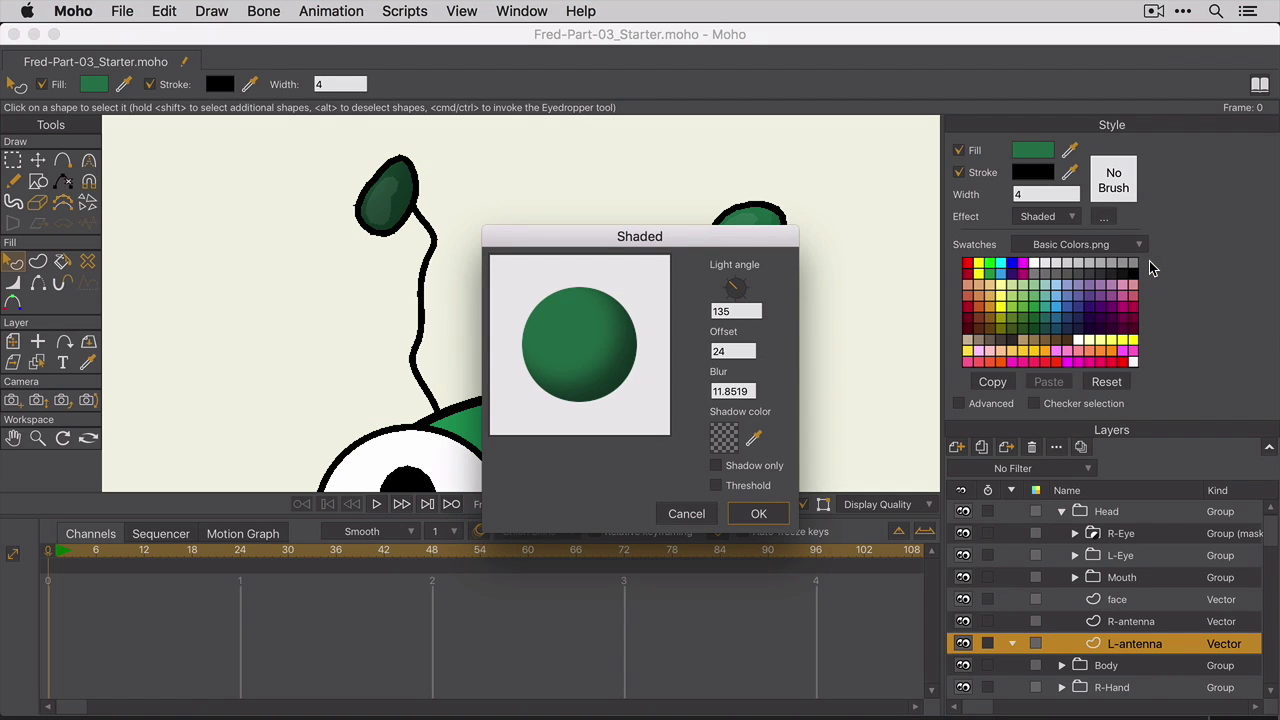
Step: Set the shading offset to 8 and blur to 0, and turn on threshold
left_click(738, 311)
left_click(734, 352)
key("BackSpace")
key("BackSpace")
type("8")
key("Tab")
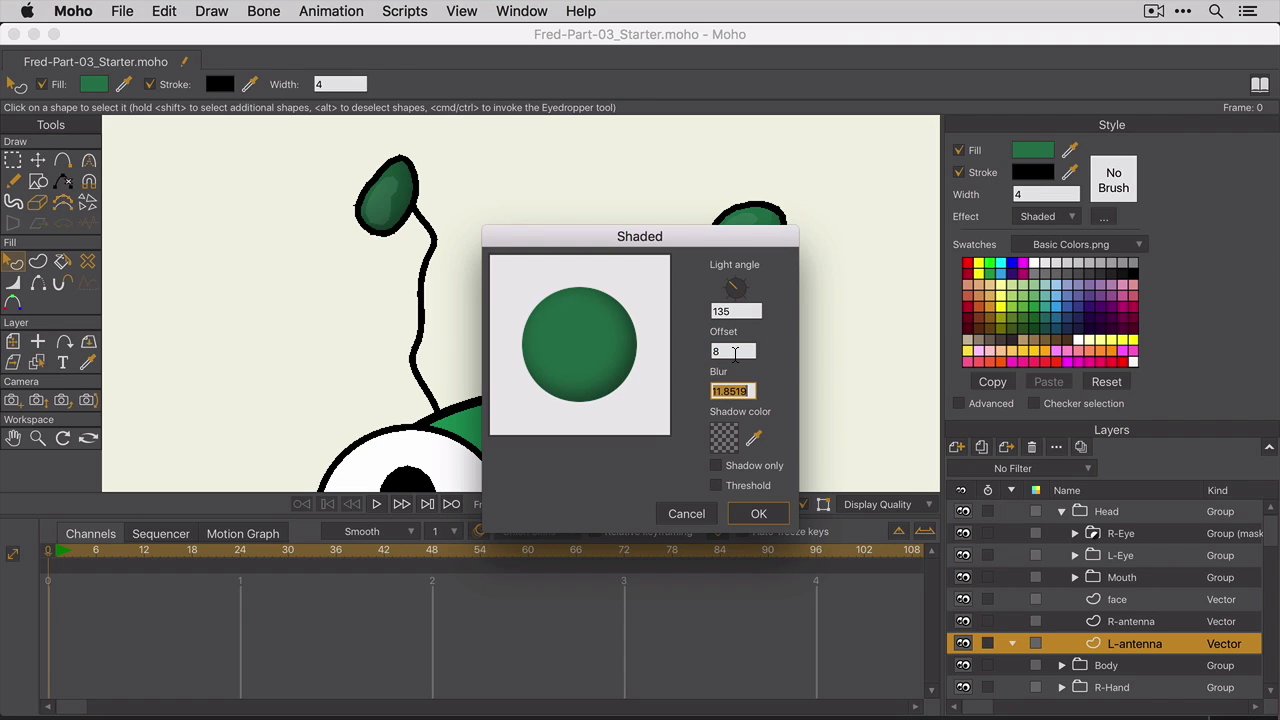
type("0")
key("Tab")
left_click(716, 486)
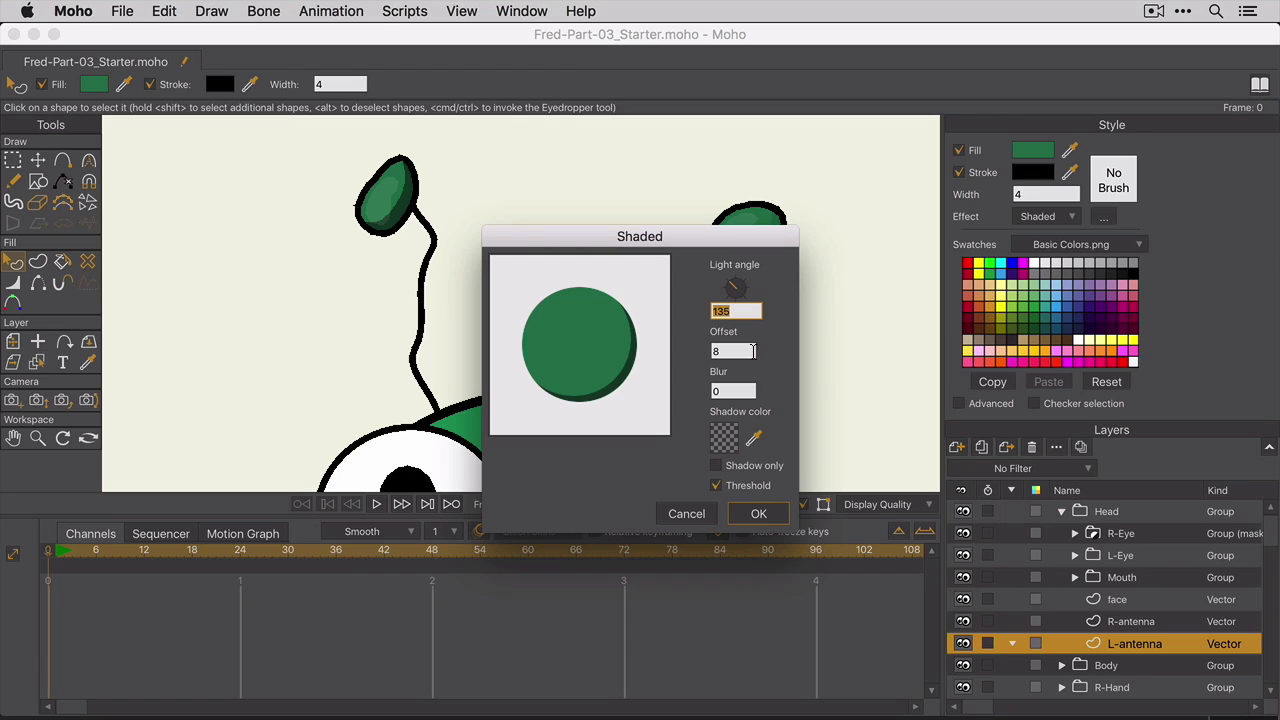
Step: Set the light angle to 135 and the shadow colour's alpha to 25
left_click_drag(734, 287, 729, 298)
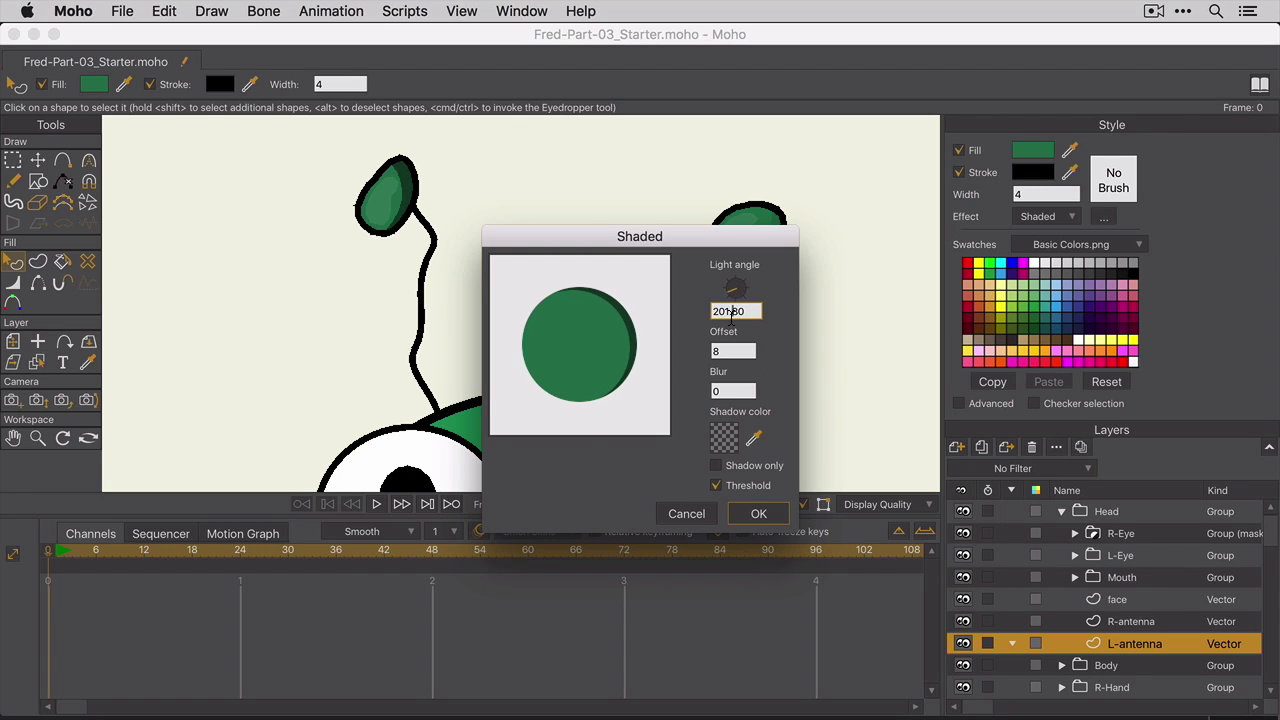
type("135")
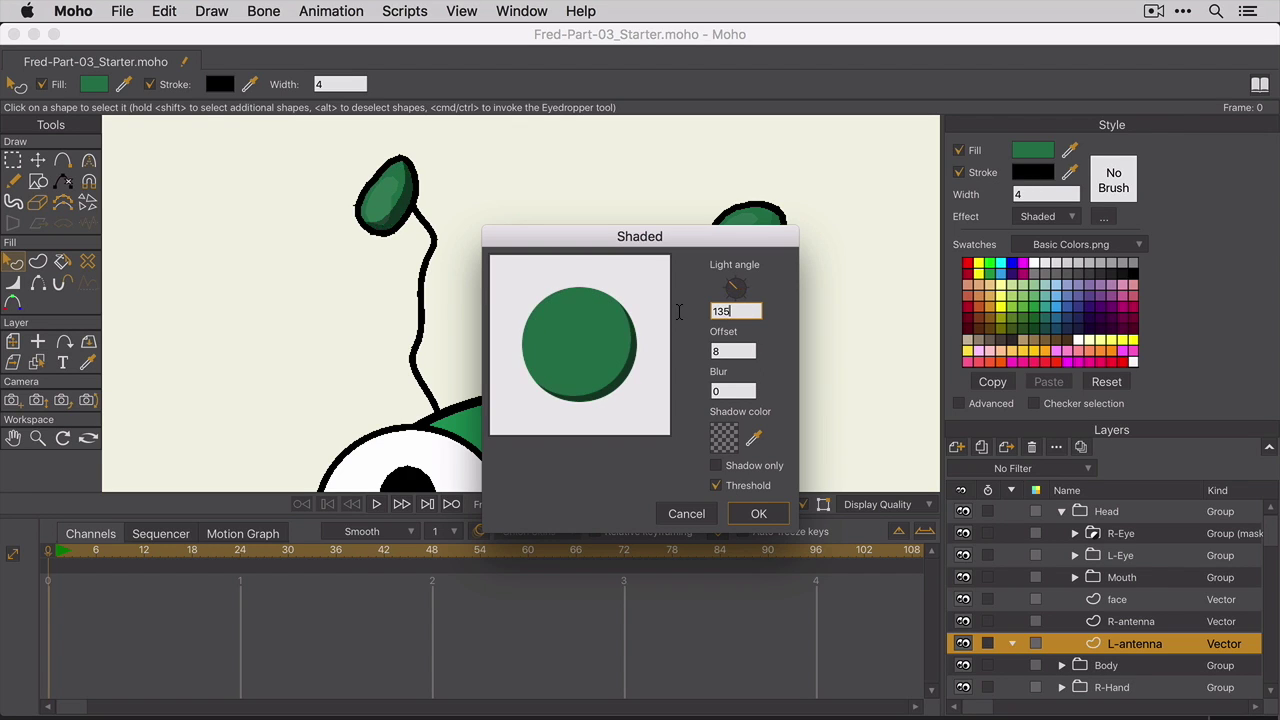
left_click(720, 430)
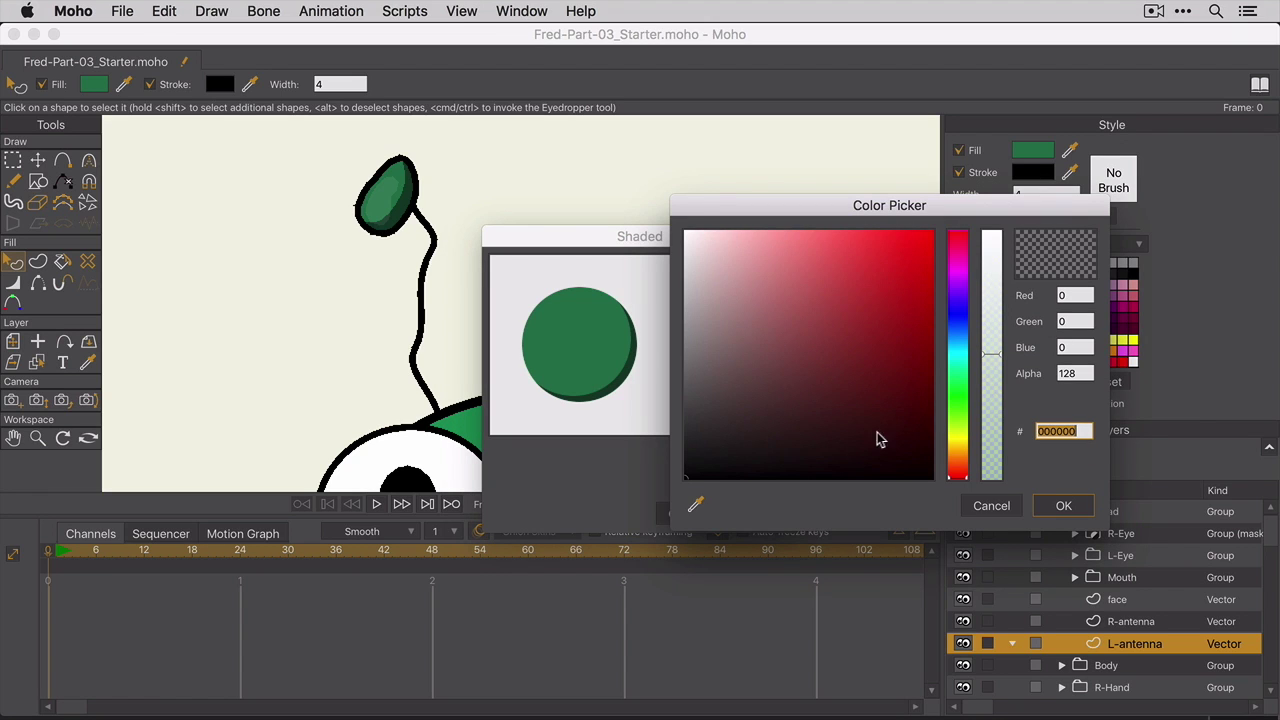
double_click(1077, 375)
type("25")
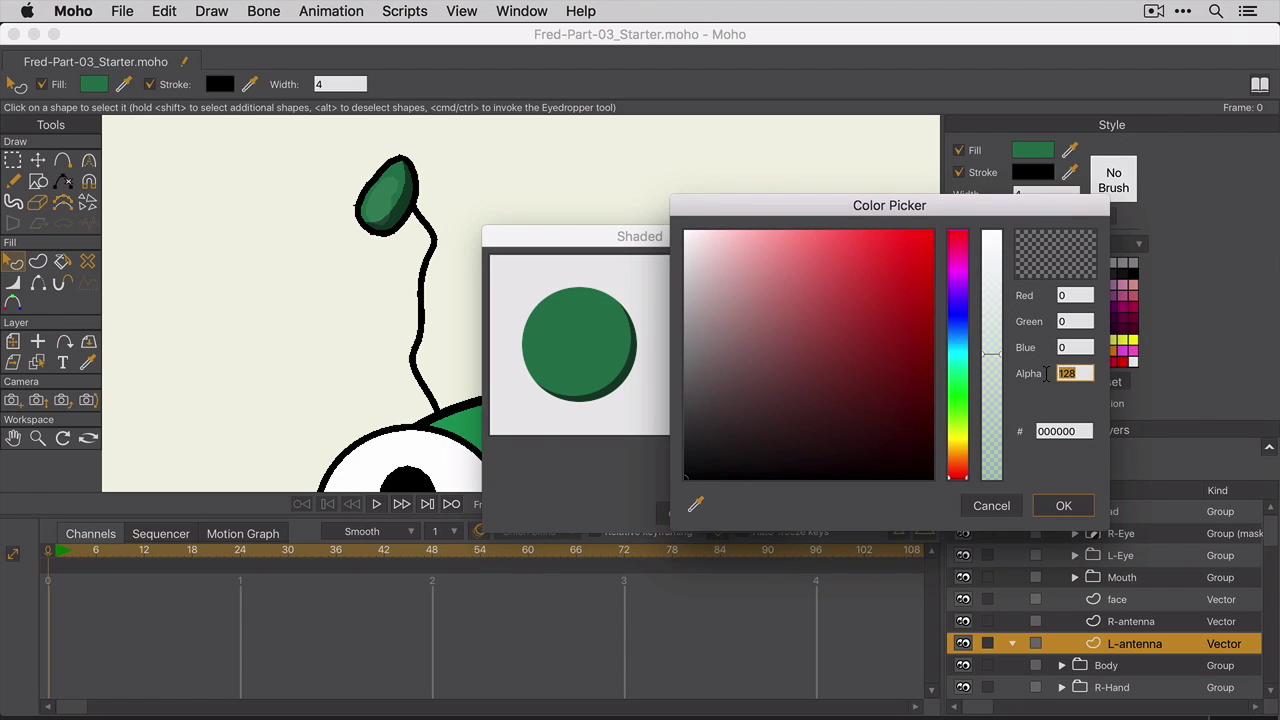
left_click(1067, 507)
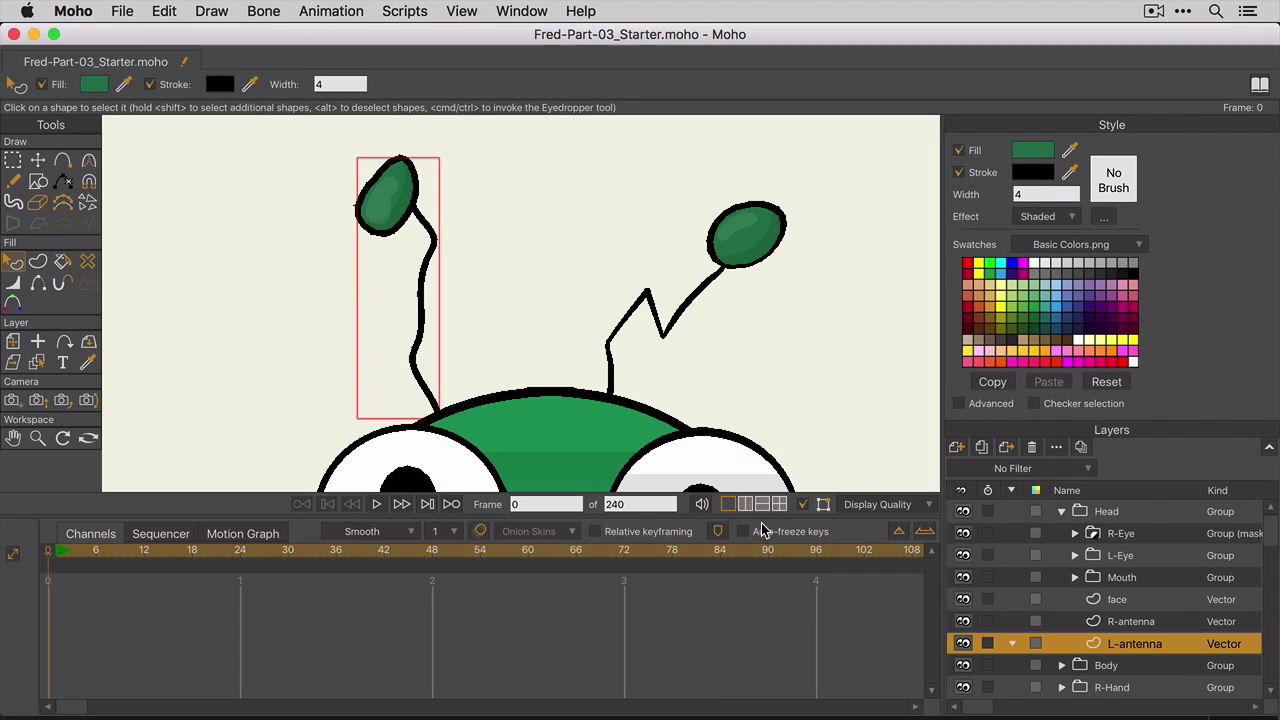
Step: Confirm the shading and reshape the leaf by moving its bottom point
left_click(760, 520)
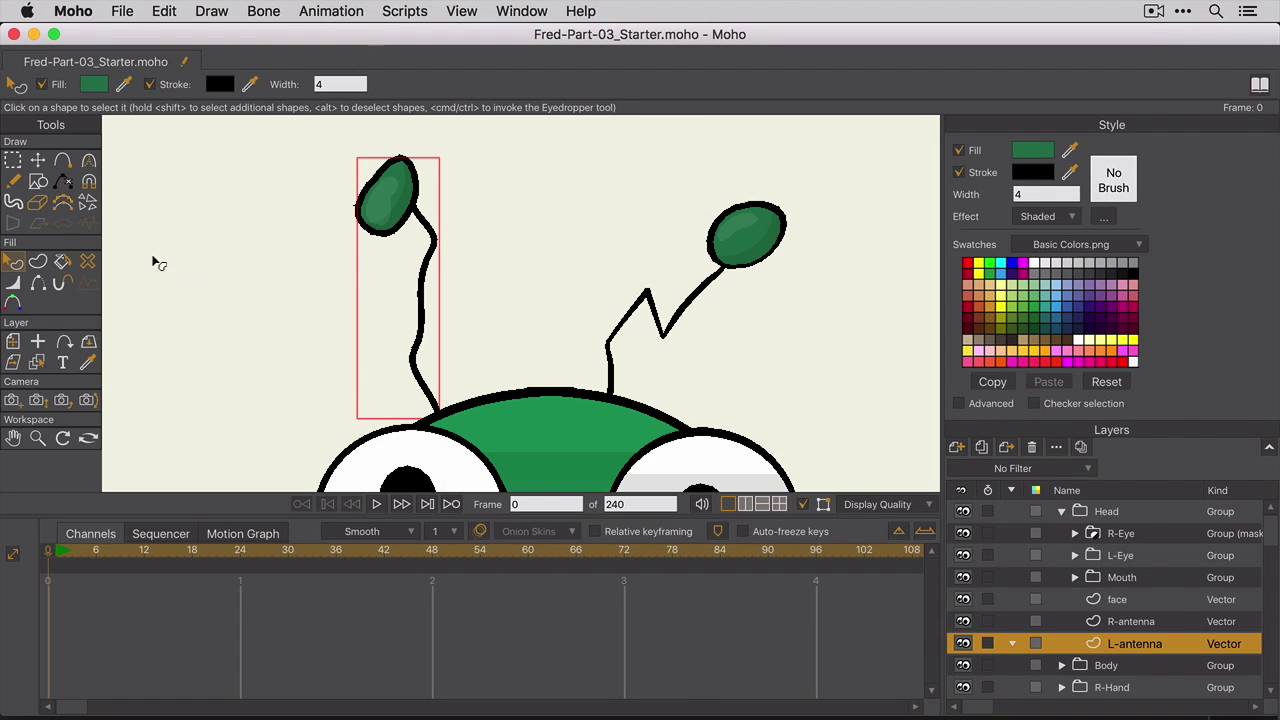
left_click(37, 160)
left_click(386, 227)
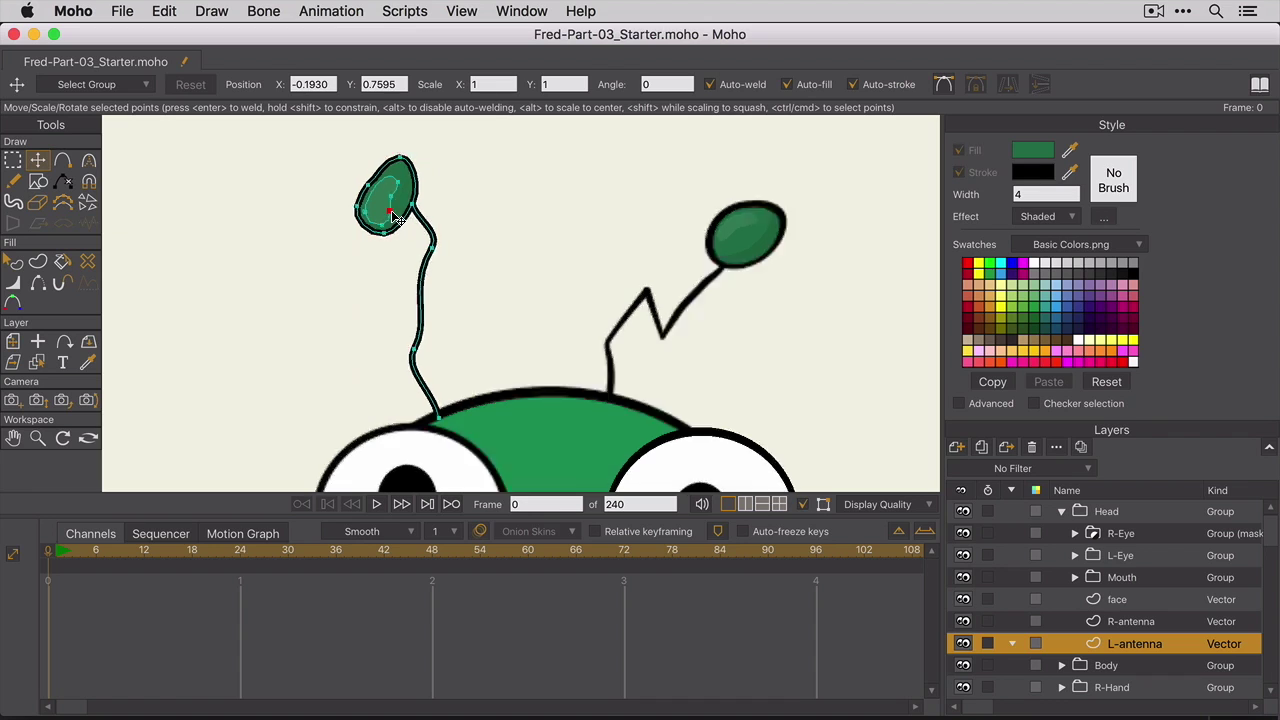
left_click_drag(390, 230, 406, 186)
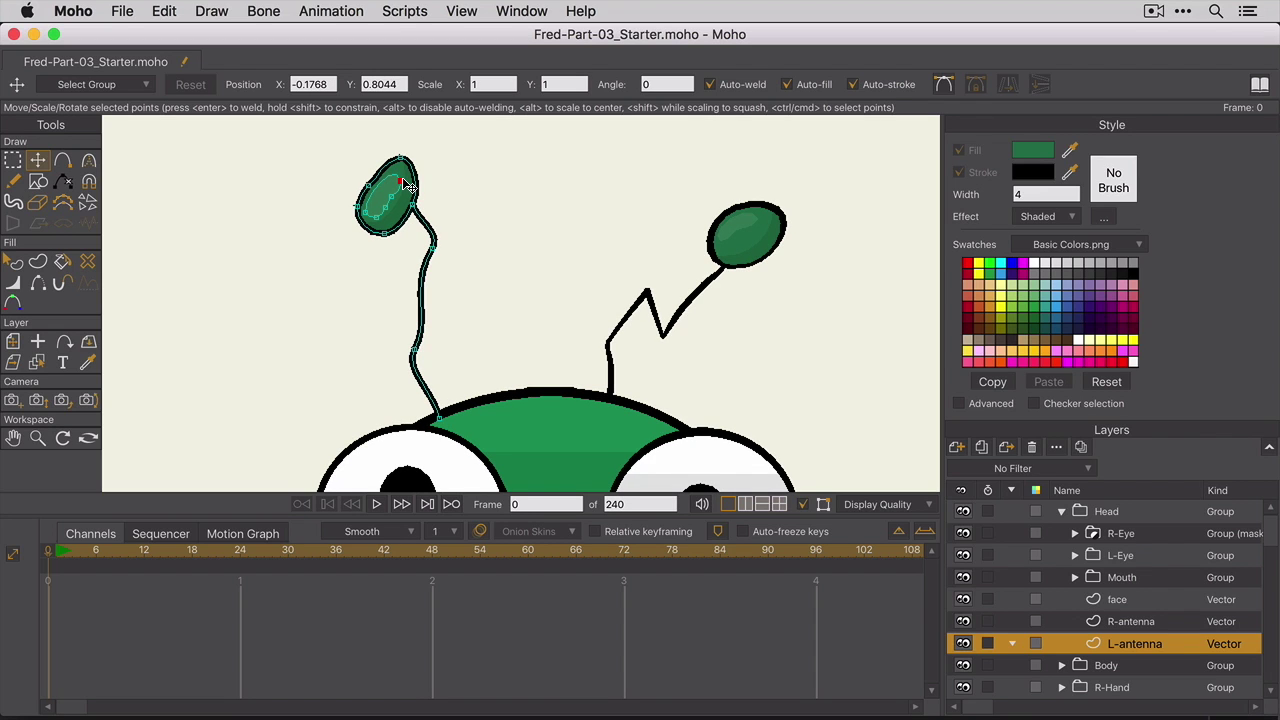
Step: Adjust the antenna's stroke width, thickening the leaf's base to 132 percent
left_click(13, 283)
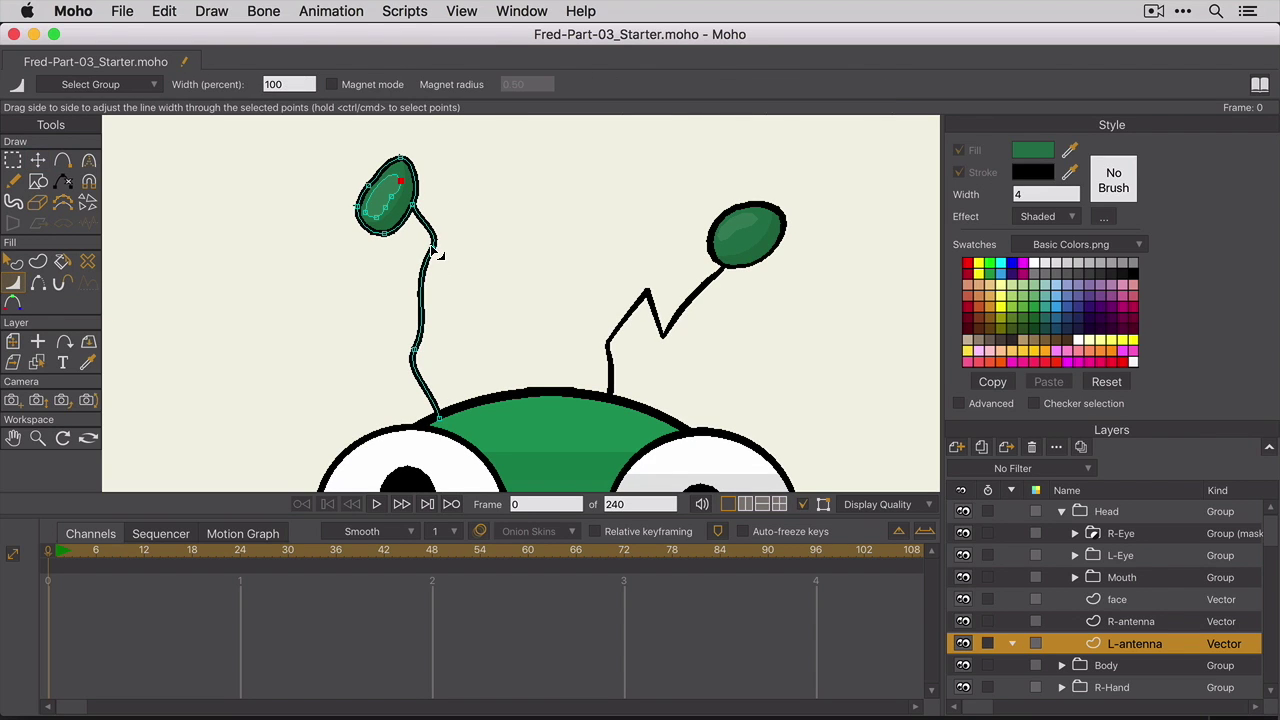
left_click_drag(420, 214, 410, 212)
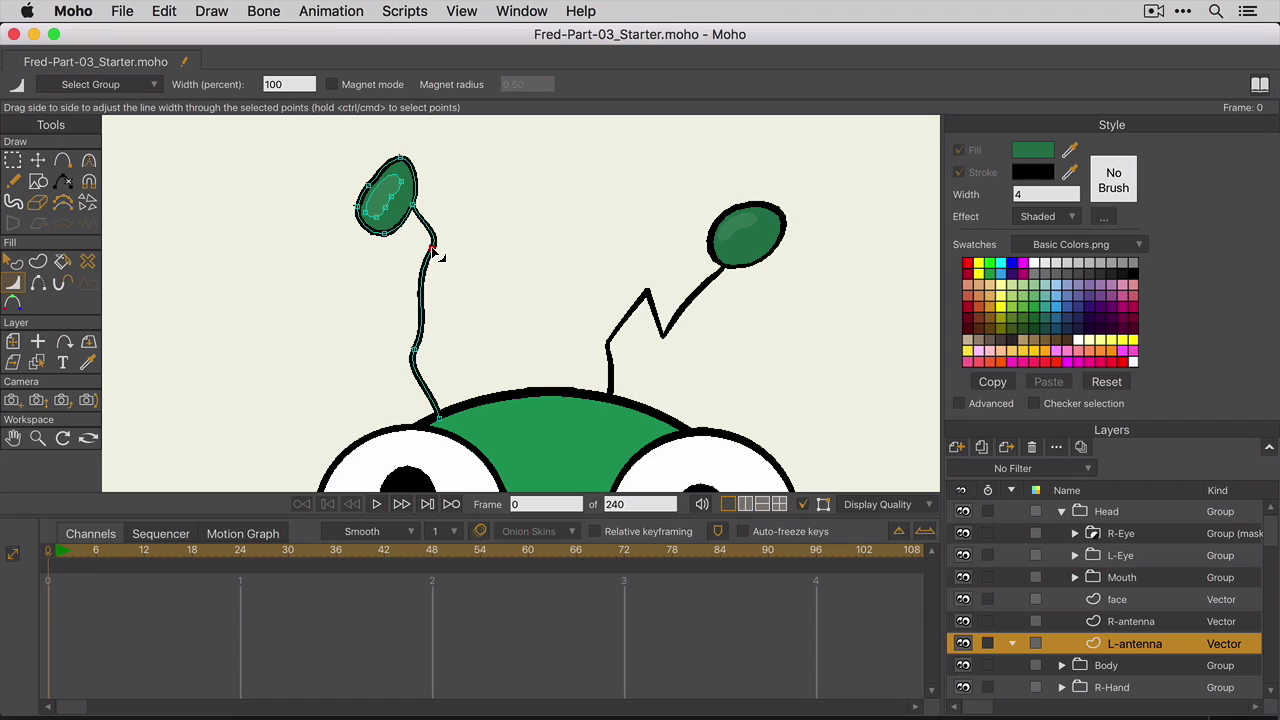
left_click(424, 349)
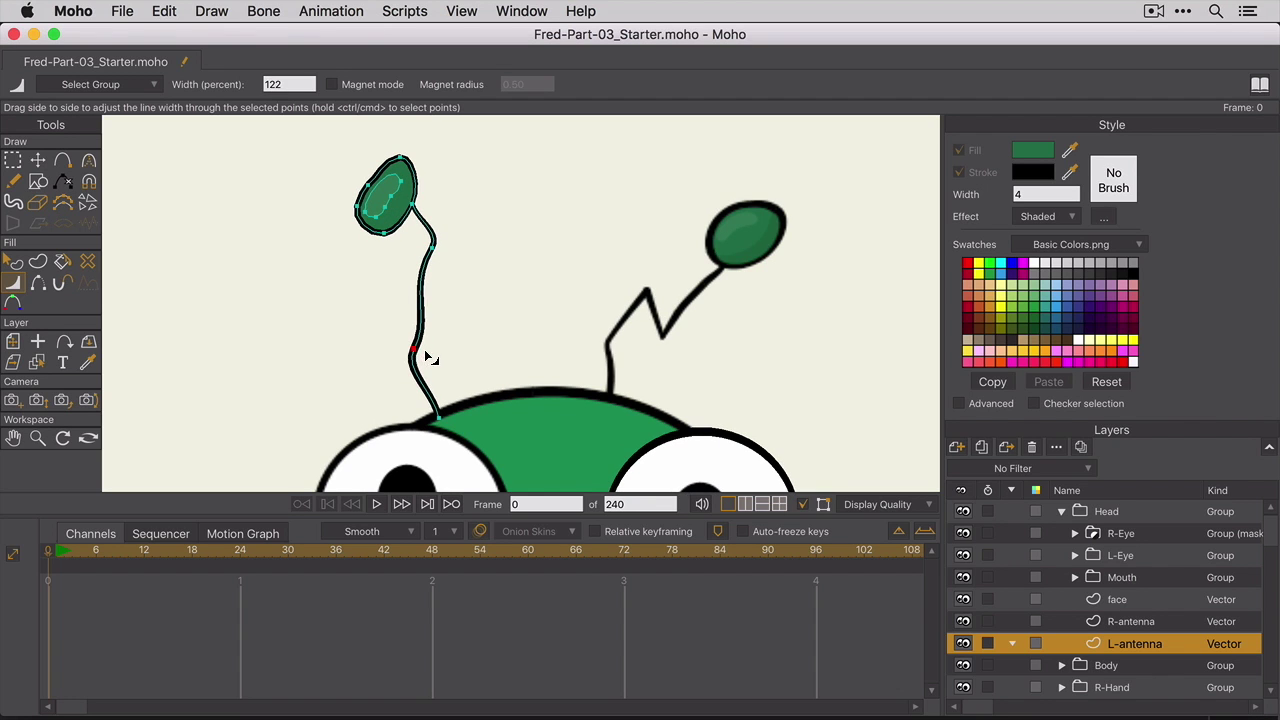
left_click(441, 420)
left_click_drag(388, 238, 405, 238)
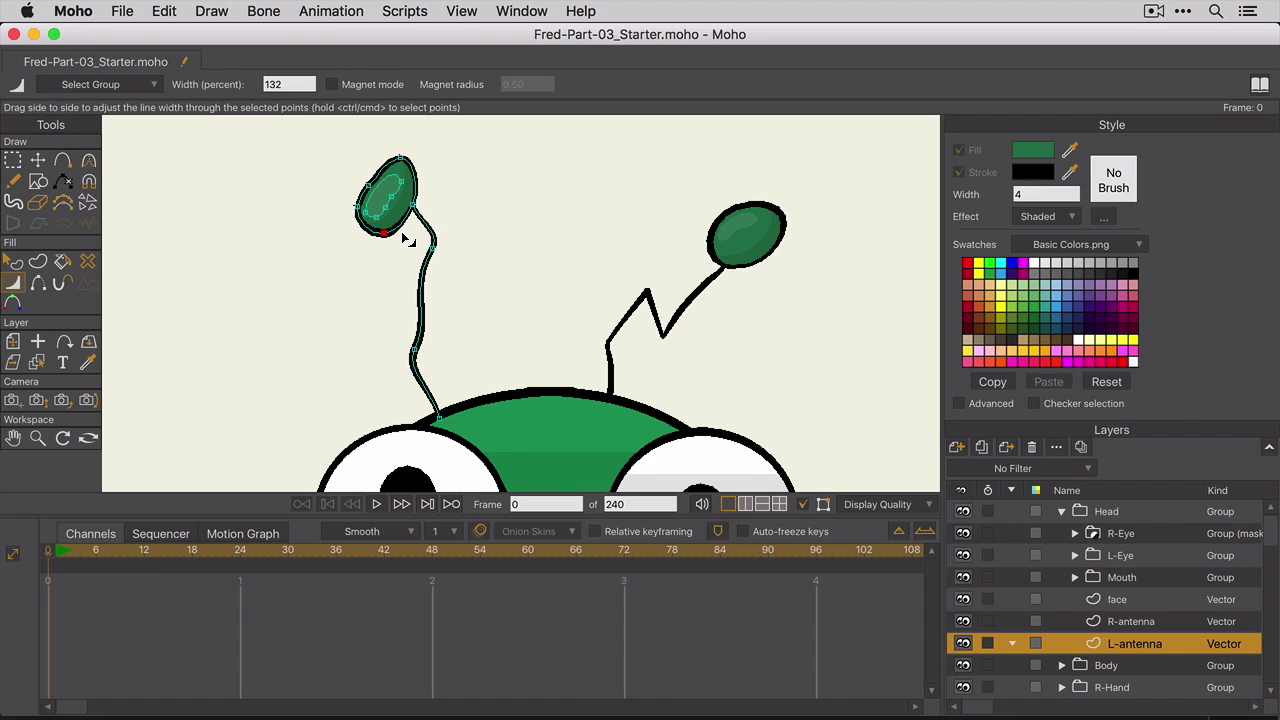
Step: Zoom out, expand the R-Eye group, and select its pupil layer
scroll(405, 238, "down", 5)
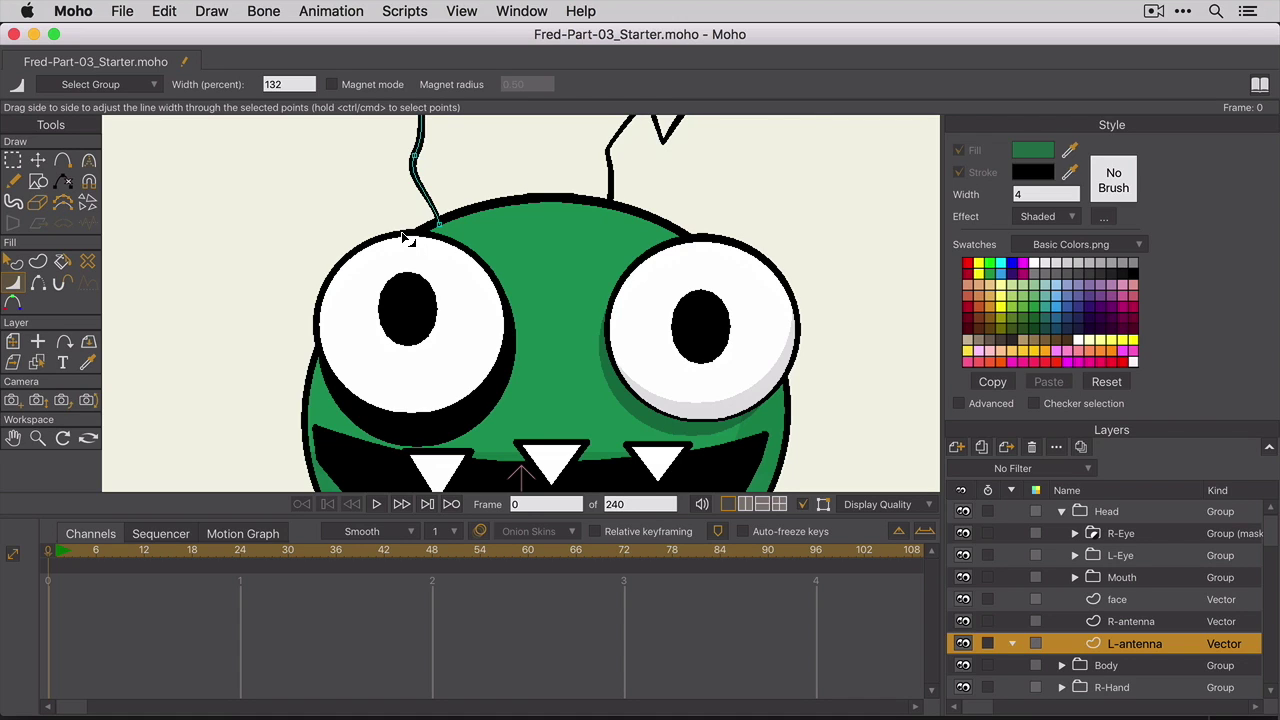
scroll(405, 238, "down", 2)
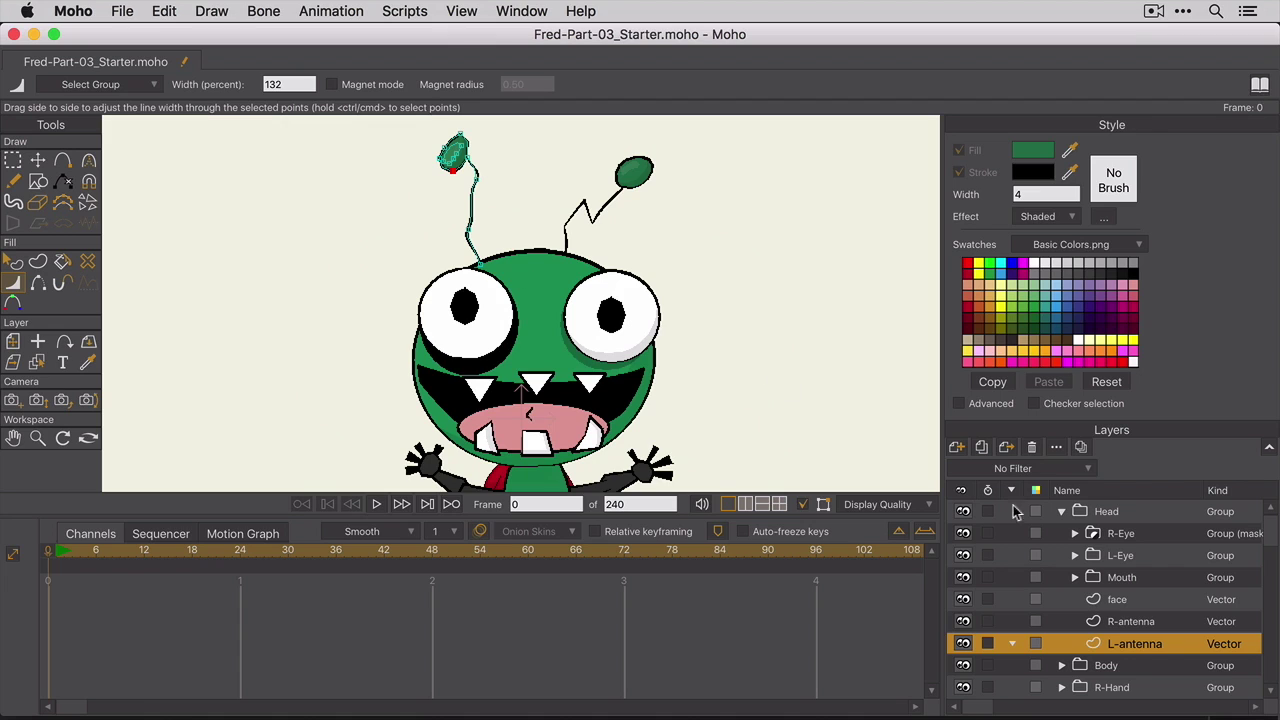
left_click(1074, 533)
left_click(1133, 556)
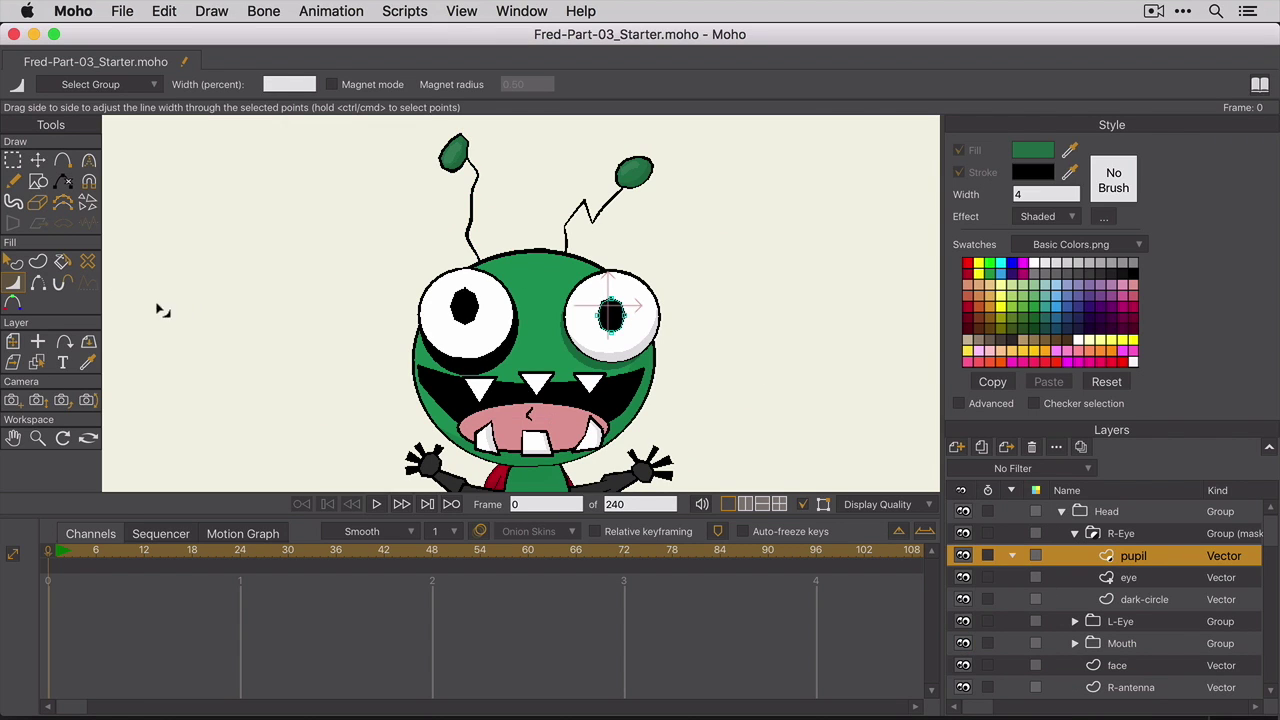
Step: Test the eye mask by moving the pupil down, then undo to recentre it
left_click(37, 160)
key("ctrl+a")
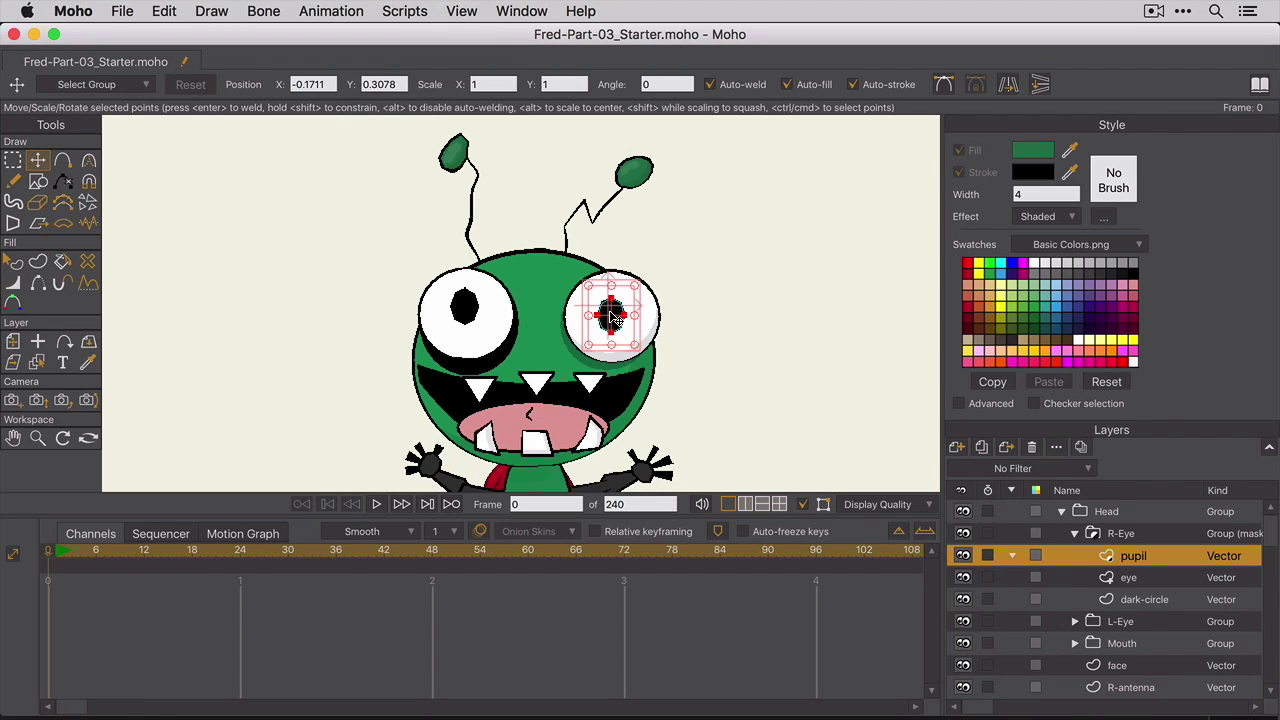
left_click_drag(613, 316, 611, 356)
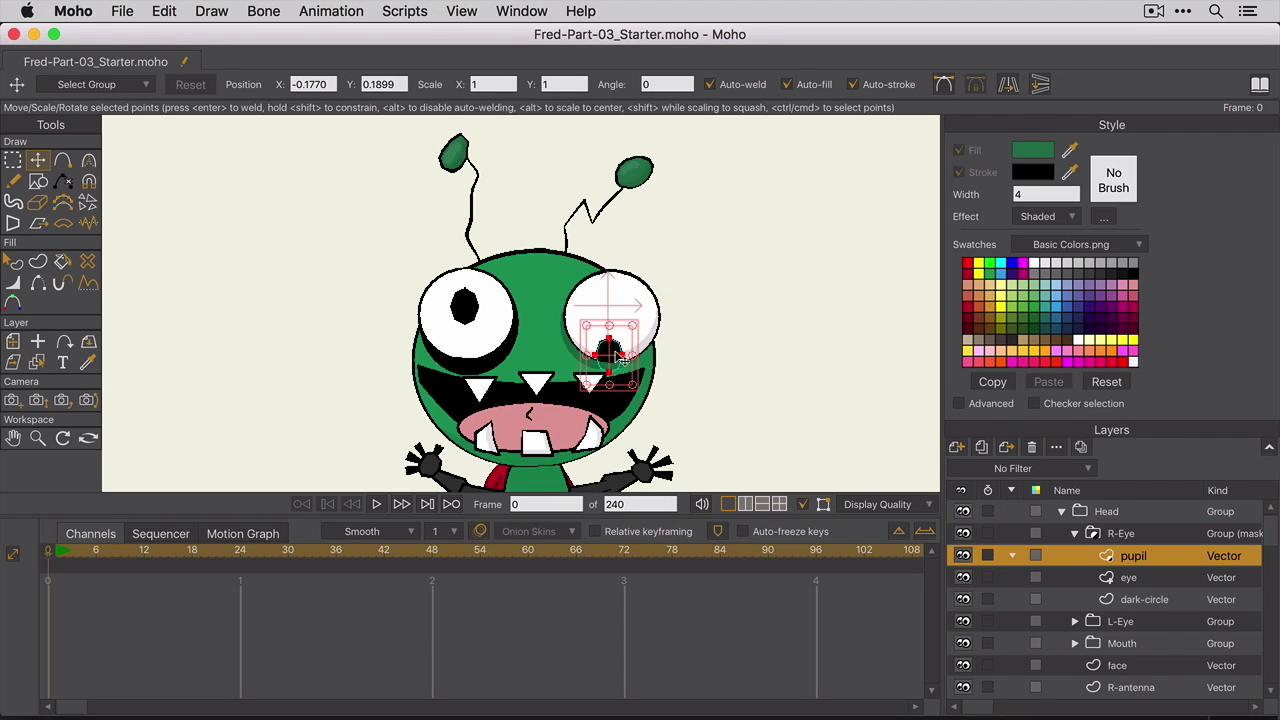
left_click(703, 369)
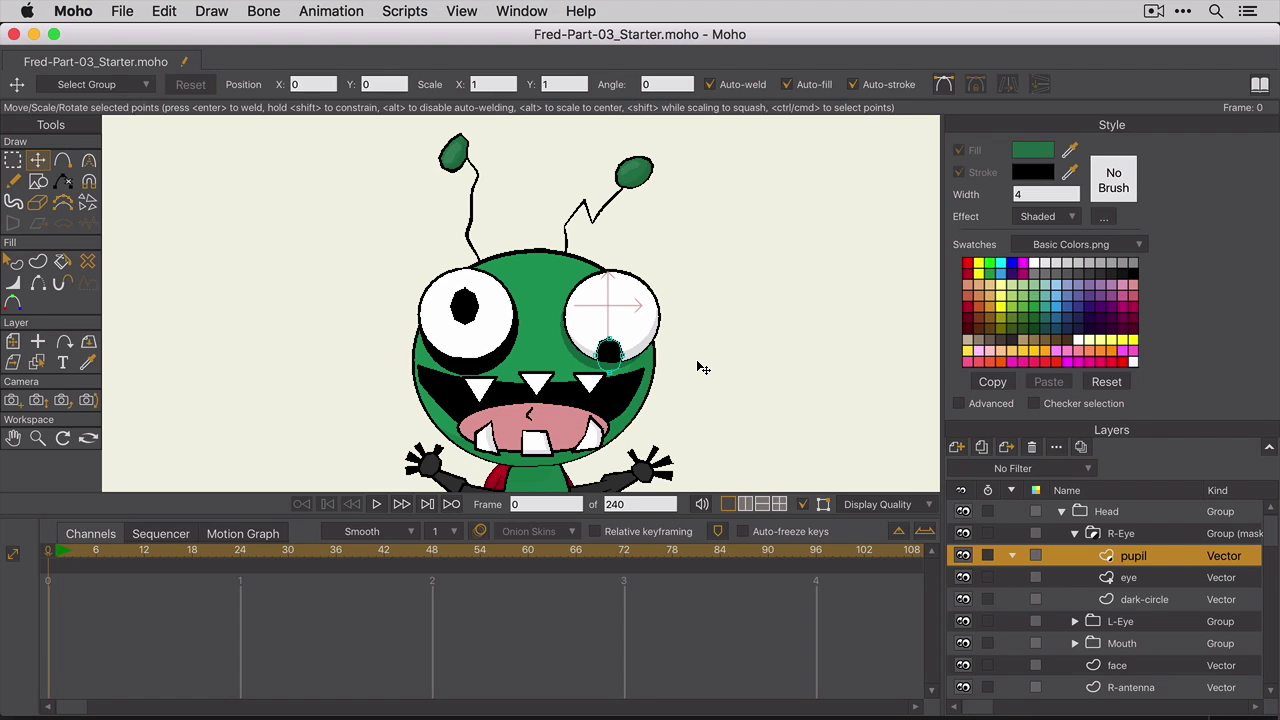
key("super+z")
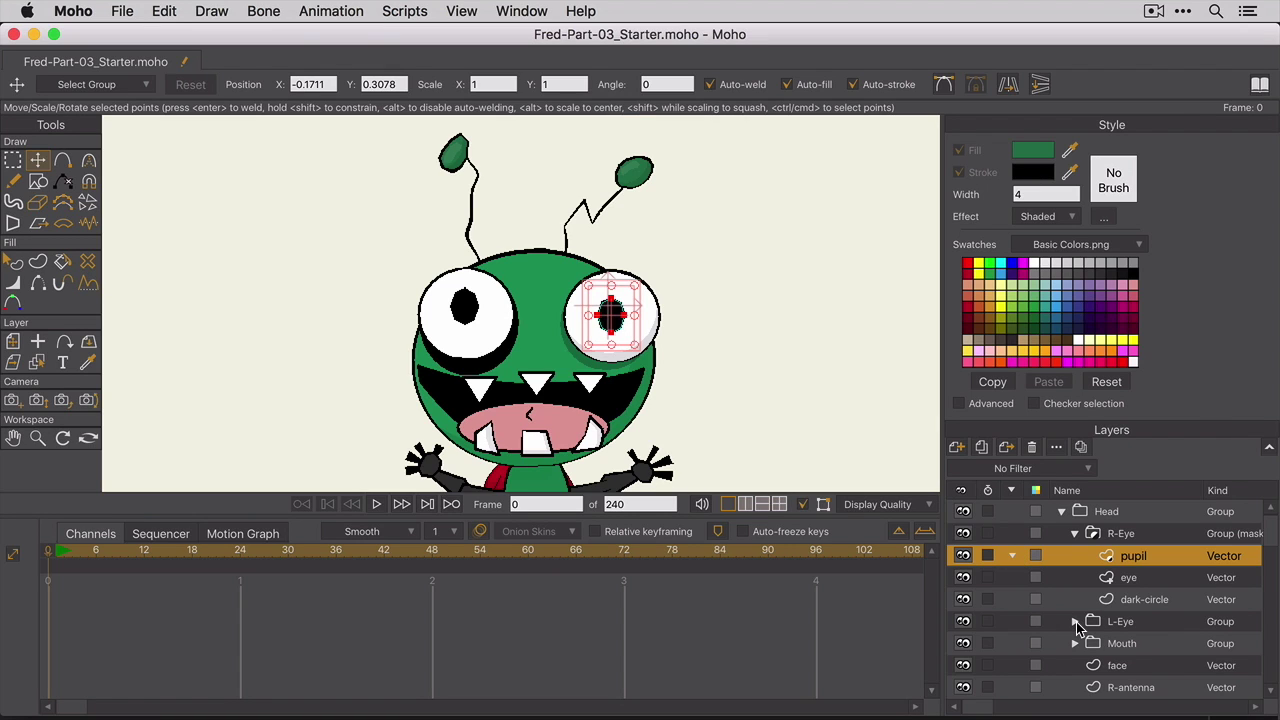
Step: Expand the L-Eye group to view its pupil, eye and dark-circle layers
left_click(1076, 622)
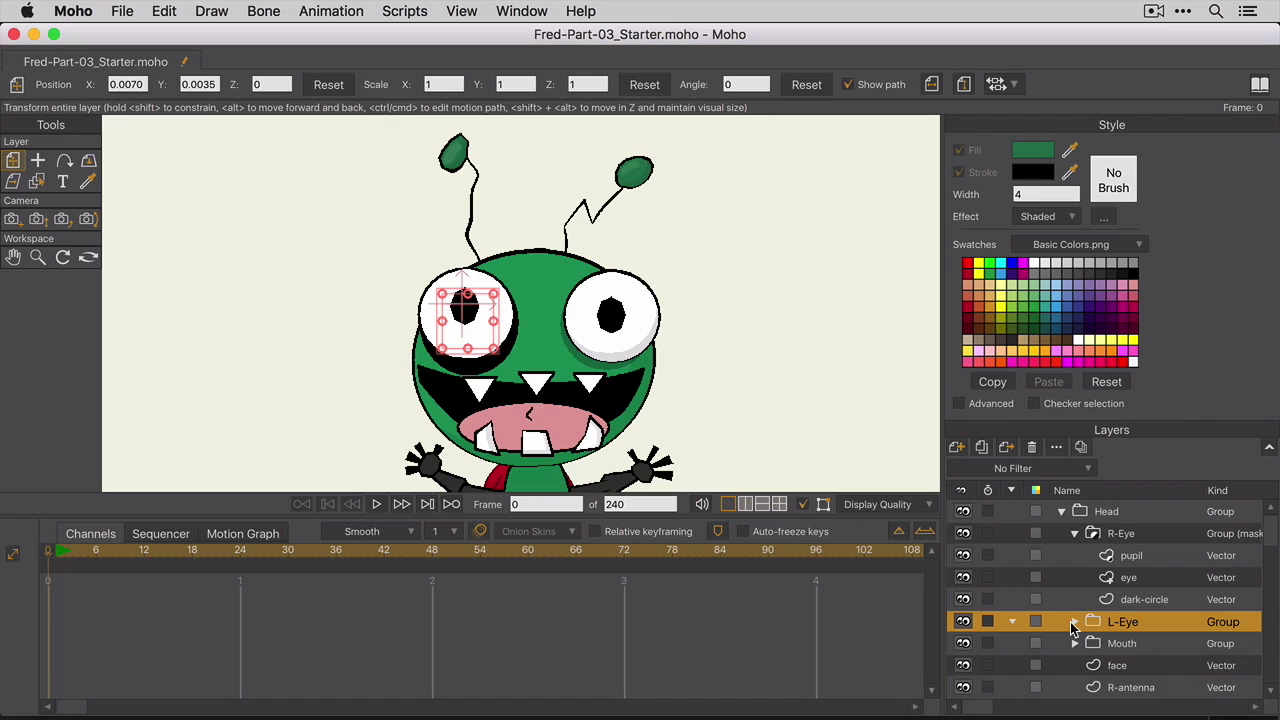
left_click(1072, 622)
scroll(1171, 653, "down", 2)
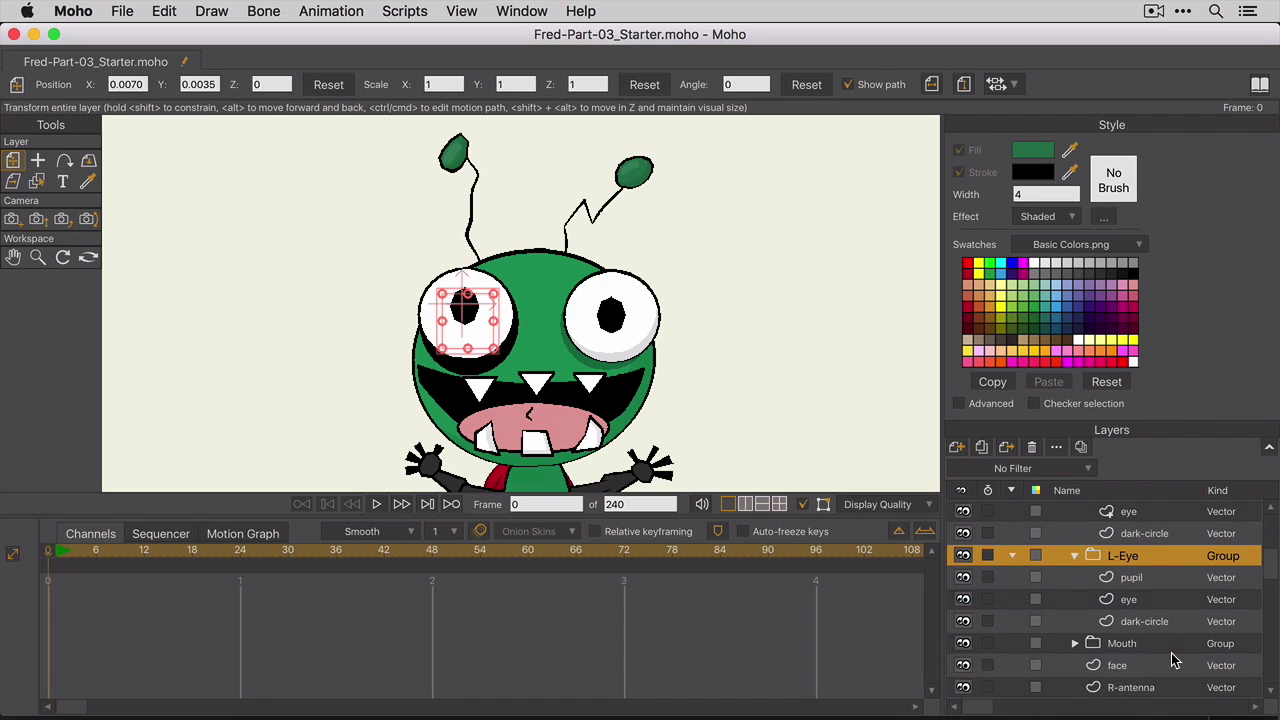
left_click(1184, 580)
left_click(1185, 599)
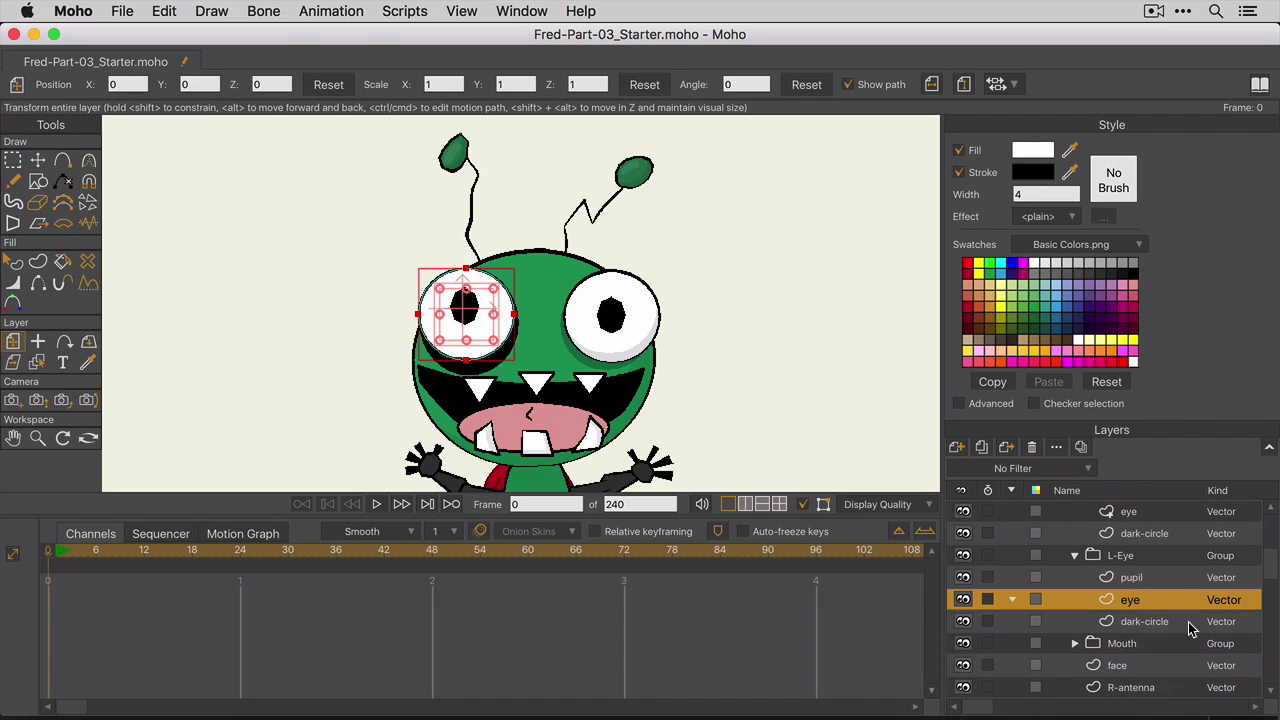
left_click(1188, 622)
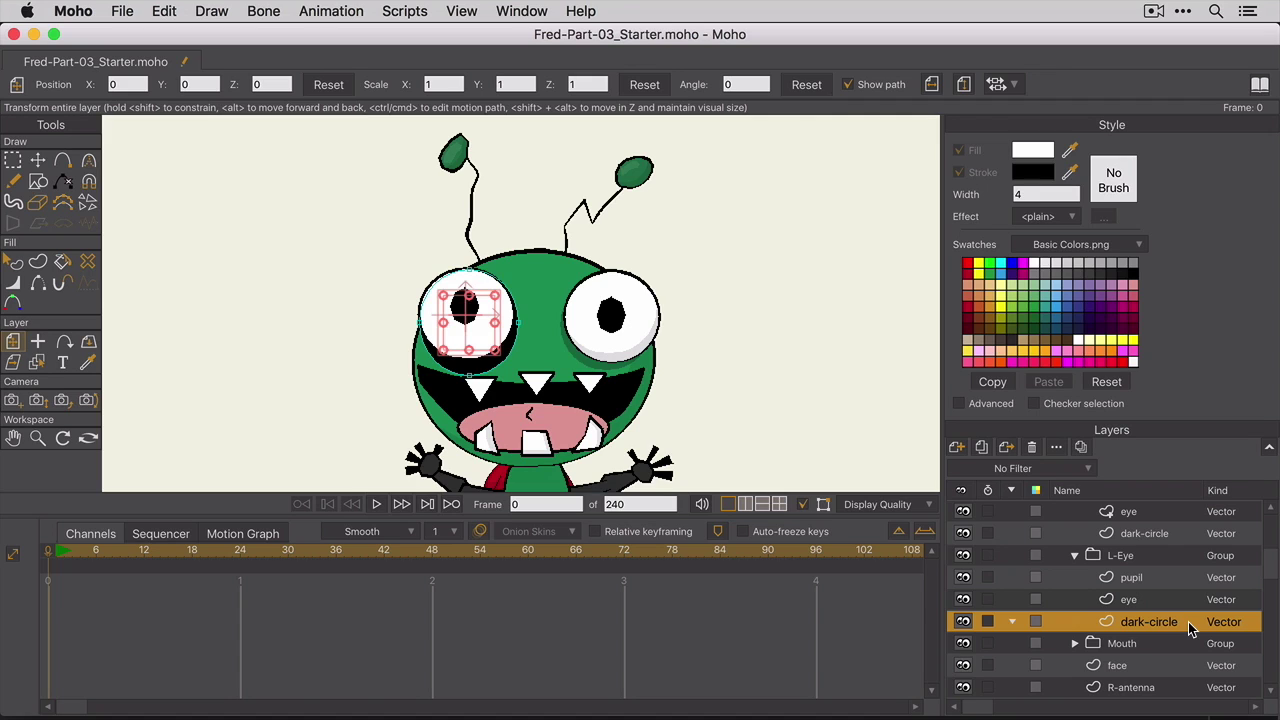
Step: Set the L-Eye group's masking to Hide all in Layer Settings
double_click(1180, 558)
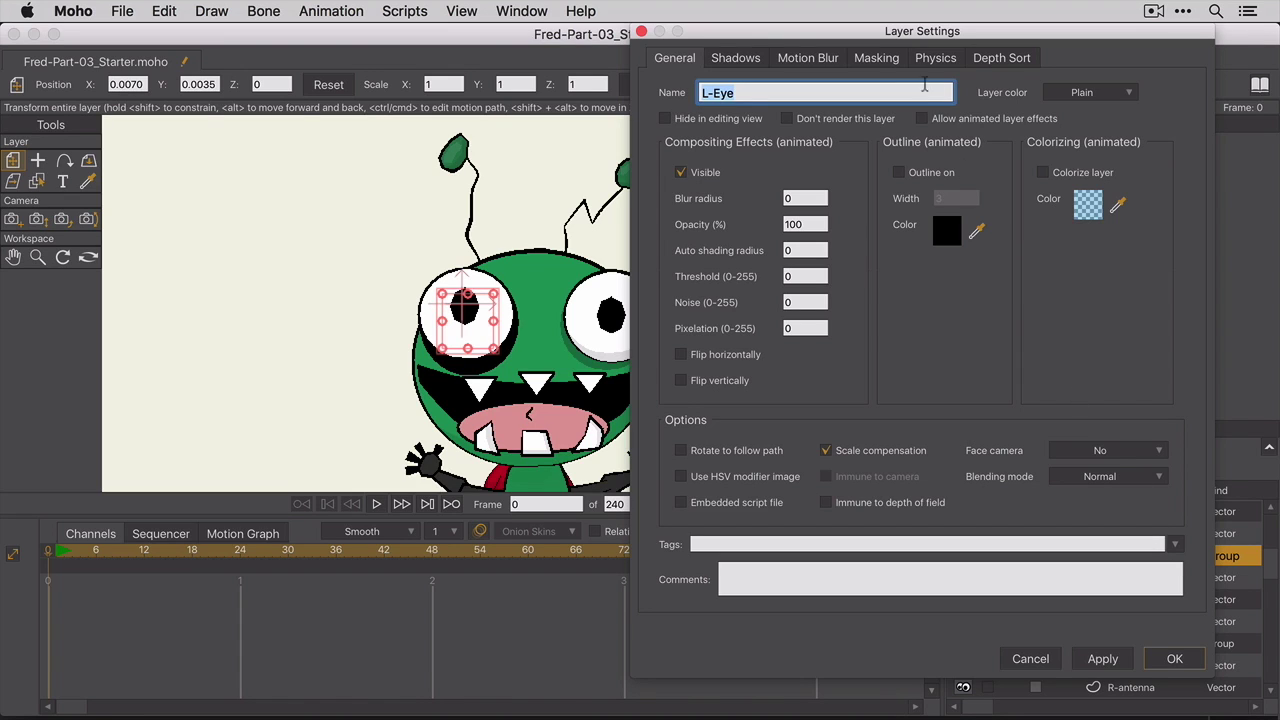
left_click(876, 58)
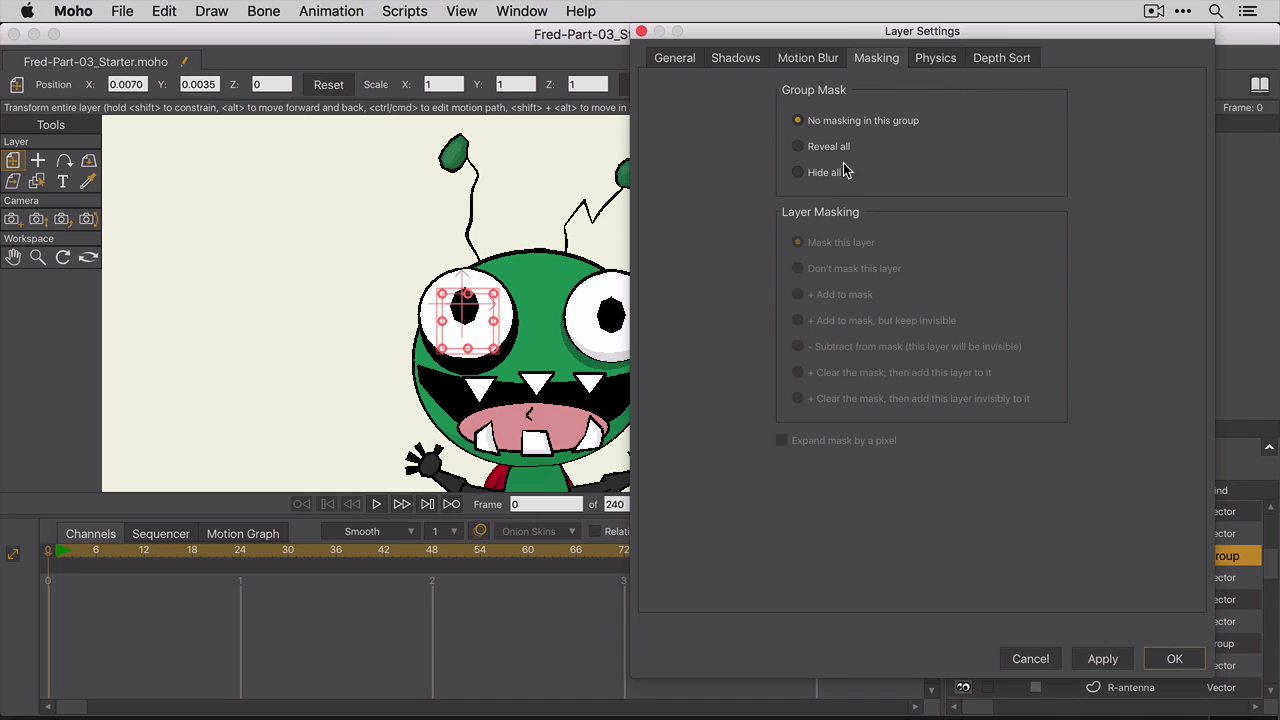
left_click(798, 173)
left_click(1197, 664)
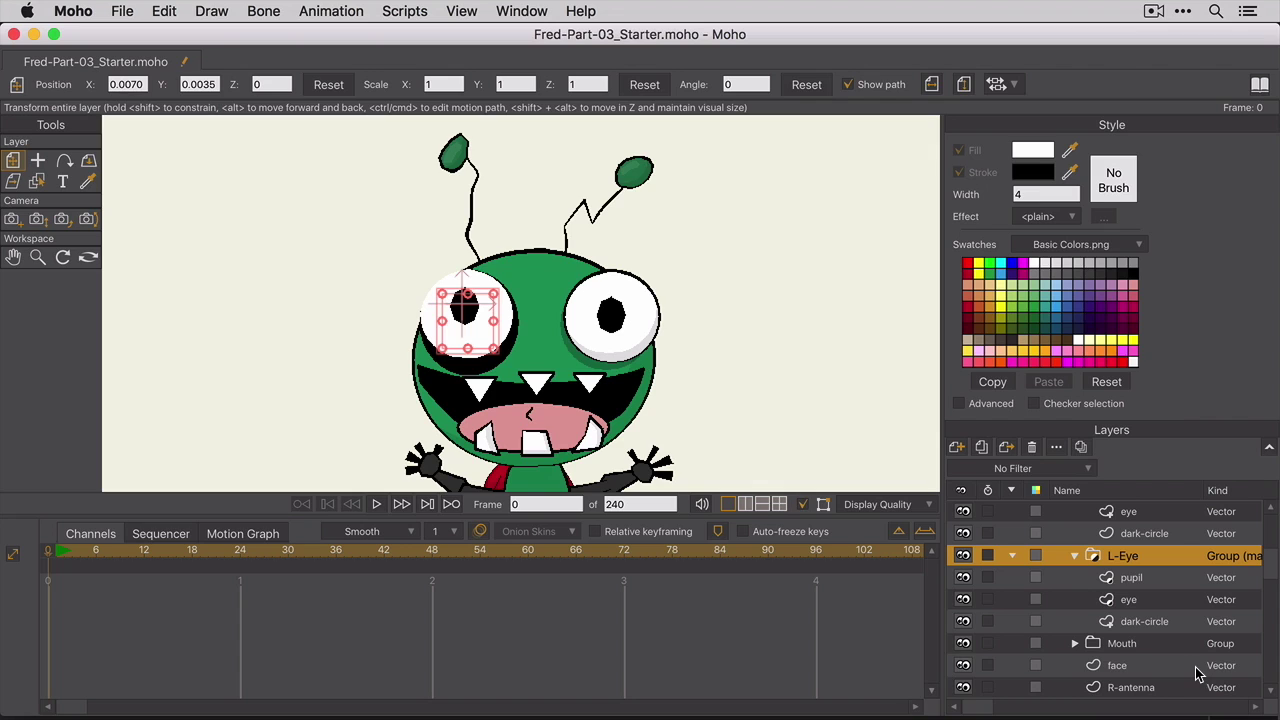
left_click(1191, 624)
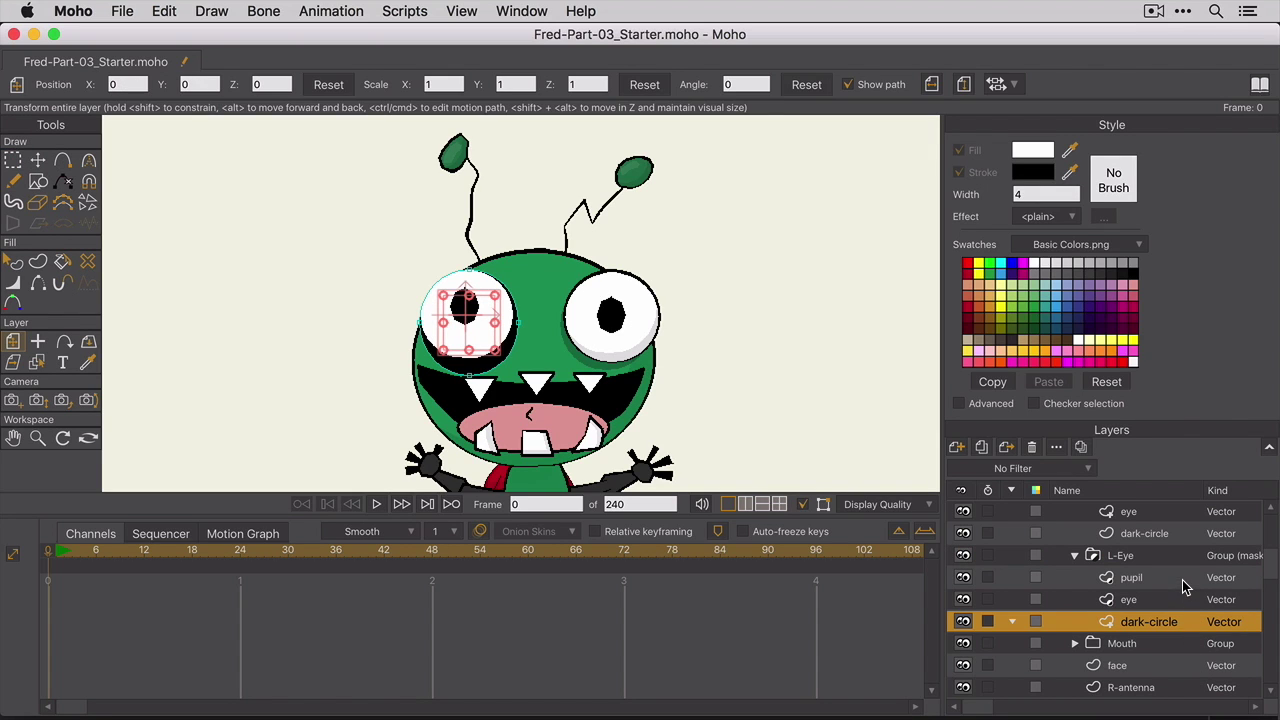
left_click(1182, 580)
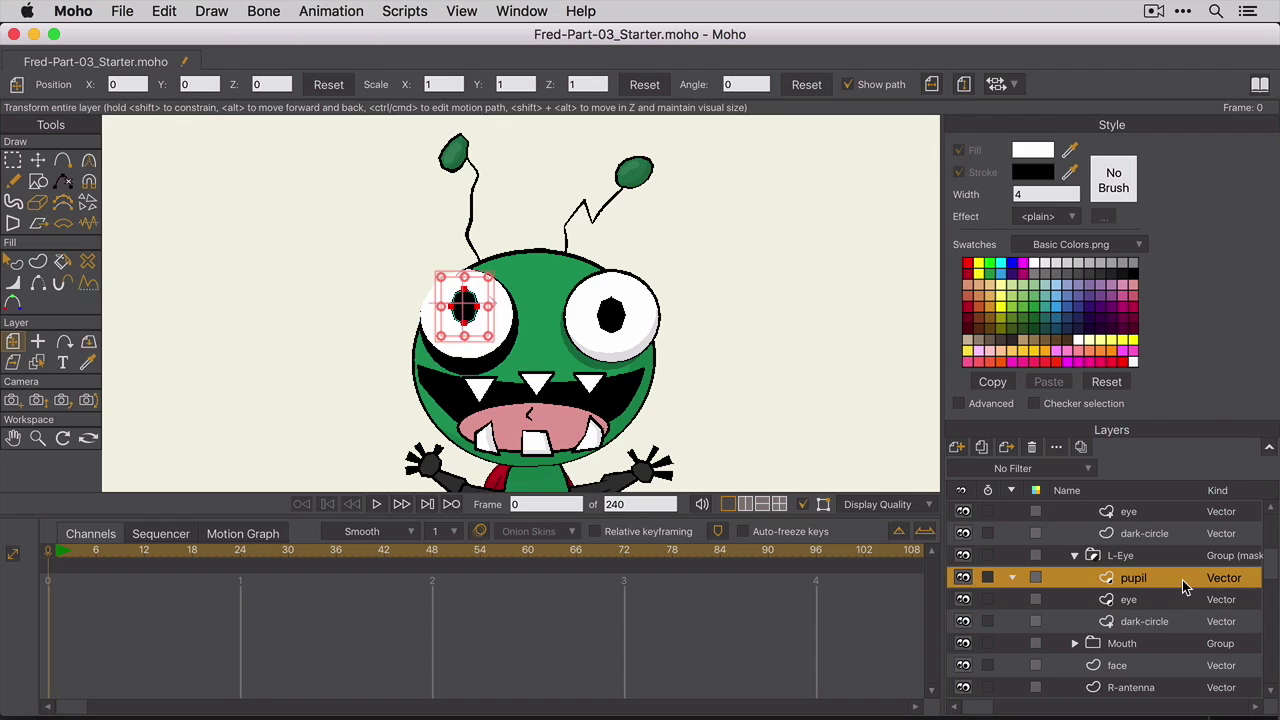
left_click(38, 162)
left_click_drag(463, 306, 480, 355)
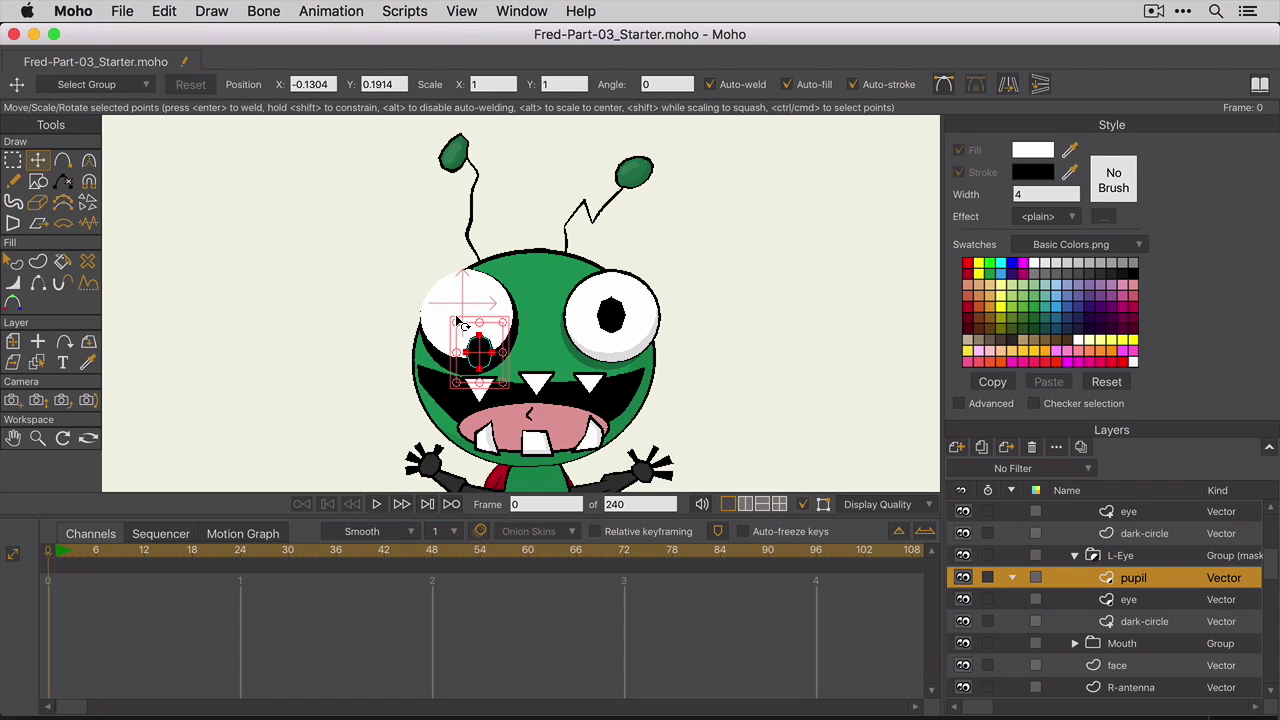
key("super+z")
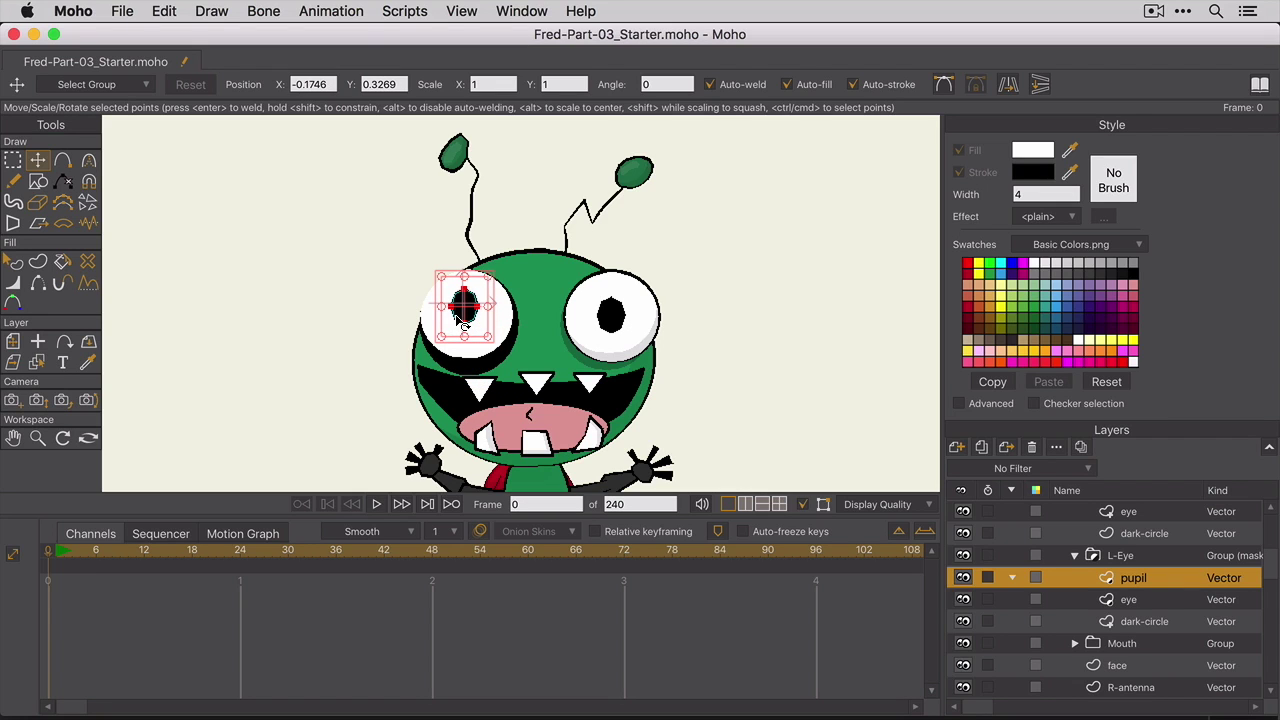
Step: Set the dark-circle layer's masking so it is not masked
left_click(1177, 624)
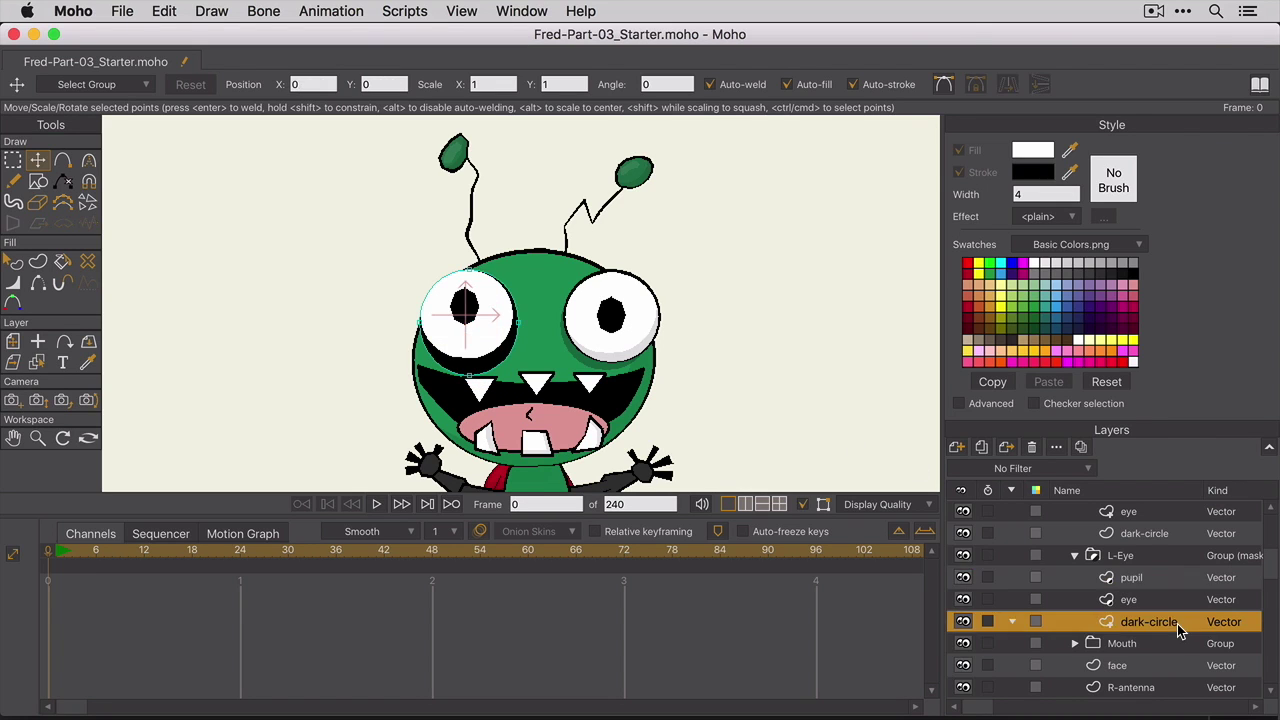
double_click(1177, 624)
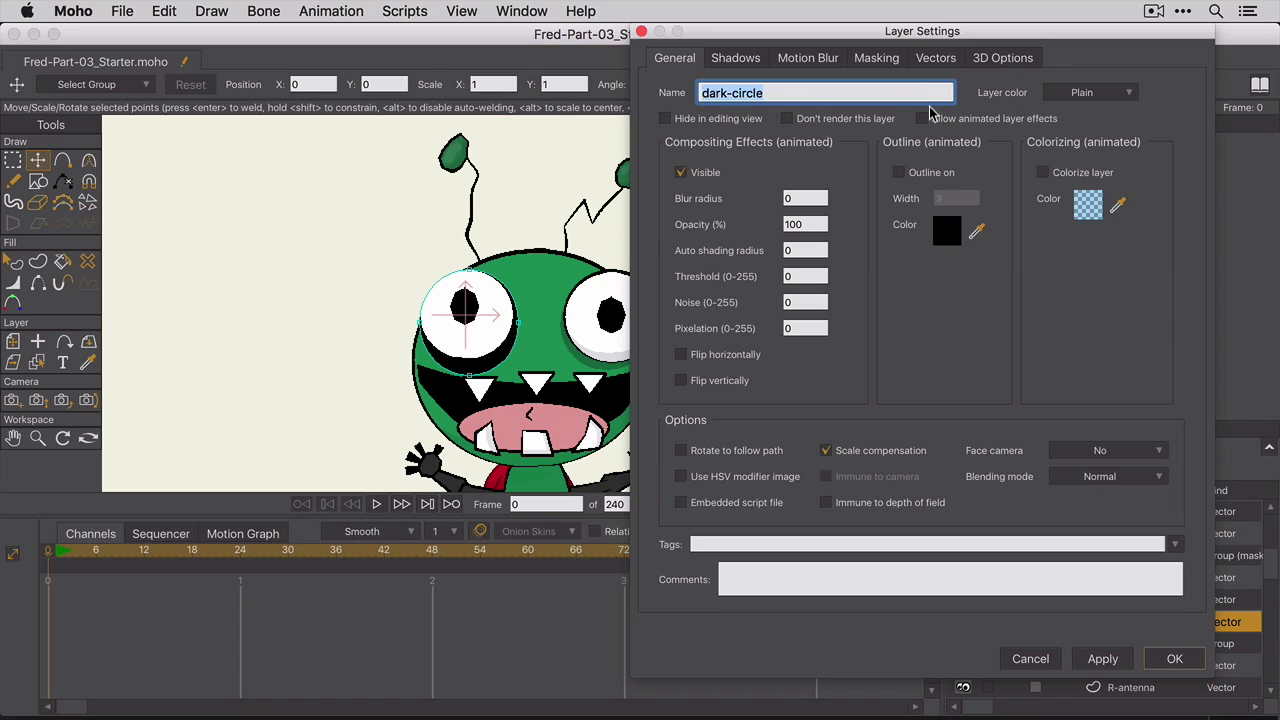
left_click(898, 64)
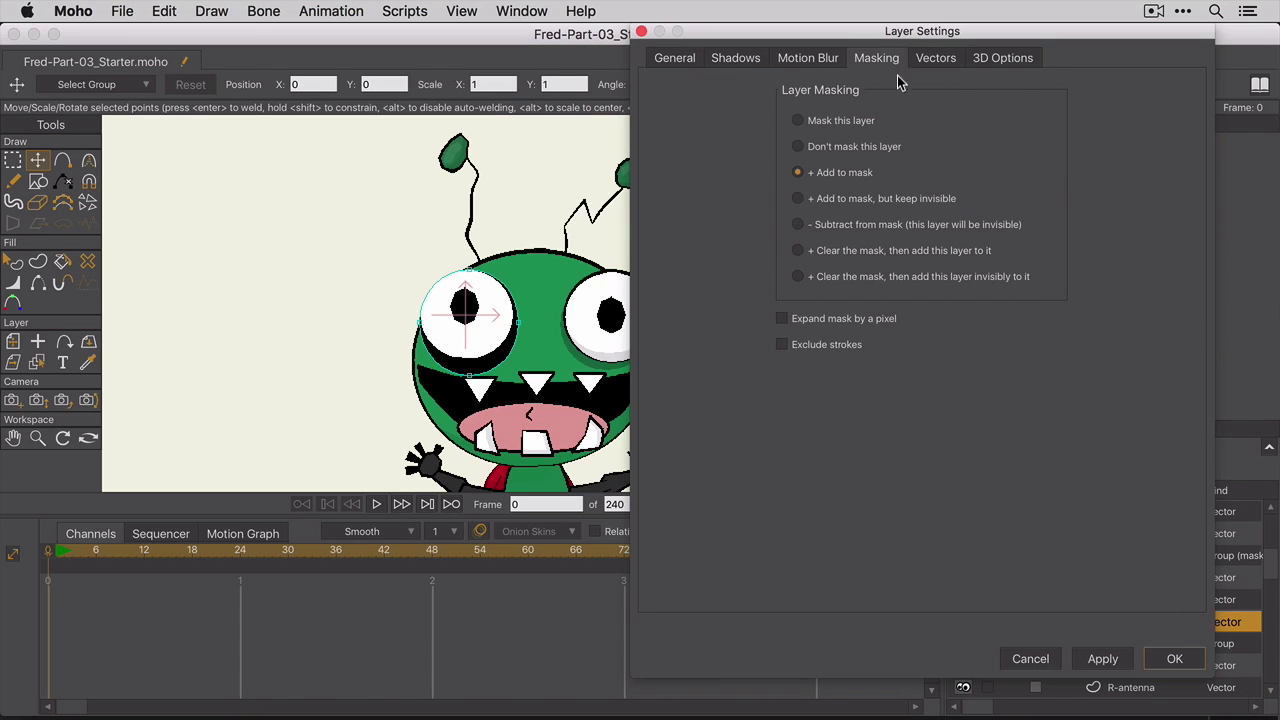
left_click(876, 150)
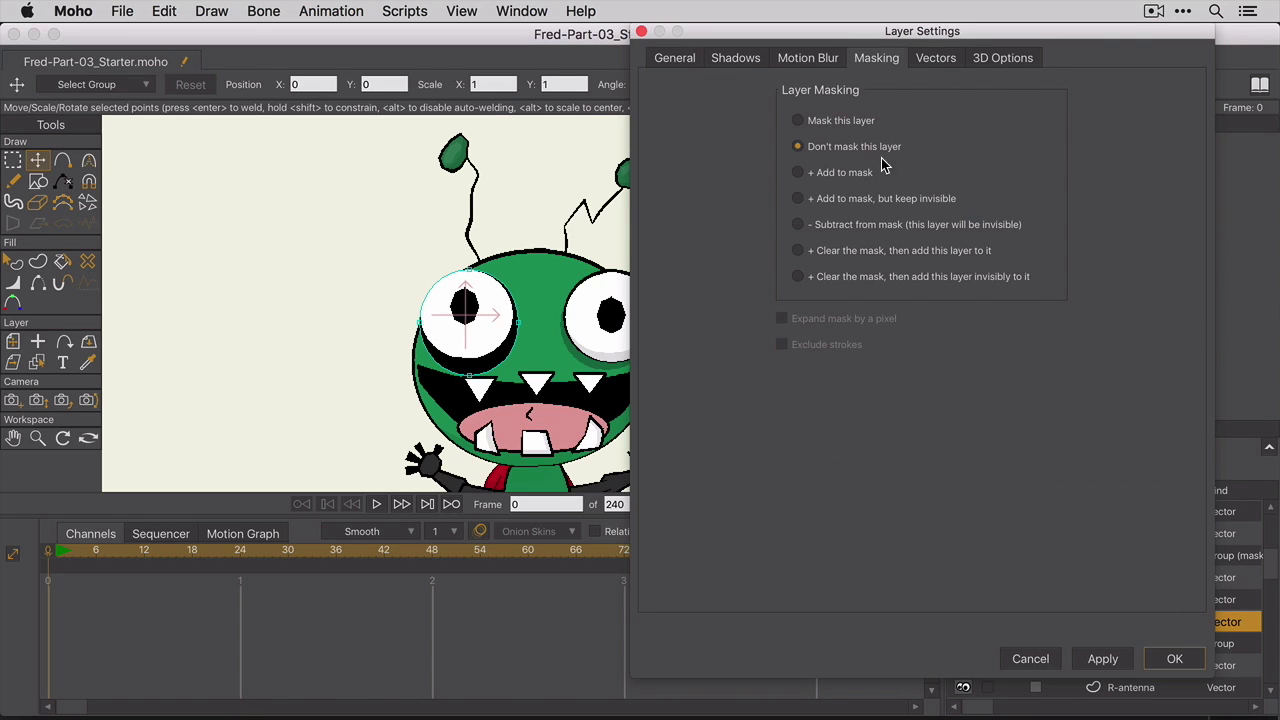
left_click(1177, 659)
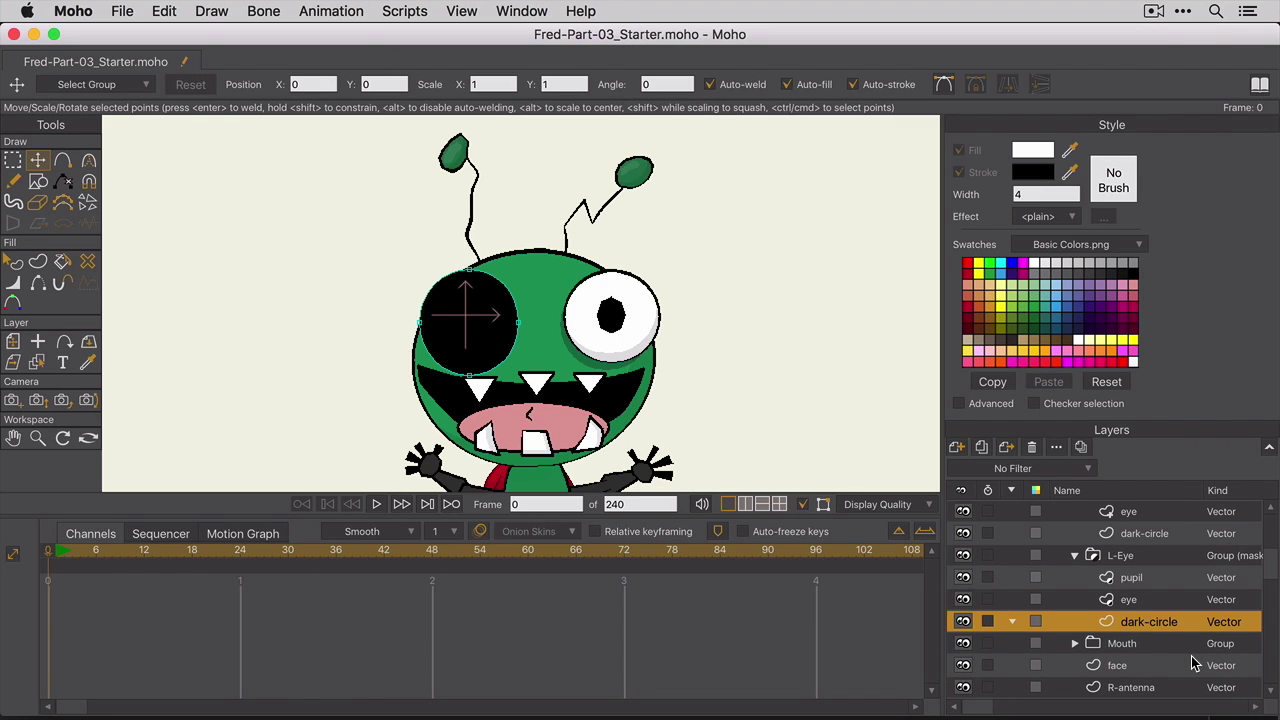
Step: Set the left eye layer's masking to Add to mask
double_click(1186, 599)
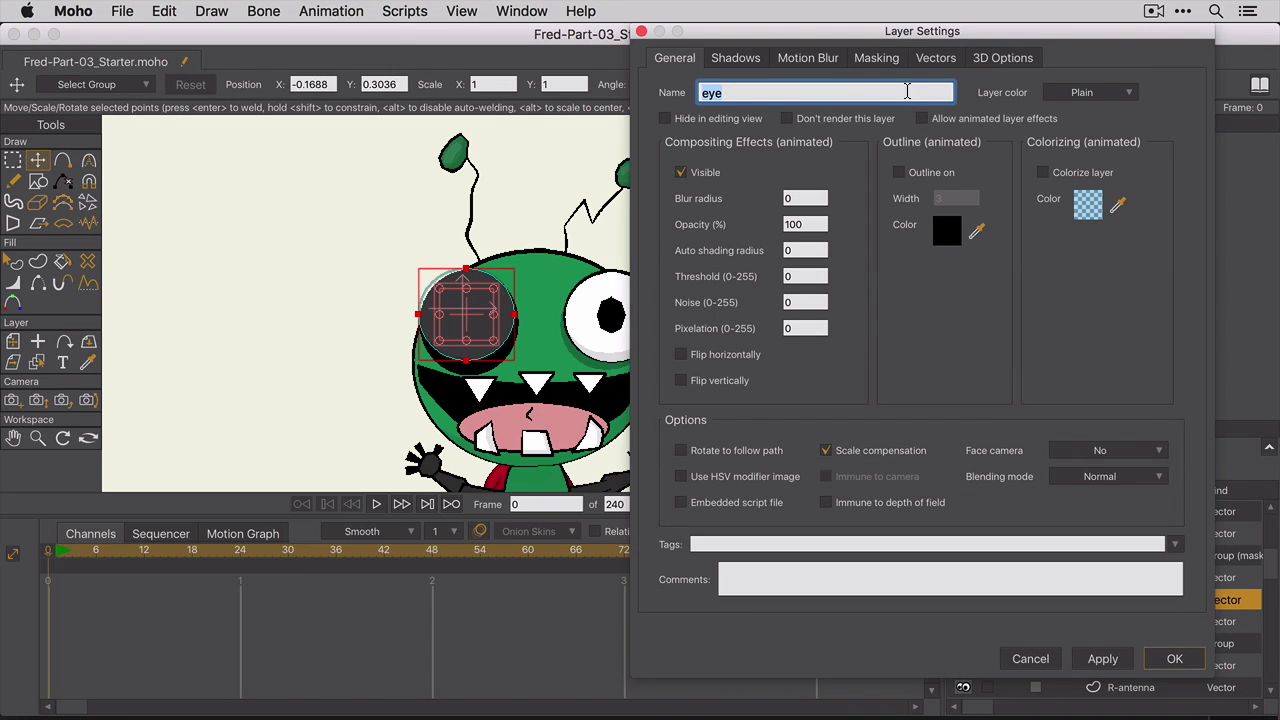
left_click(896, 59)
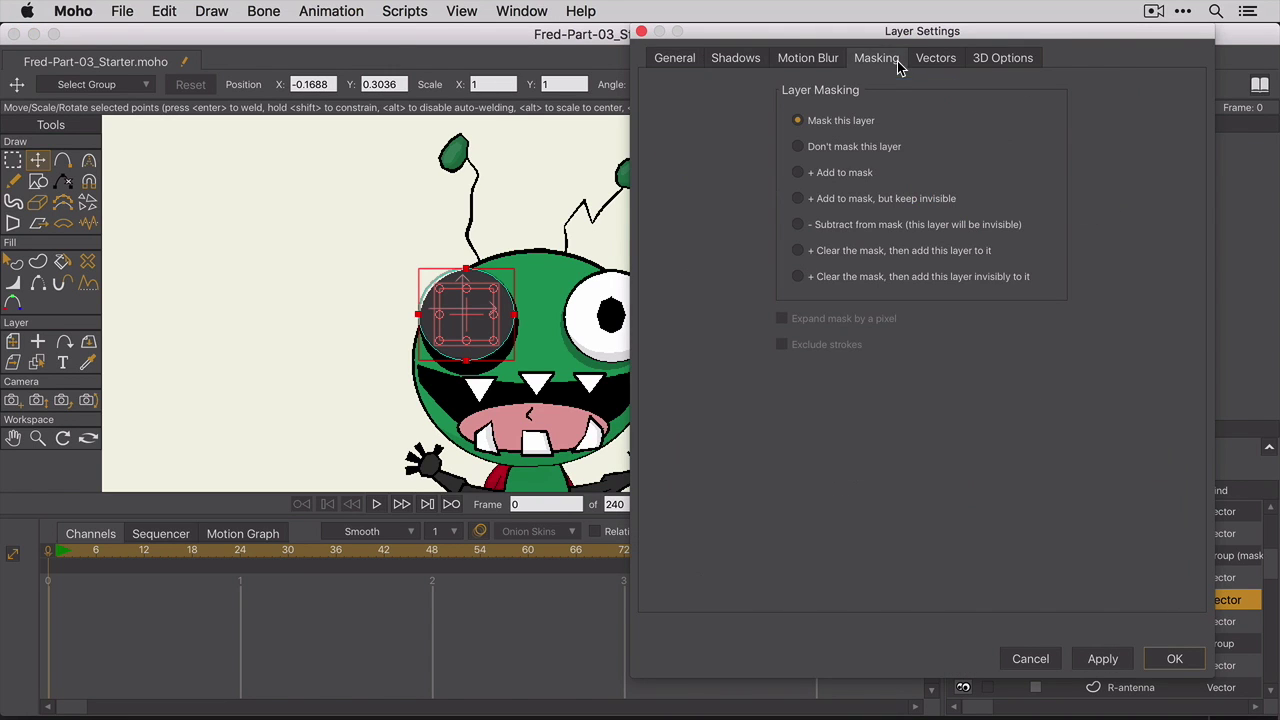
left_click(800, 173)
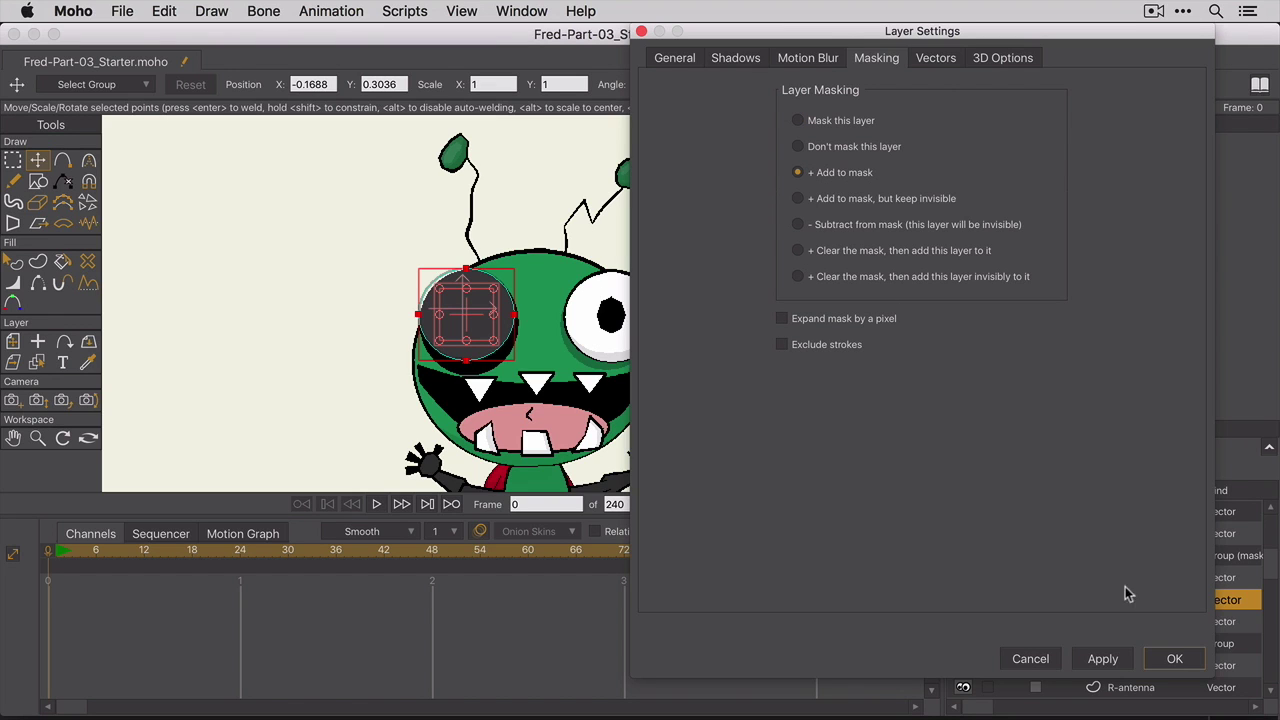
left_click(1175, 659)
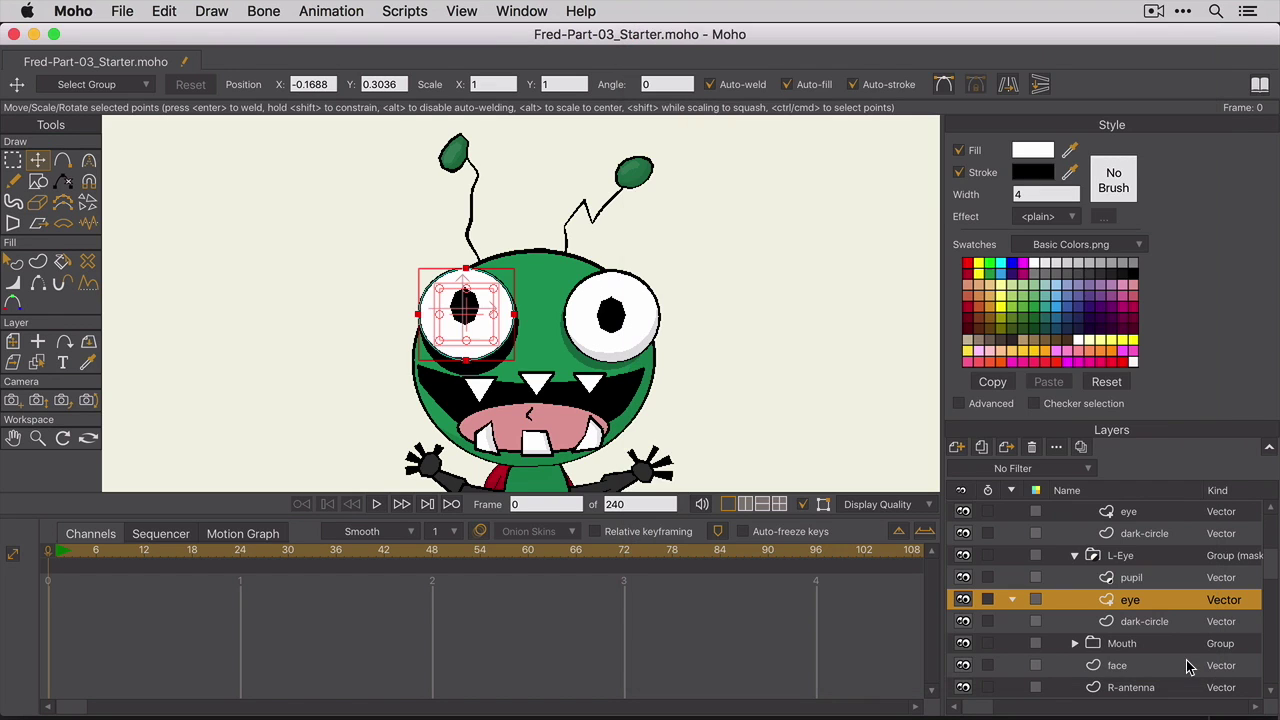
double_click(1125, 578)
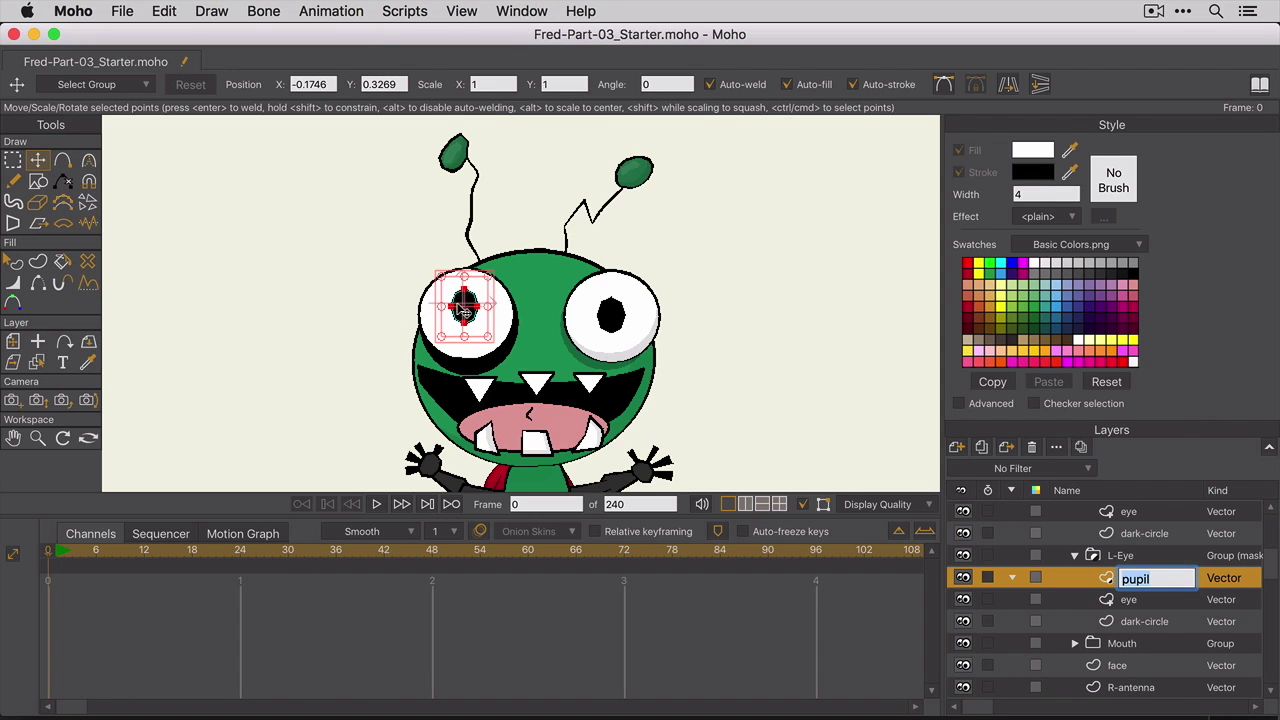
mouse_move(464, 310)
left_mouse_down()
mouse_move(449, 345)
mouse_move(489, 344)
mouse_move(491, 288)
mouse_move(446, 277)
mouse_move(455, 328)
mouse_move(468, 330)
left_mouse_up()
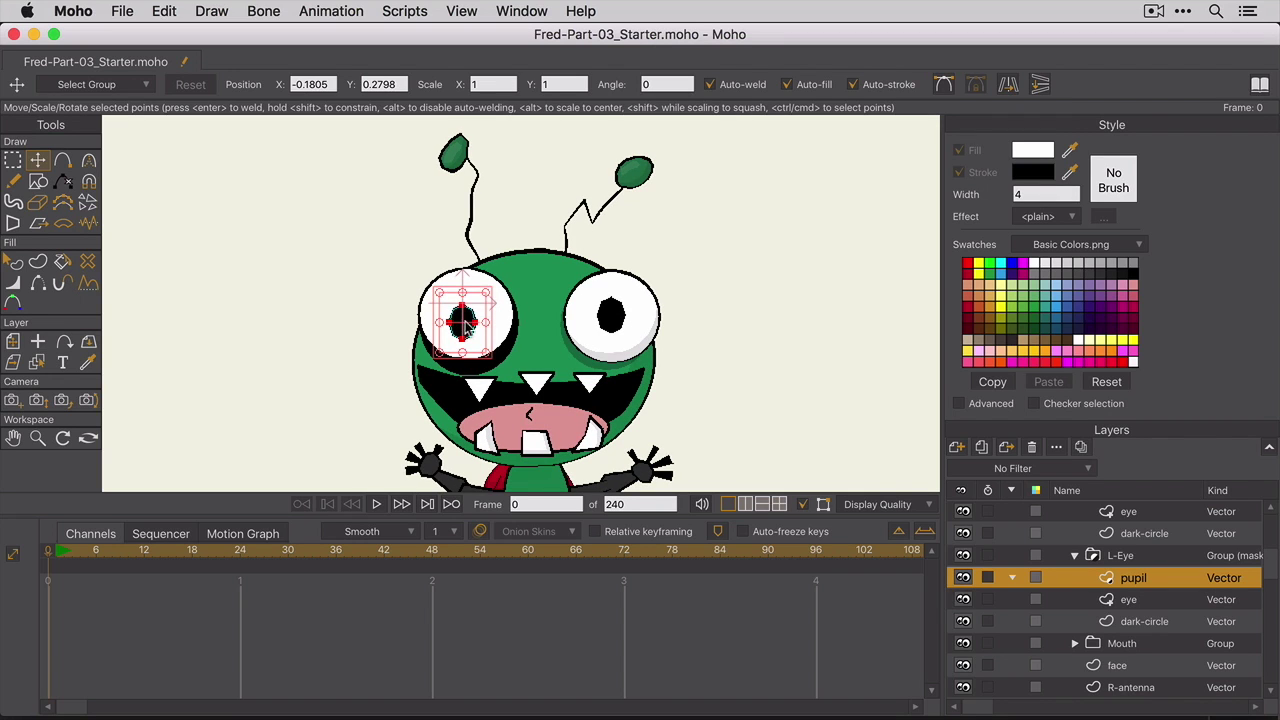
left_click(688, 312)
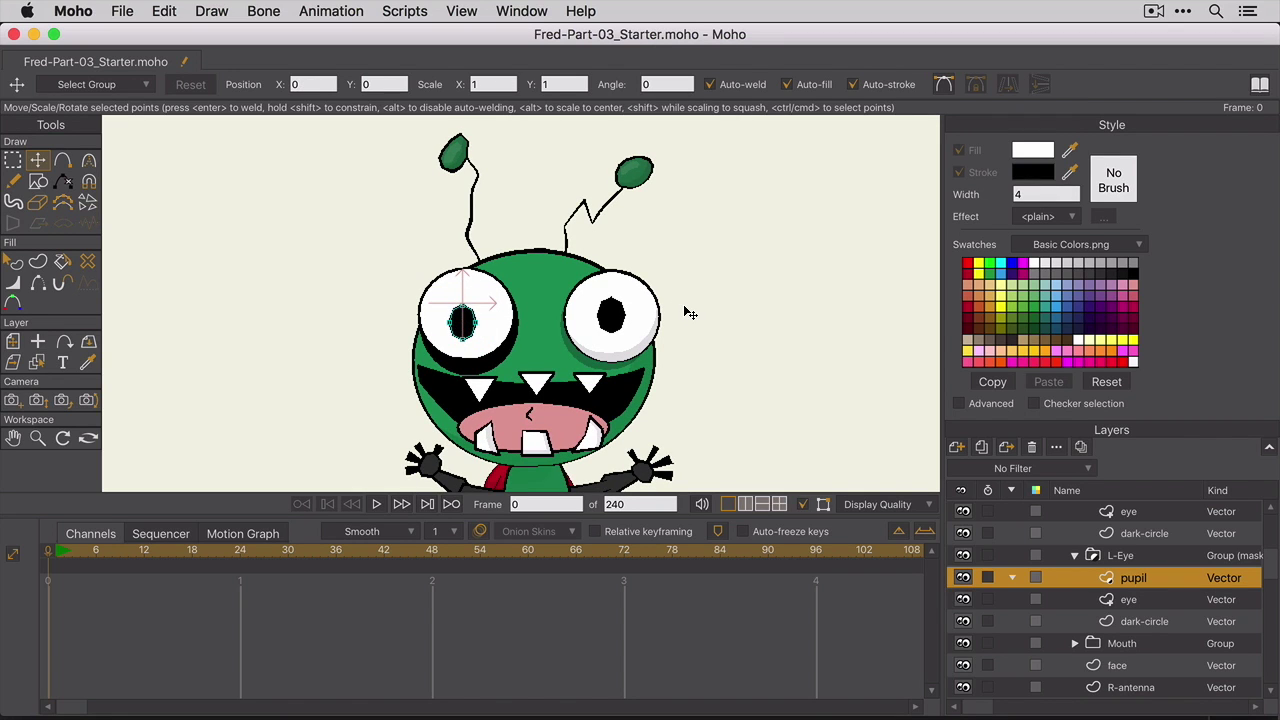
key("super+a")
key("Up")
key("Up")
key("Right")
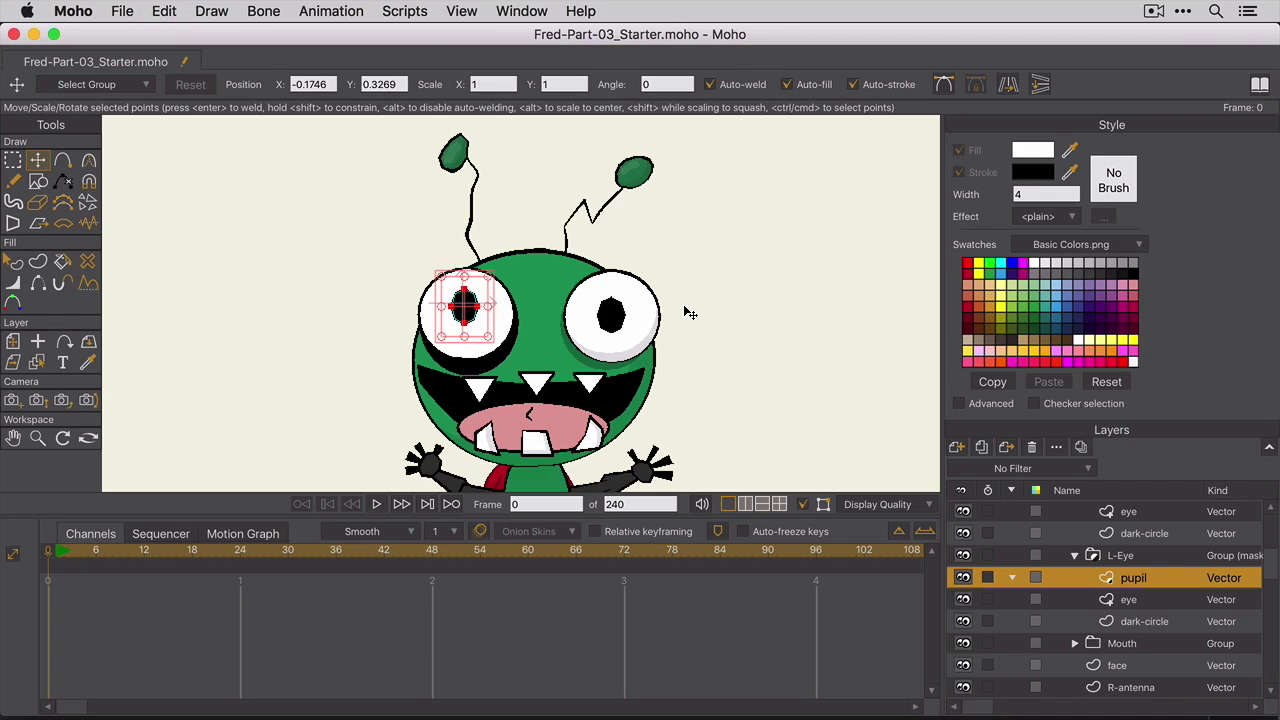
left_click(1184, 624)
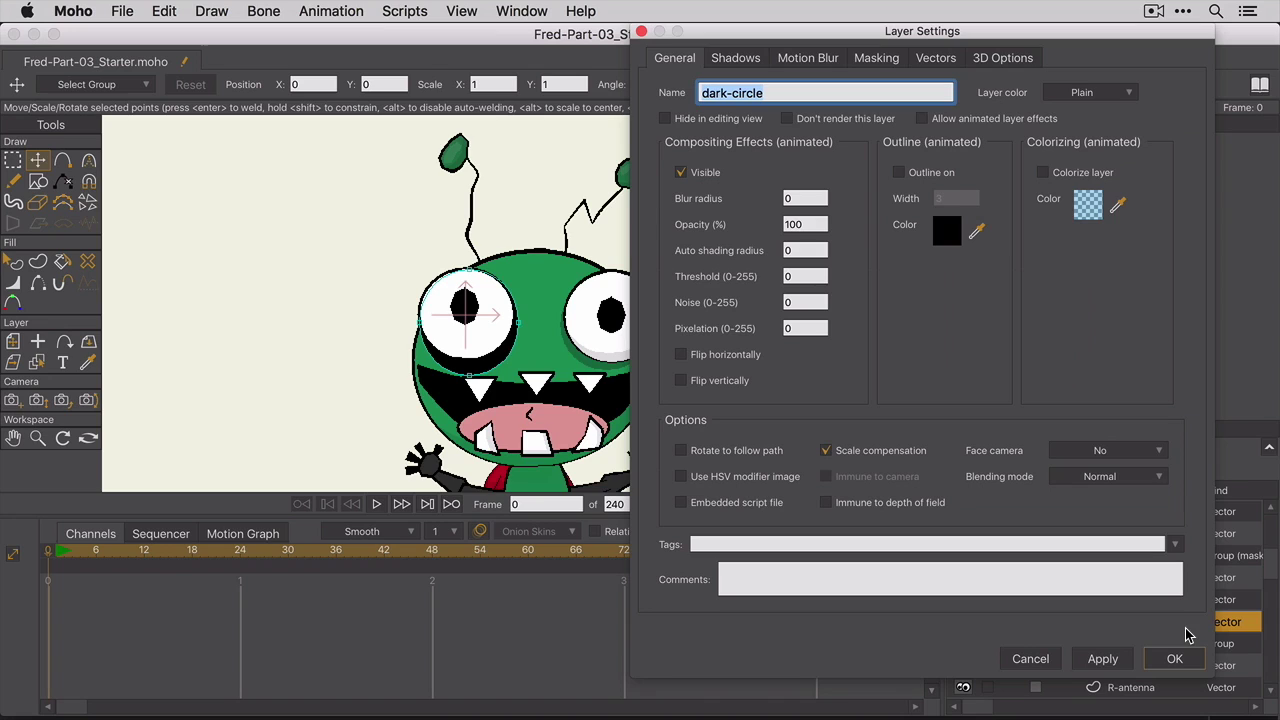
Step: Lower the left eye's dark-circle layer opacity to 25
left_click(815, 222)
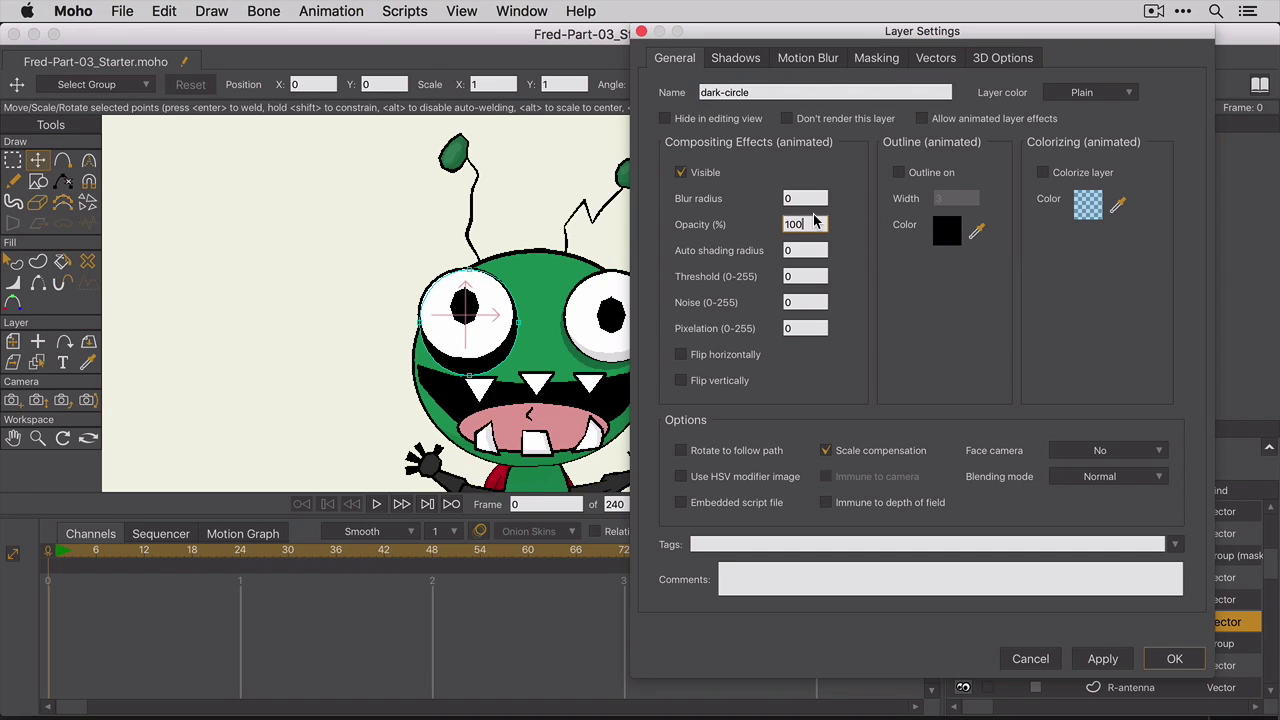
type("25")
left_click(1175, 659)
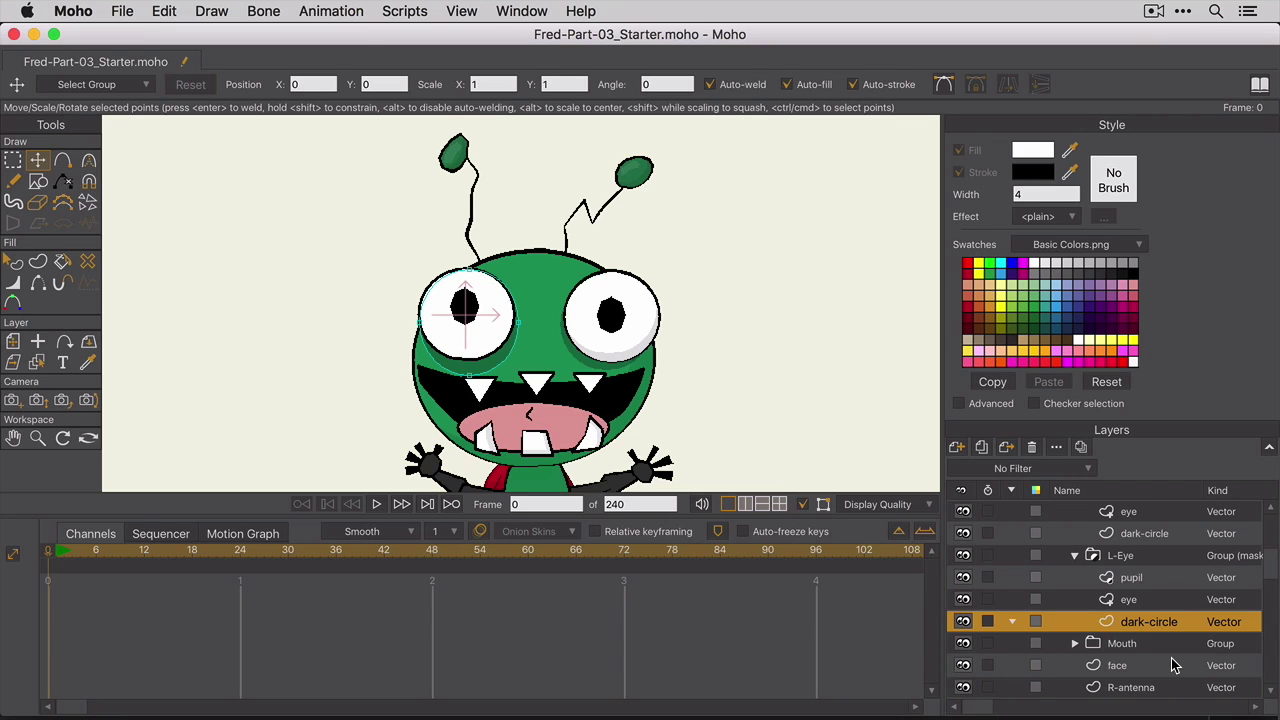
left_click(1186, 602)
Step: Apply Shaded to the left eye shape: light angle 110, offset 10, blur 0, threshold on
left_click(15, 263)
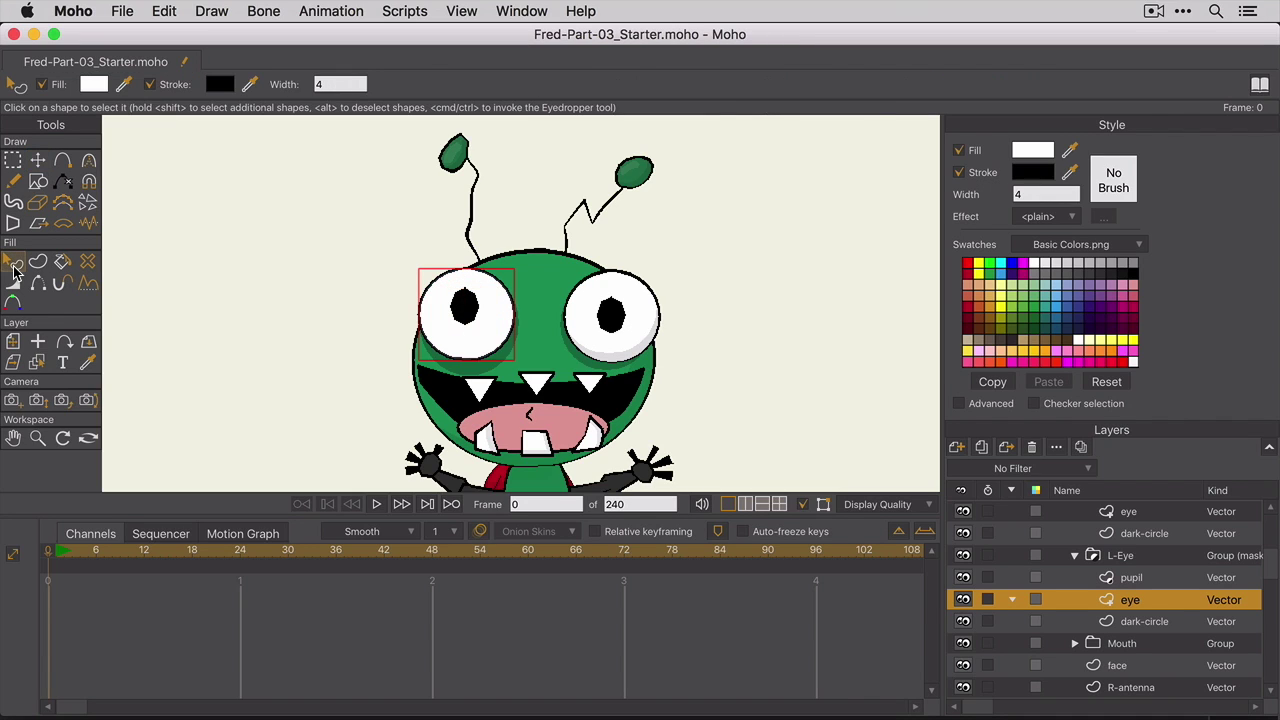
left_click(1073, 218)
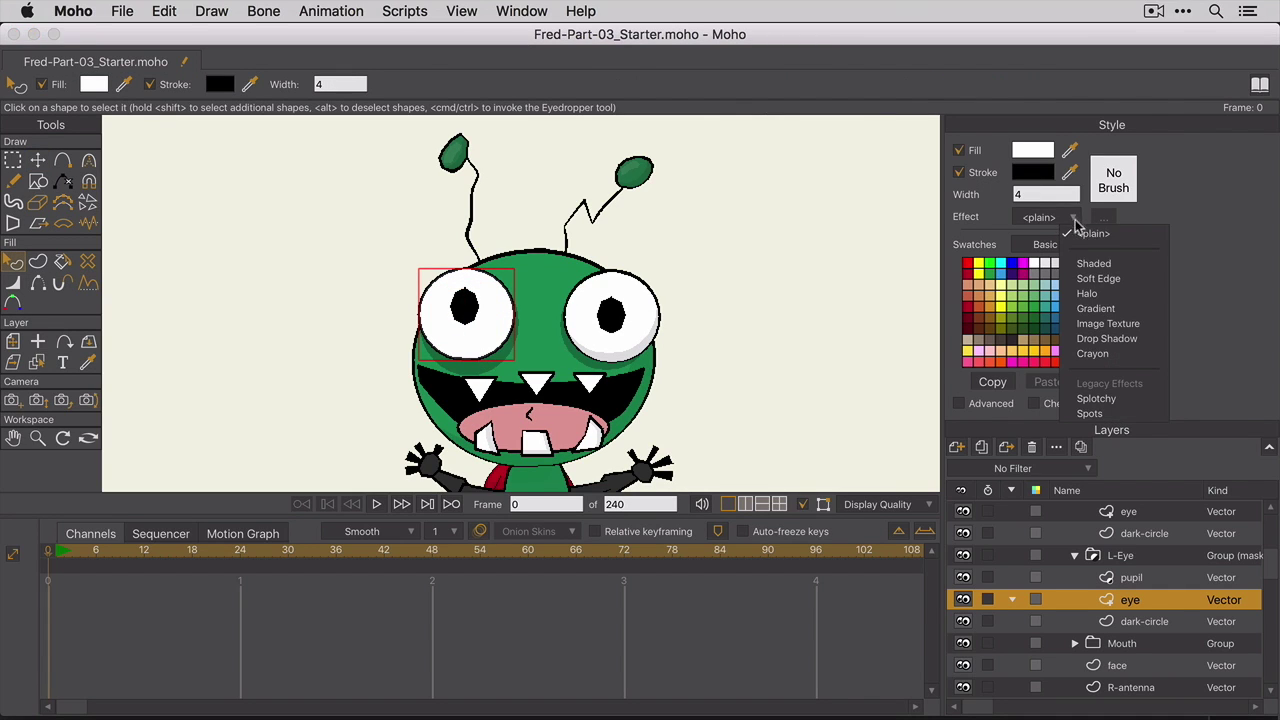
left_click(1128, 264)
left_click_drag(742, 311, 691, 311)
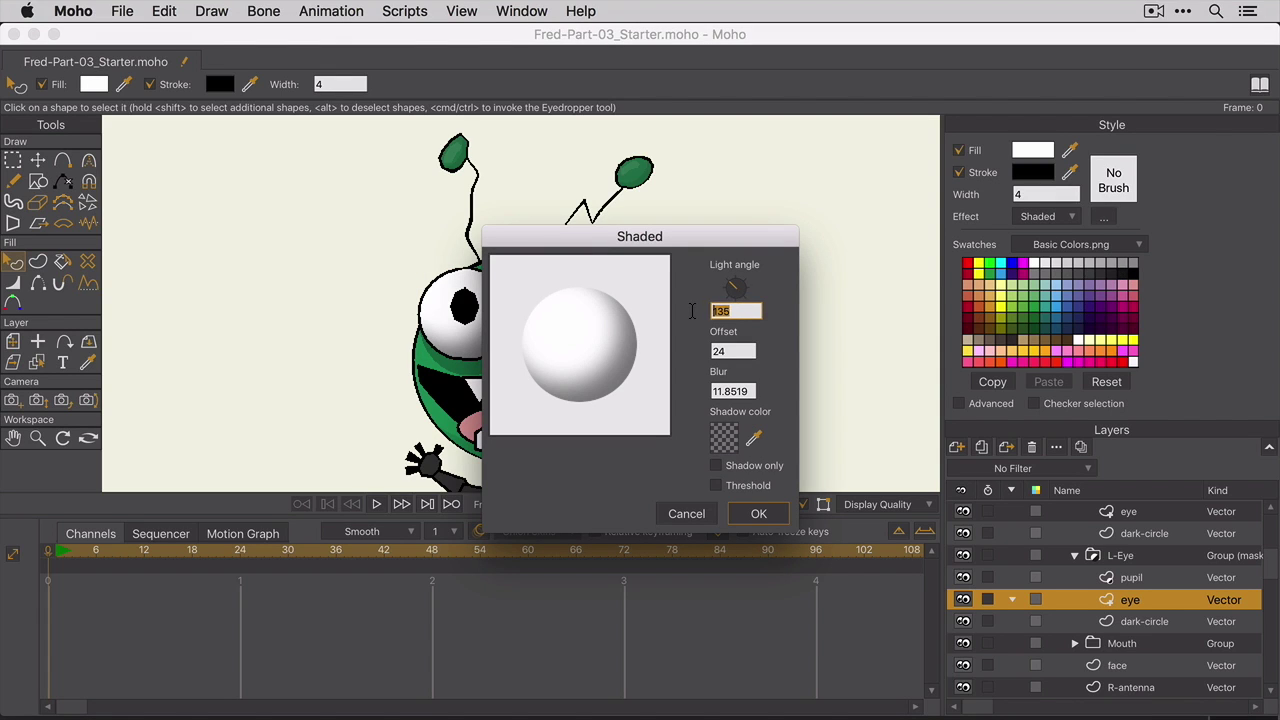
type("110")
key("Tab")
type("10")
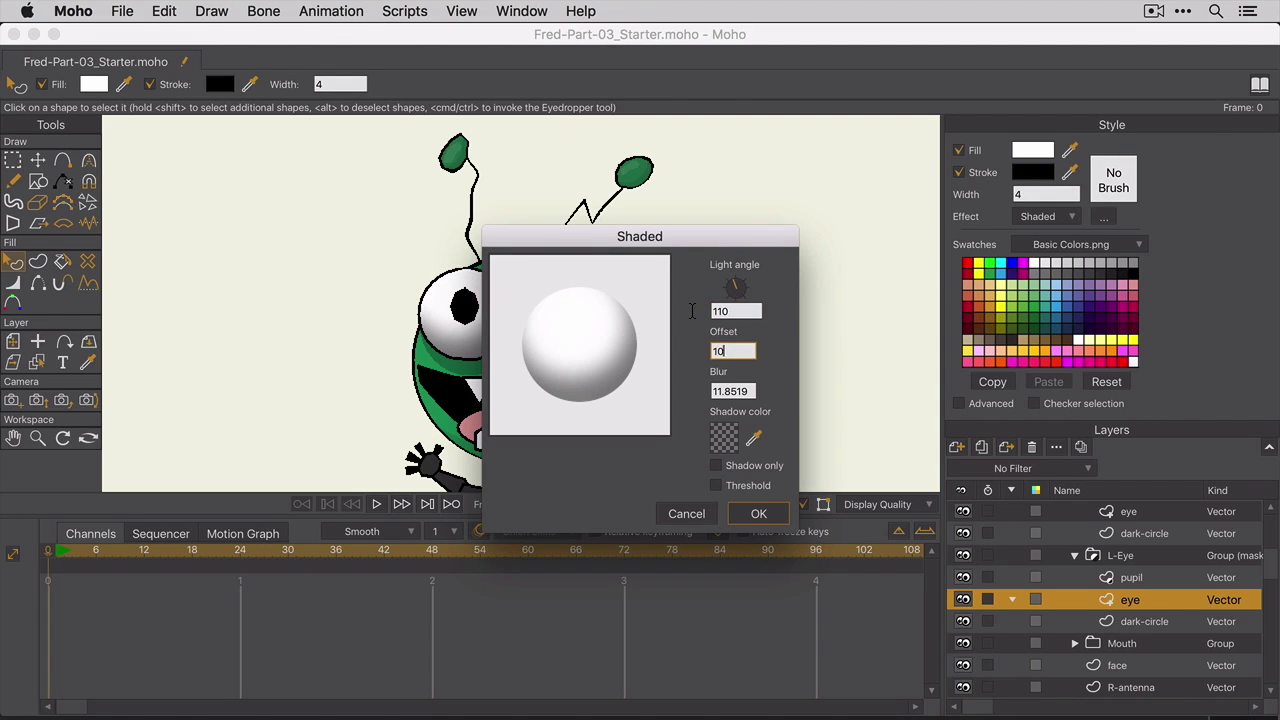
key("Tab")
type("0")
key("Tab")
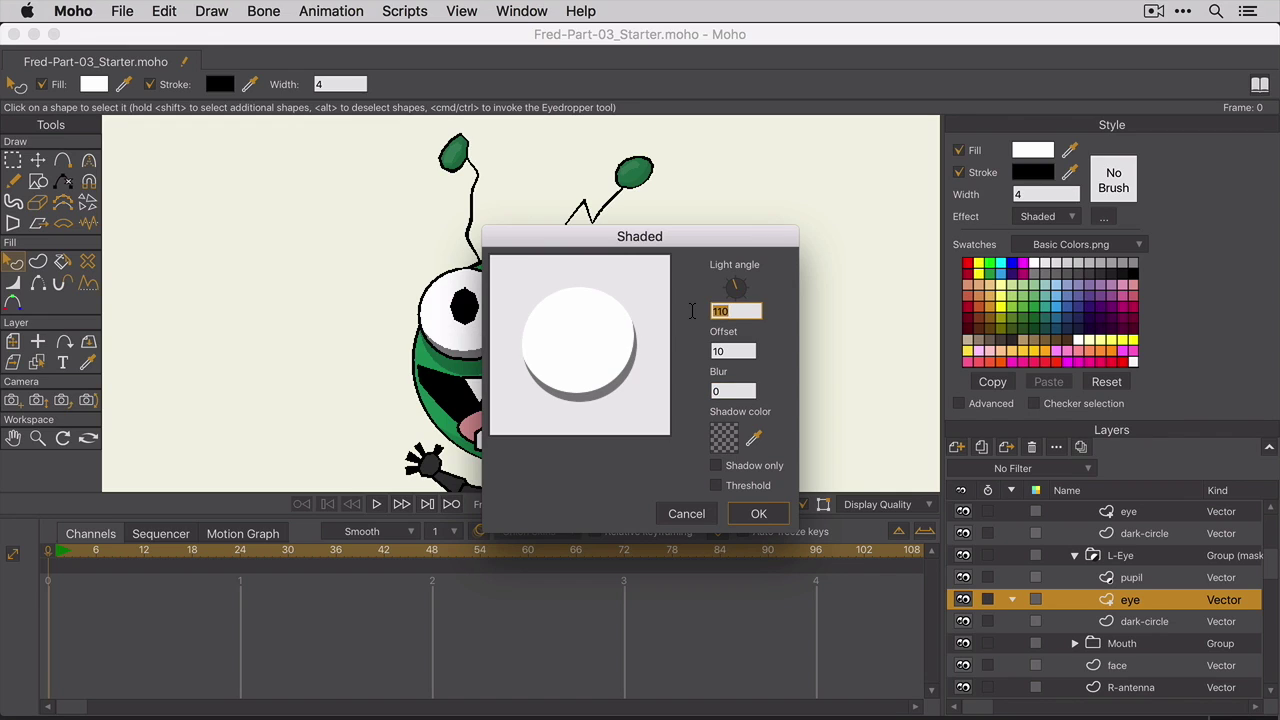
left_click(716, 486)
Step: Set the shadow colour's alpha to 25 and confirm the Shaded settings
left_click(725, 438)
left_click(1070, 373)
type("128")
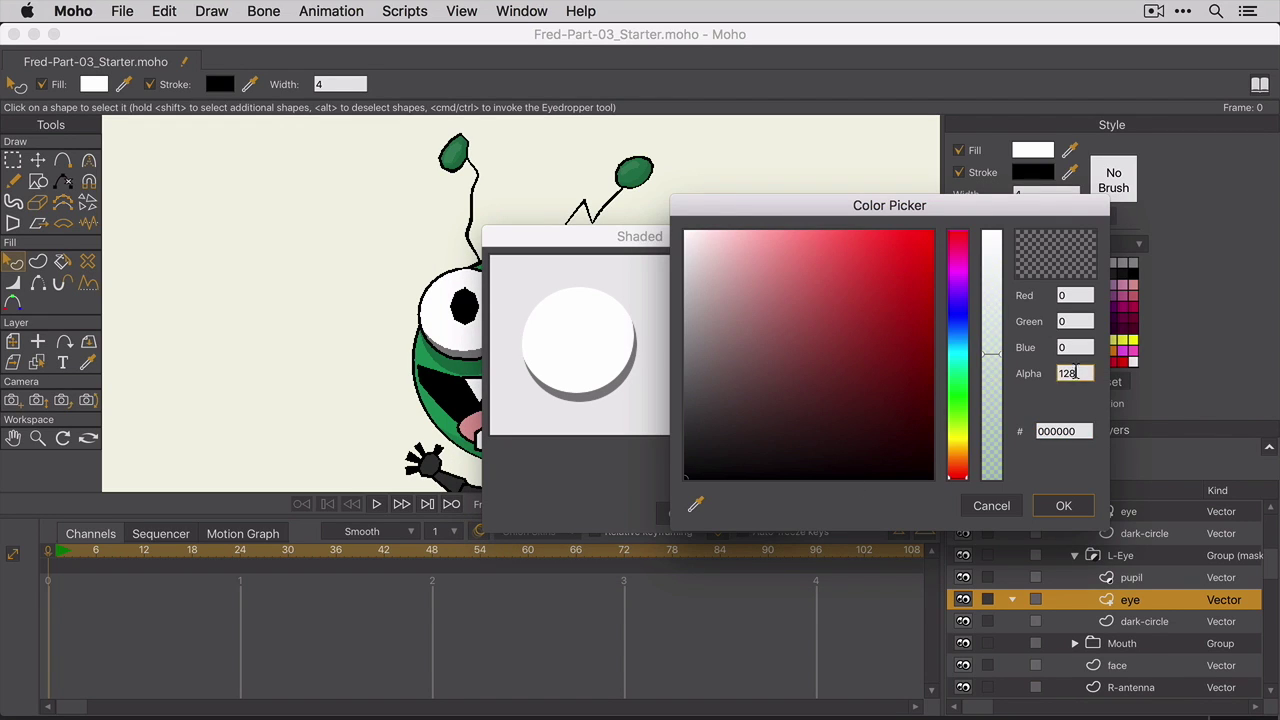
key("BackSpace")
key("BackSpace")
key("BackSpace")
type("25")
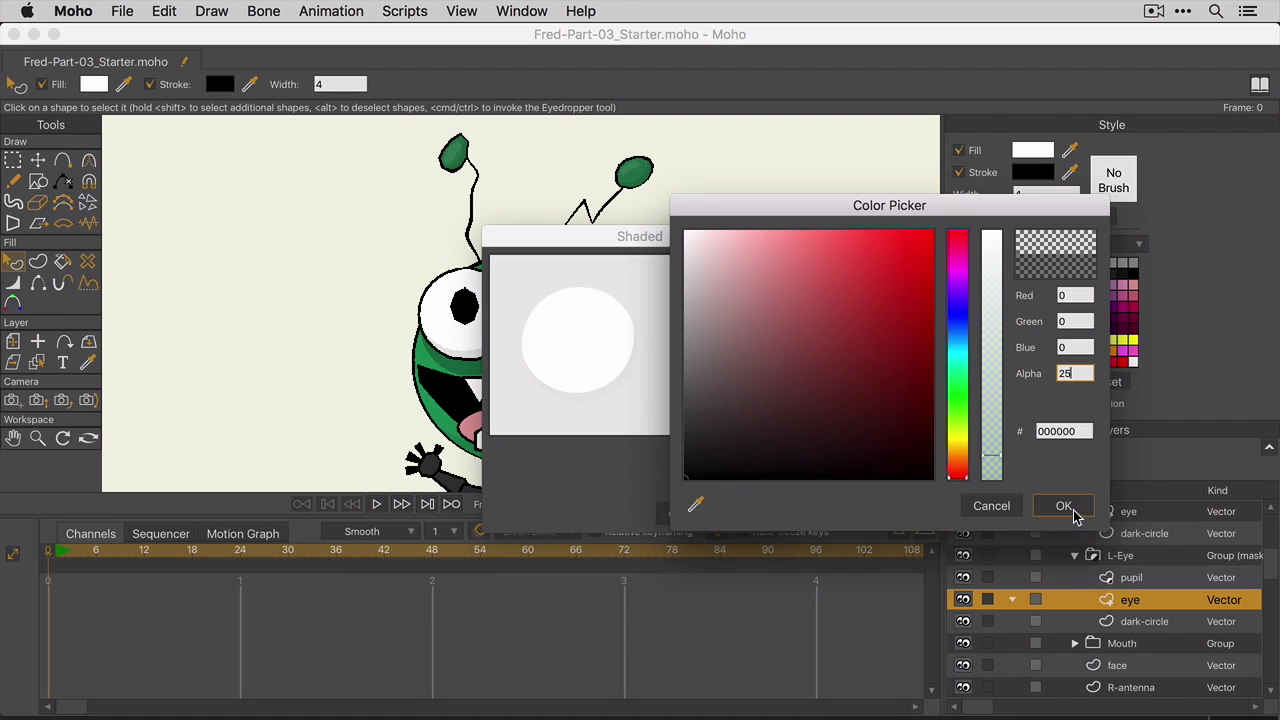
left_click(1064, 506)
left_click(779, 517)
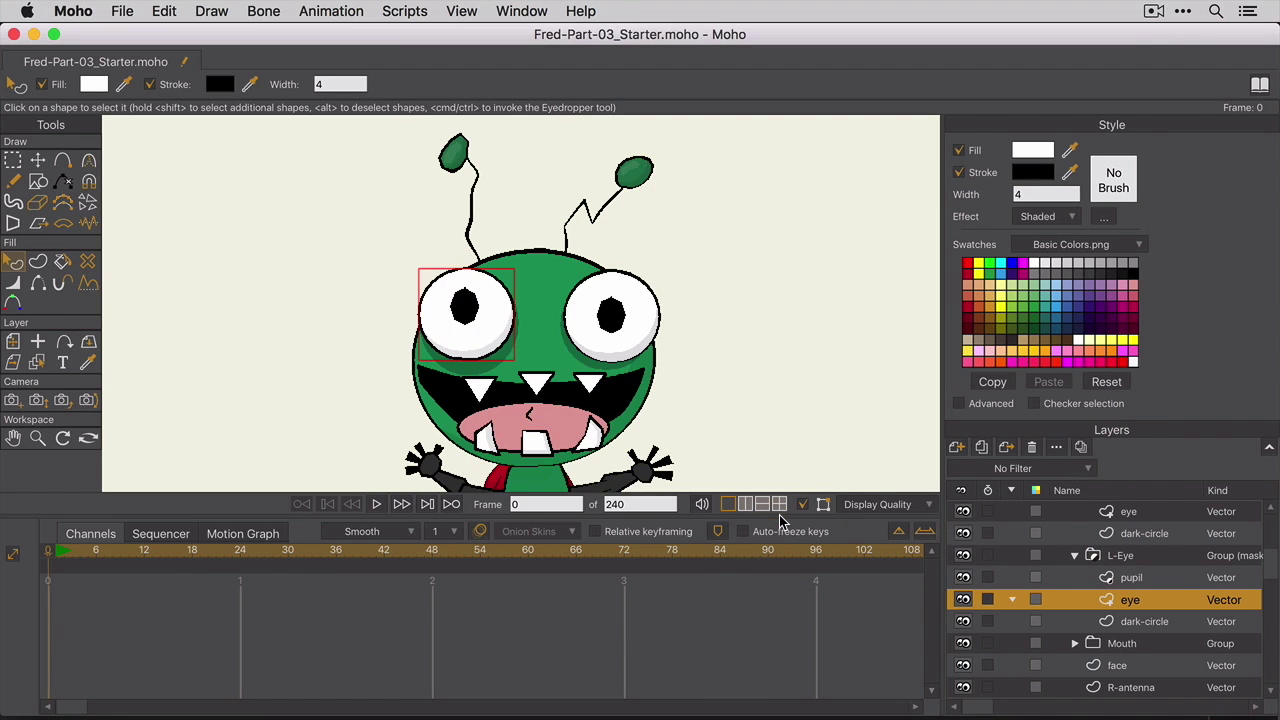
scroll(800, 456, "down", 5)
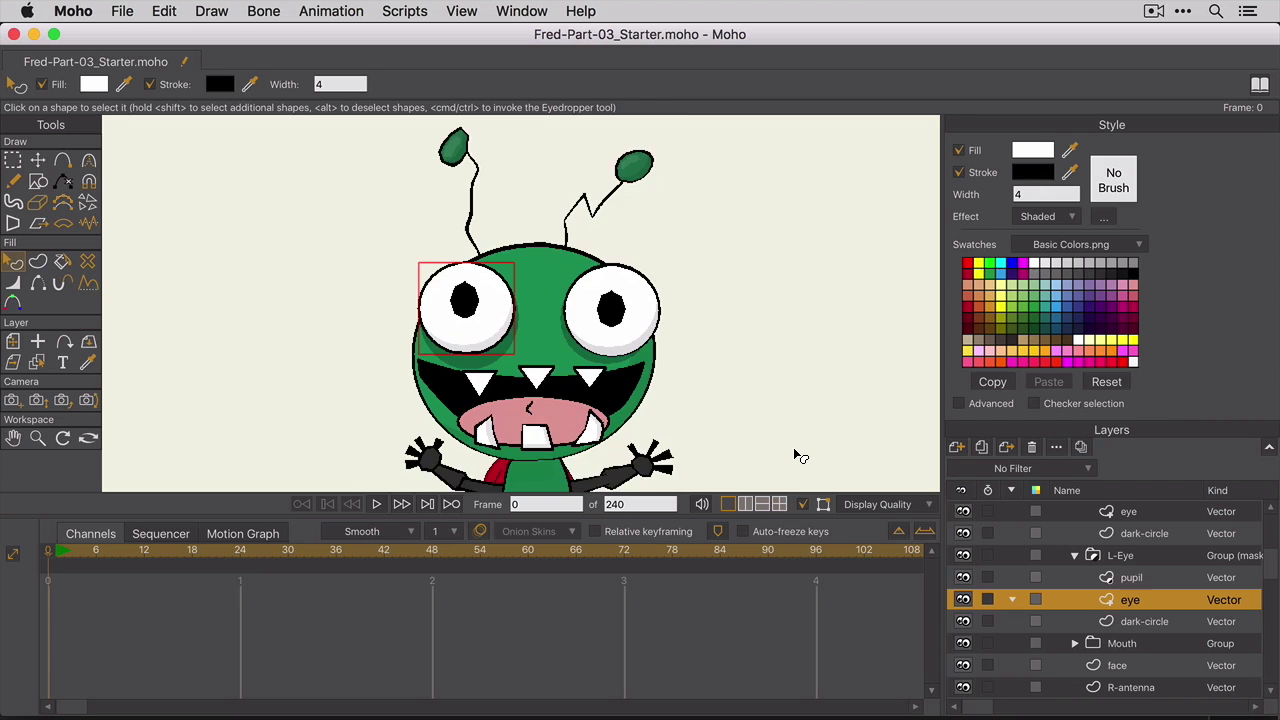
scroll(800, 456, "down", 5)
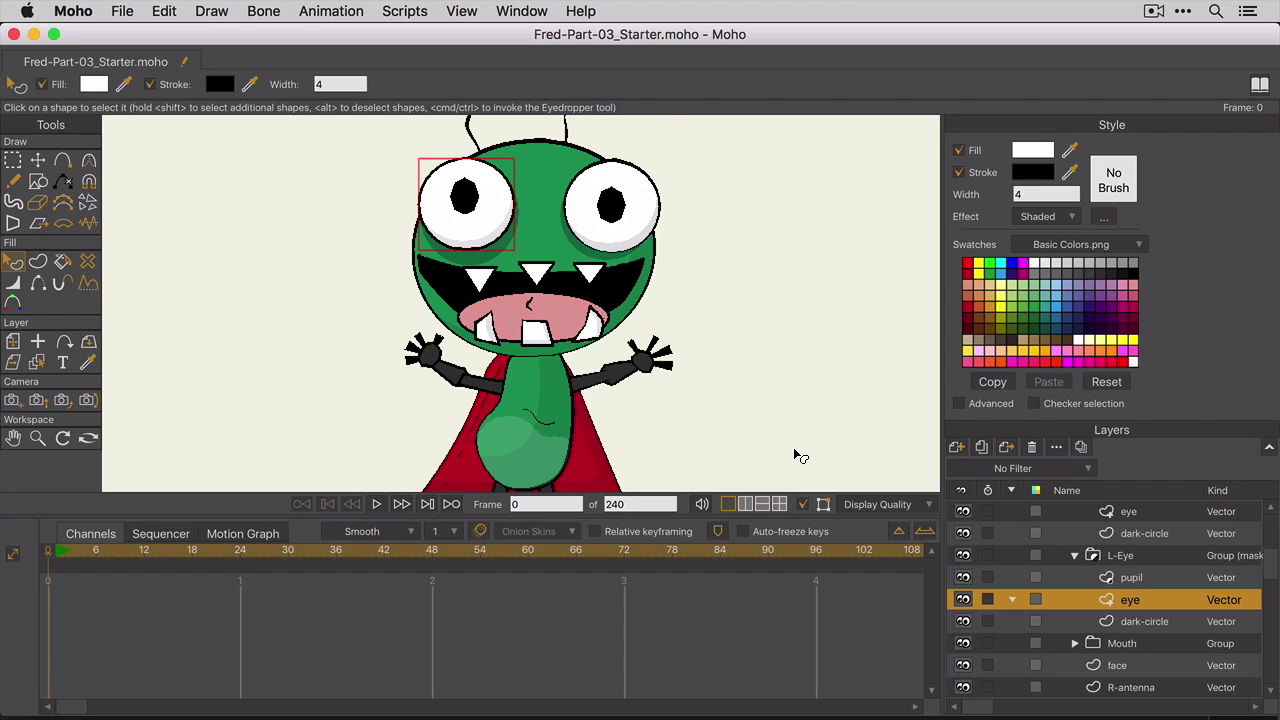
scroll(800, 456, "up", 3)
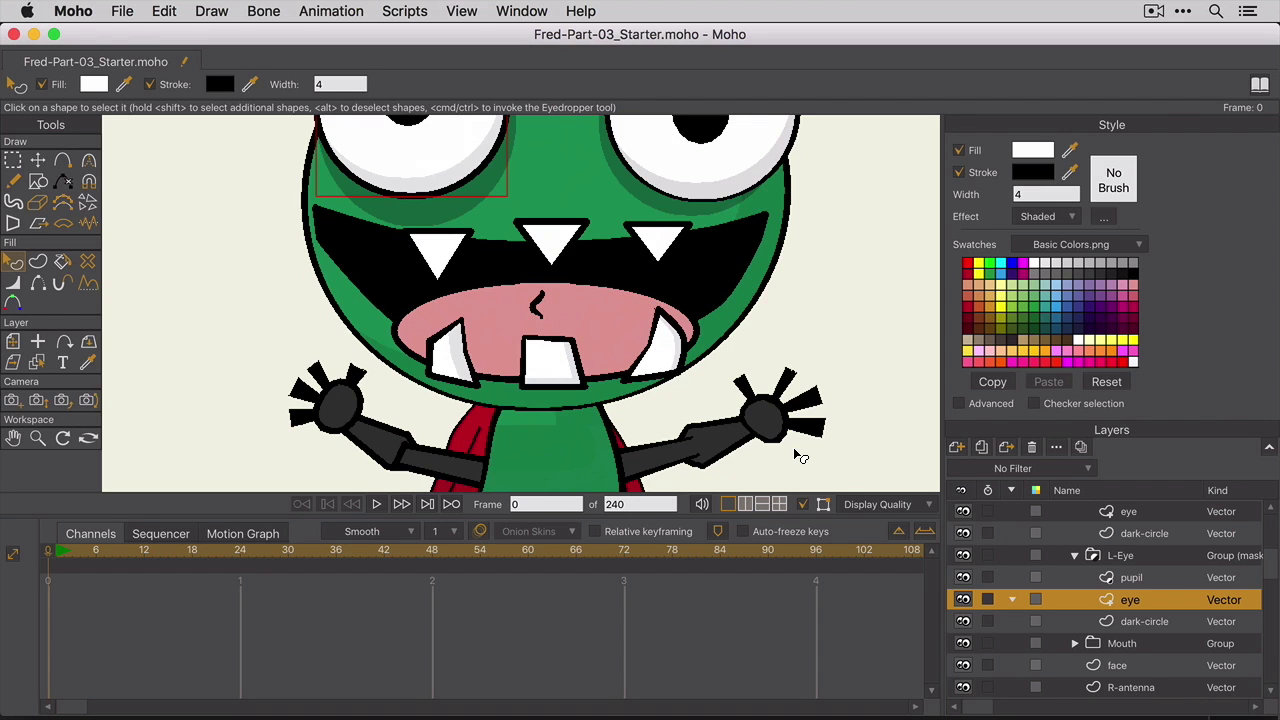
scroll(800, 456, "down", 2)
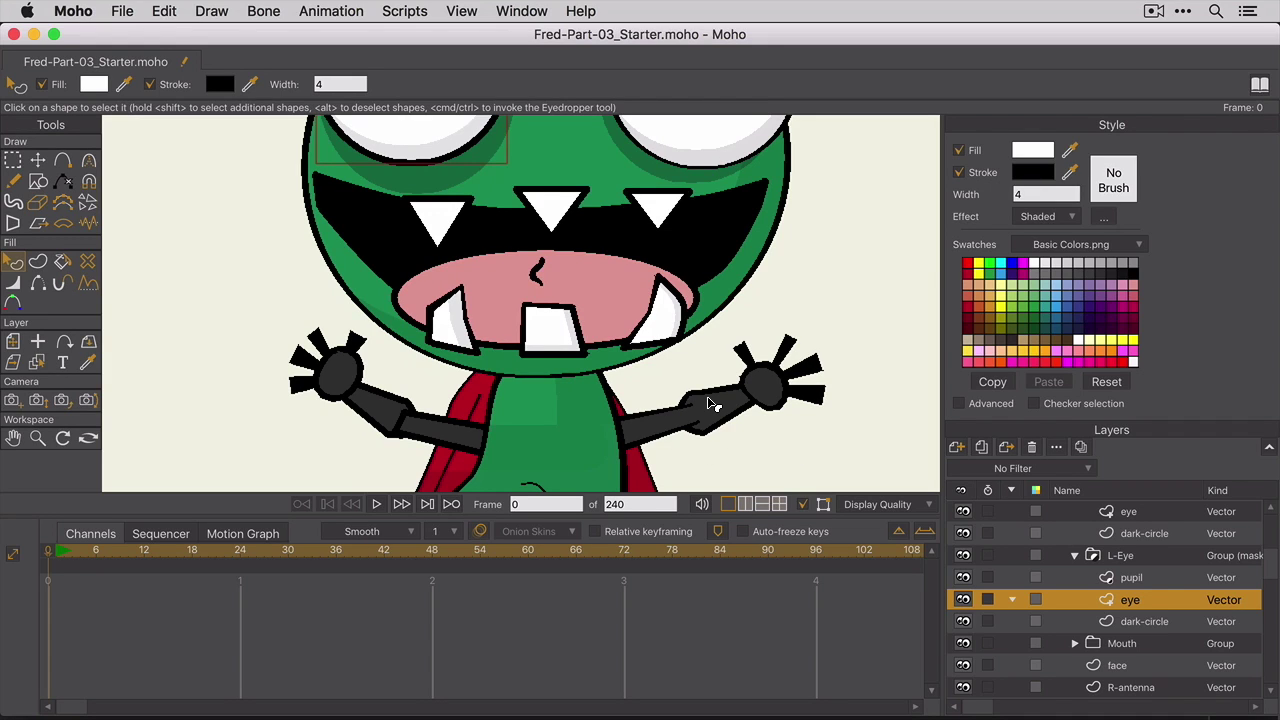
Step: Expand the L-Arm group and select the upper arm layer and its shape
scroll(1062, 627, "down", 1)
scroll(1062, 627, "down", 3)
left_click(1058, 620)
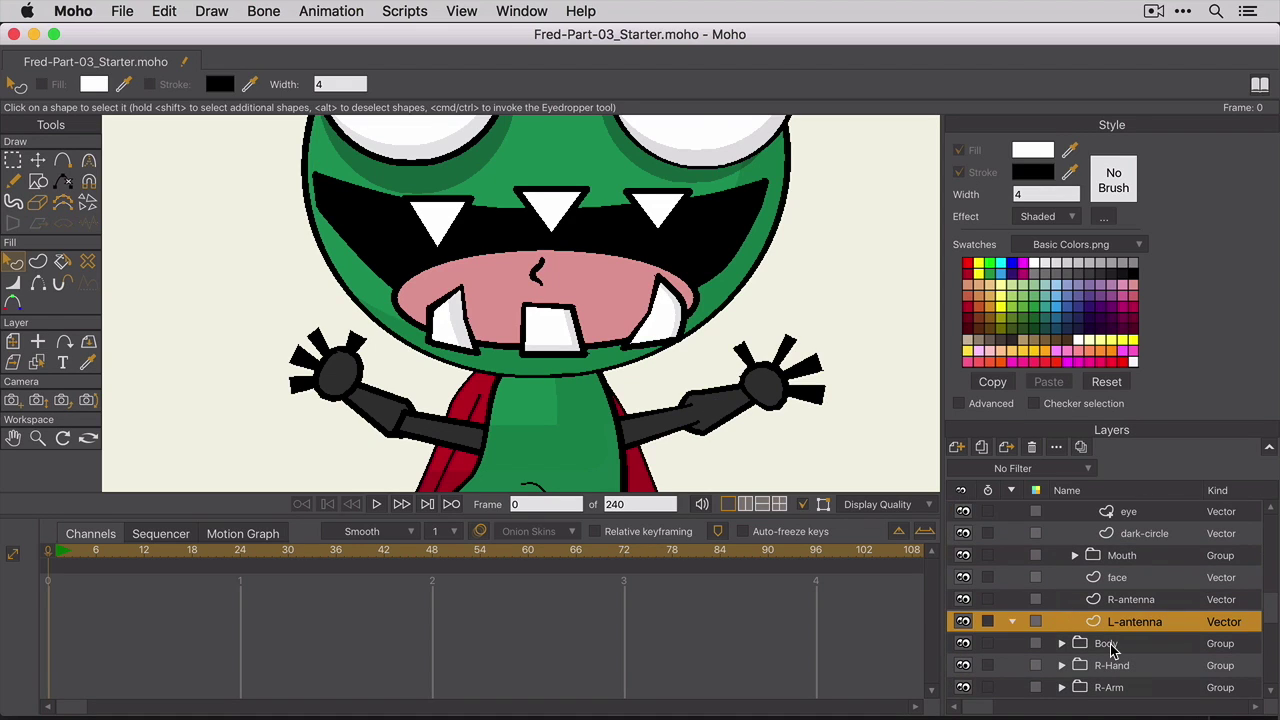
scroll(1056, 618, "down", 5)
left_click(1062, 613)
left_click(1139, 641)
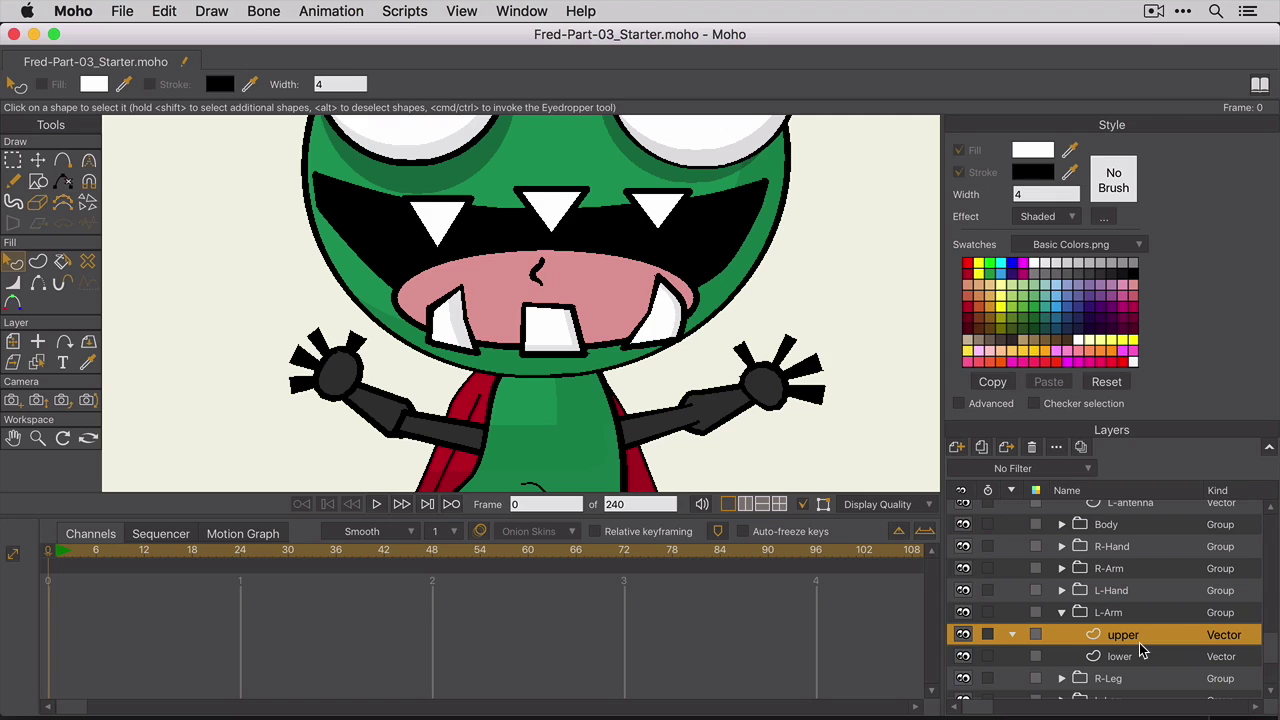
left_click(437, 442)
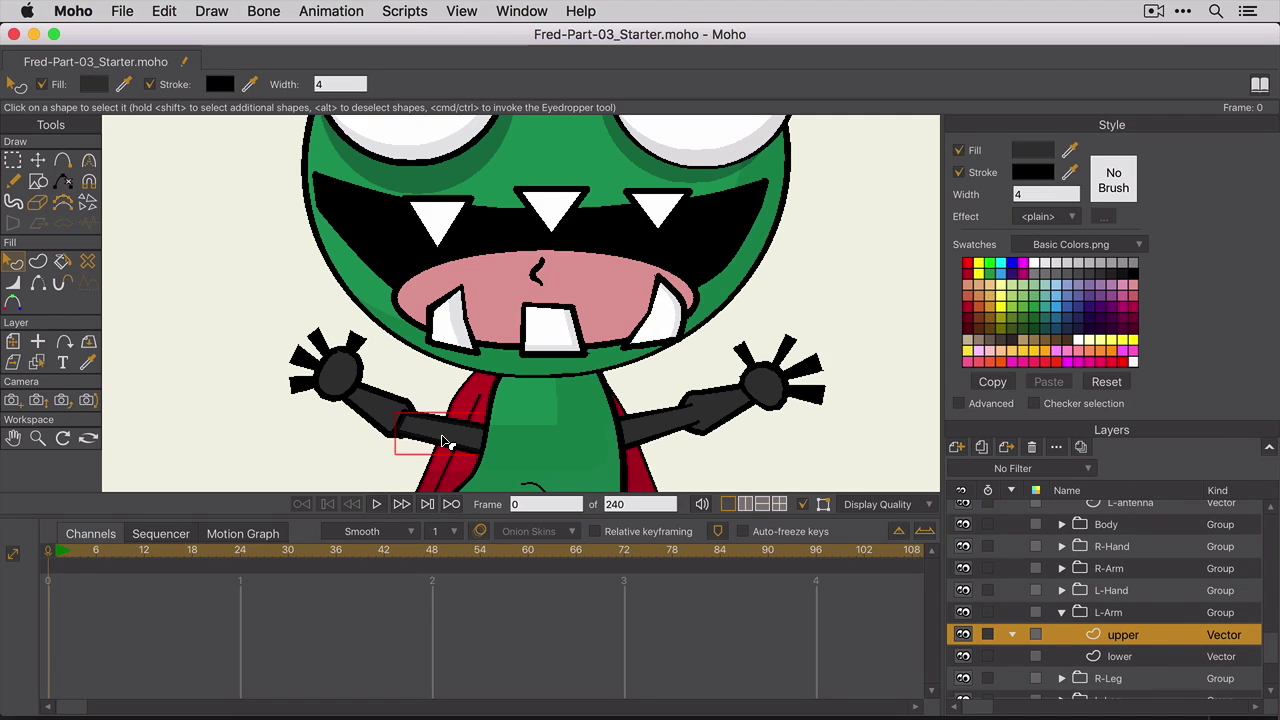
Step: Slightly thin the upper arm's outline, then select its top-left point with Transform Points
left_click(38, 283)
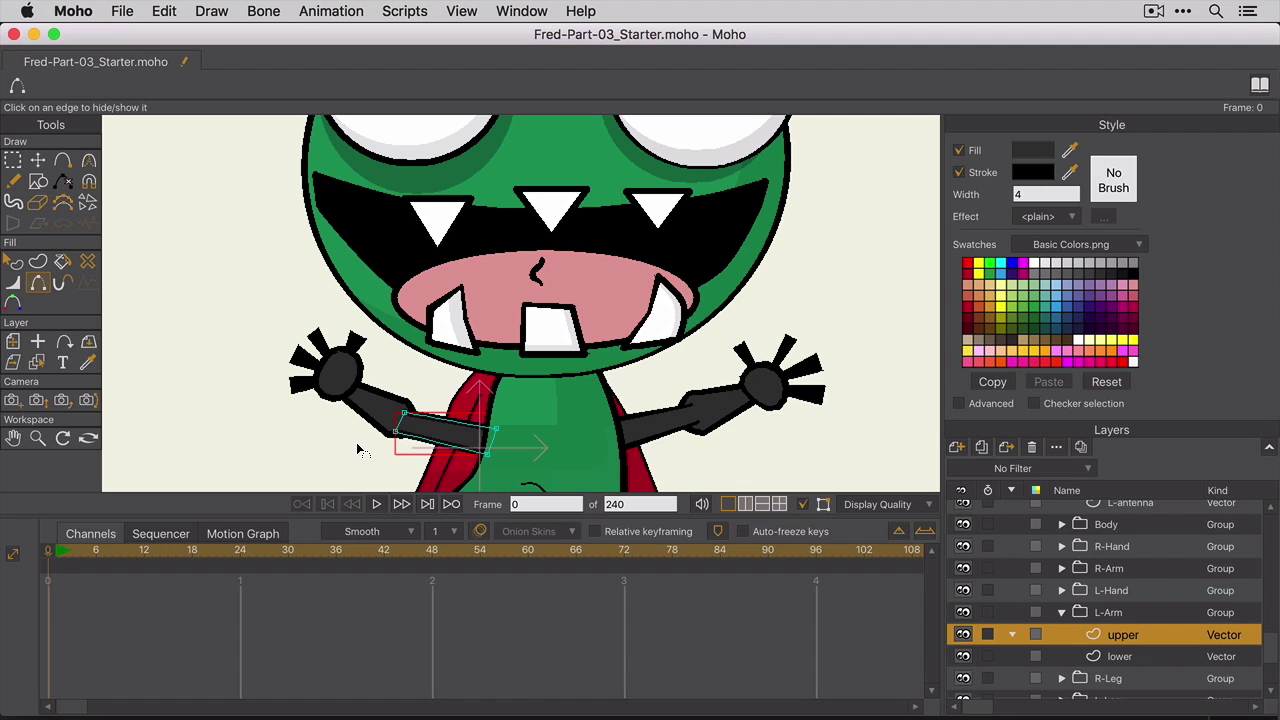
left_click(15, 286)
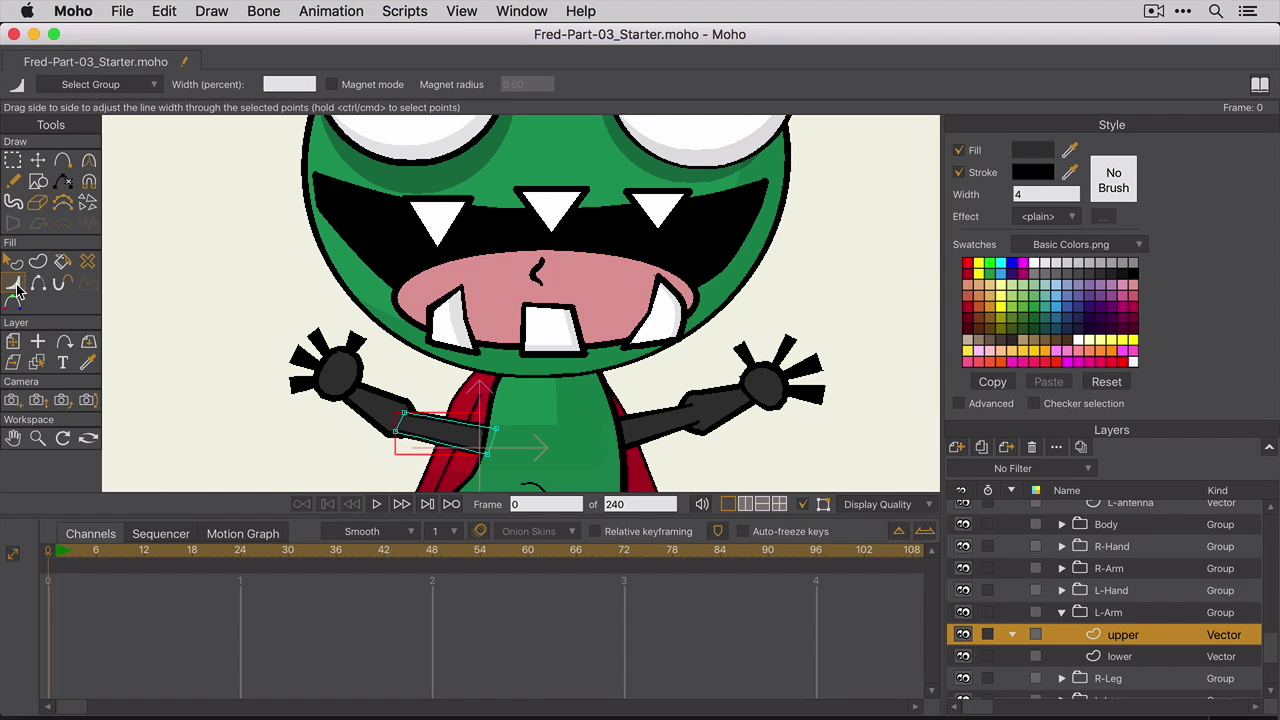
scroll(128, 246, "up", 3)
scroll(251, 348, "down", 5)
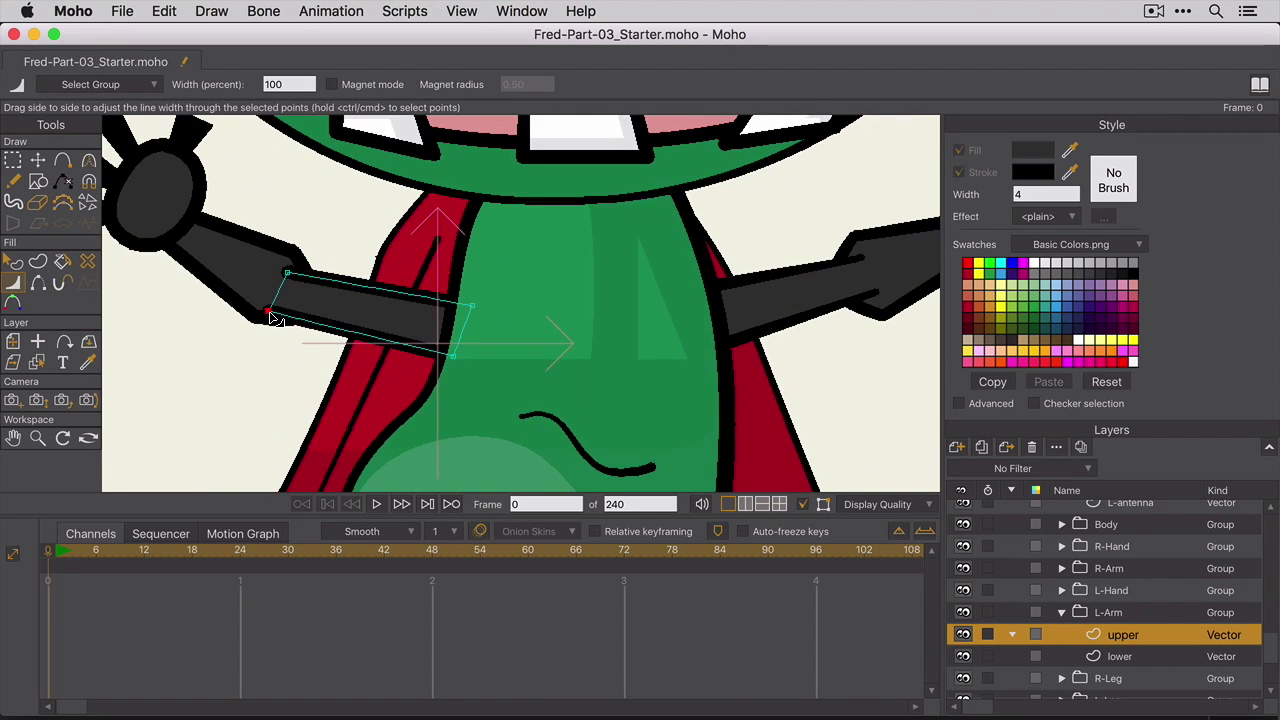
left_click_drag(287, 277, 290, 278)
key("t")
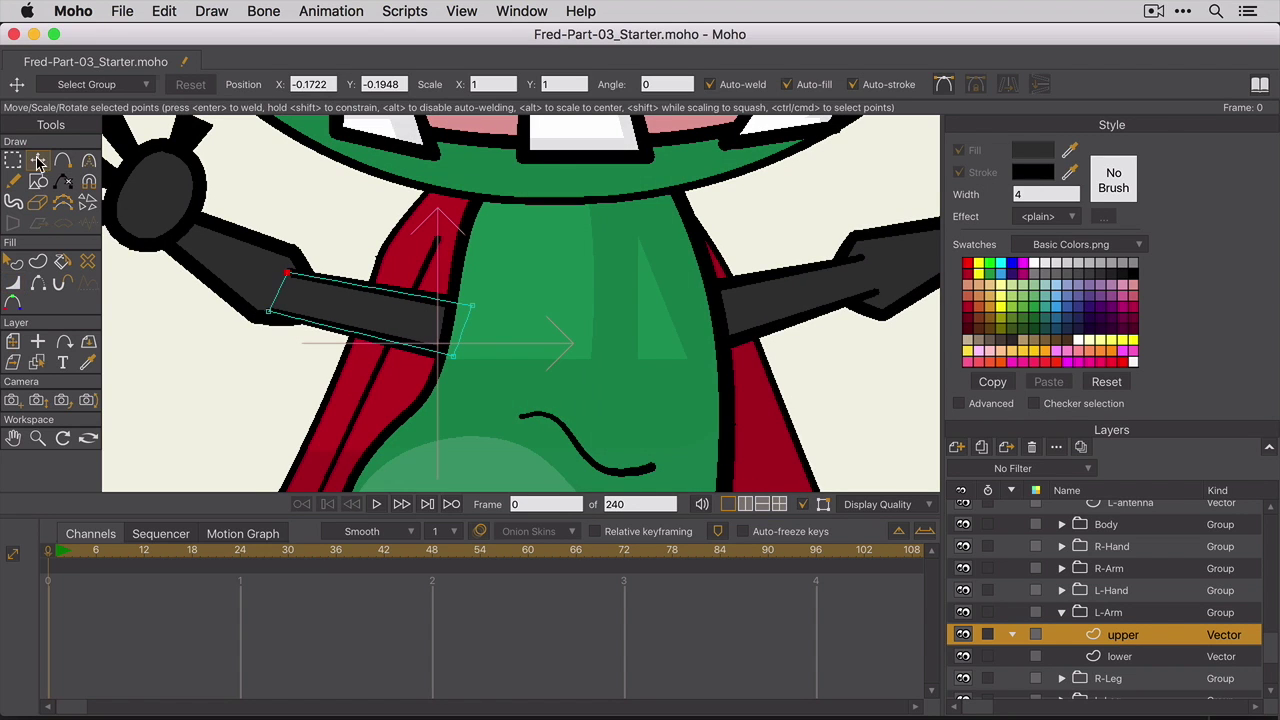
left_click(288, 274)
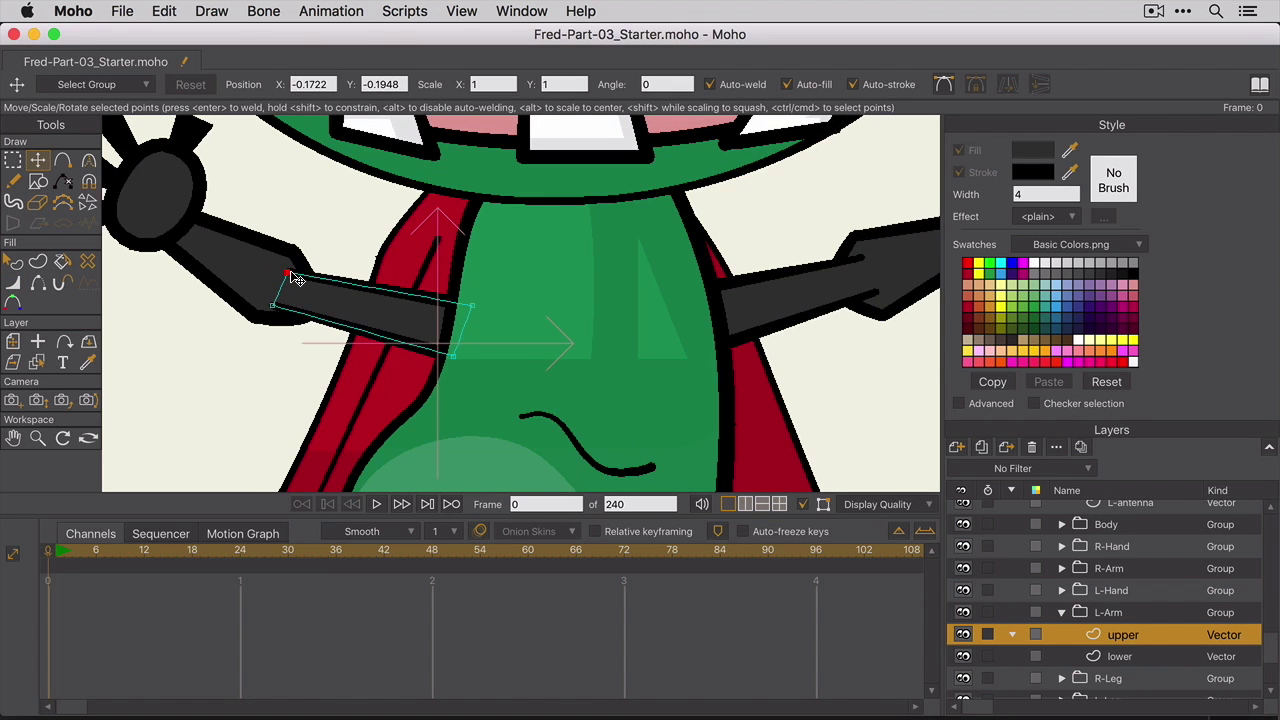
Step: Select the Cape group in the Layers panel
scroll(560, 363, "down", 5)
scroll(1200, 625, "down", 2)
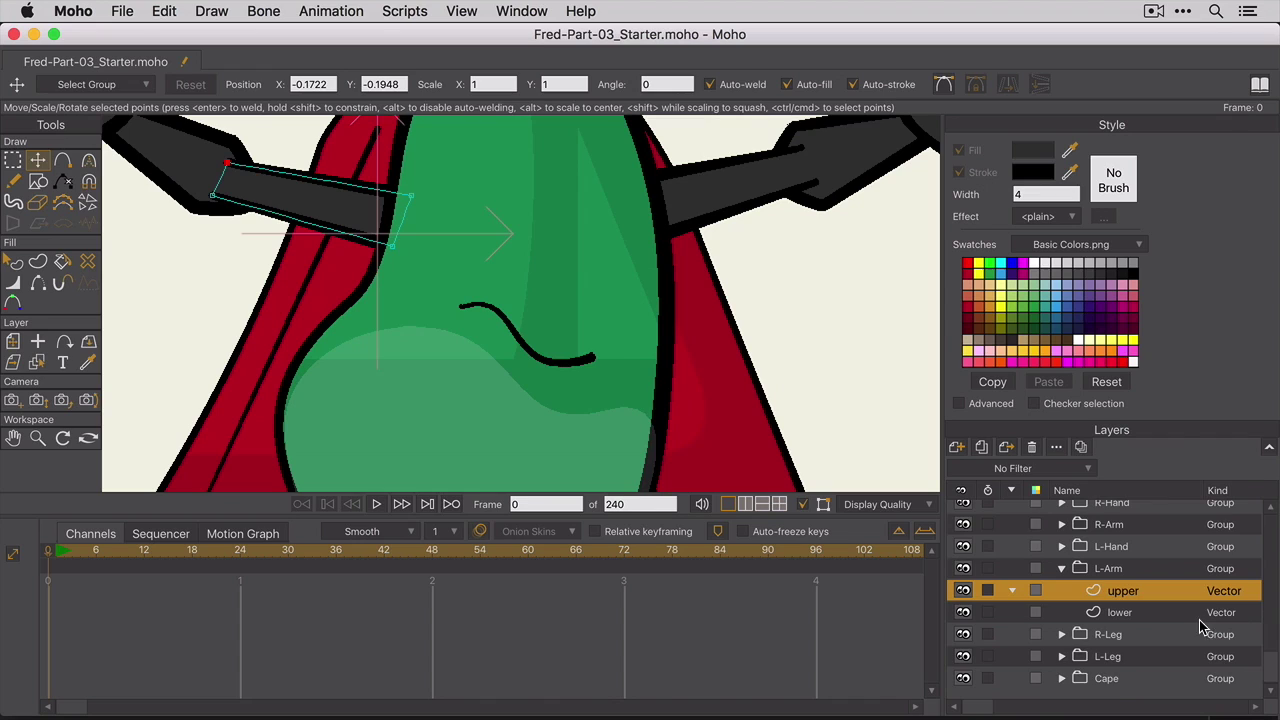
left_click(1190, 638)
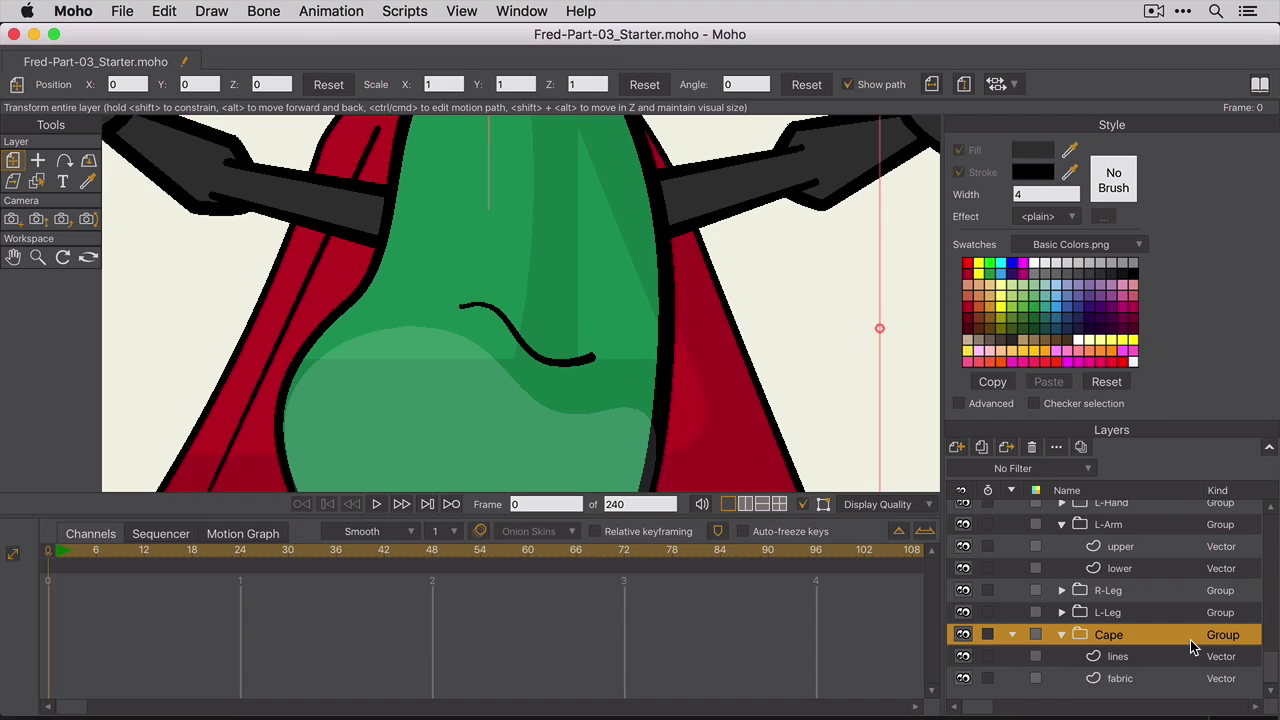
Step: Fit the whole character in view and select the cape's lines layer
key("super+bracketright")
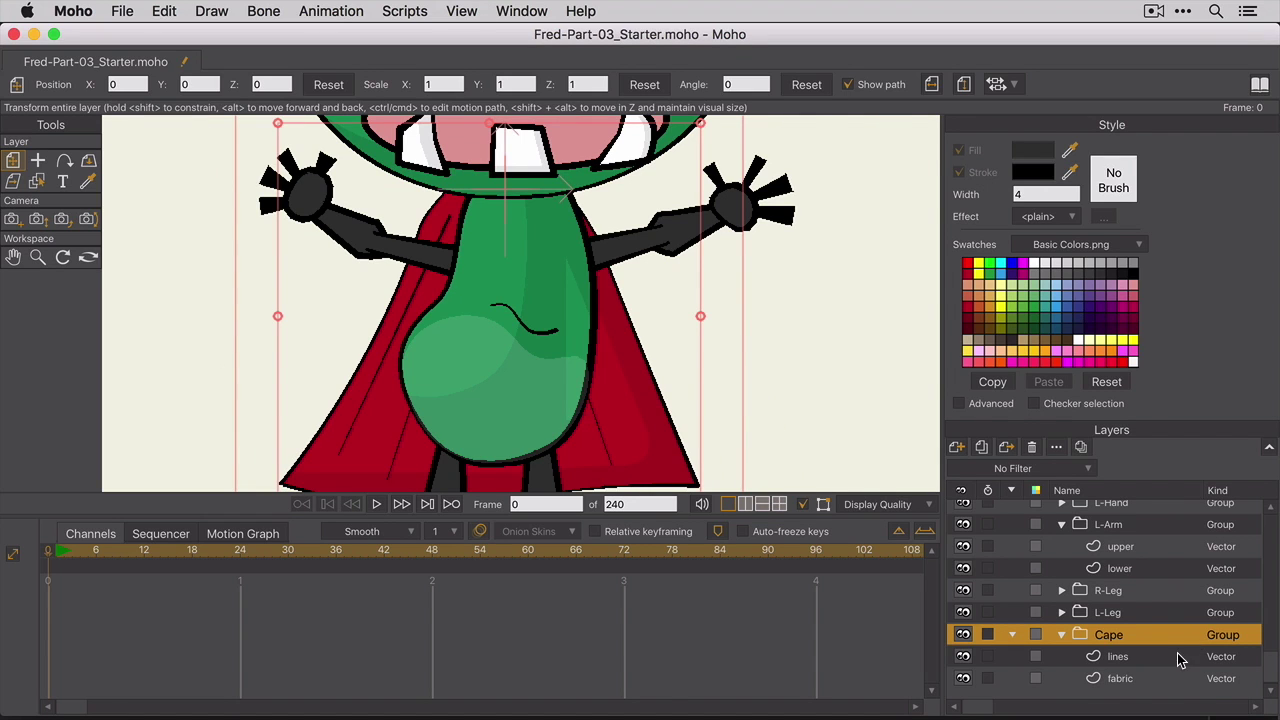
left_click(1178, 659)
Step: Draw a new cape line from the top to the lower right corner and make it a stroke shape
left_click(62, 161)
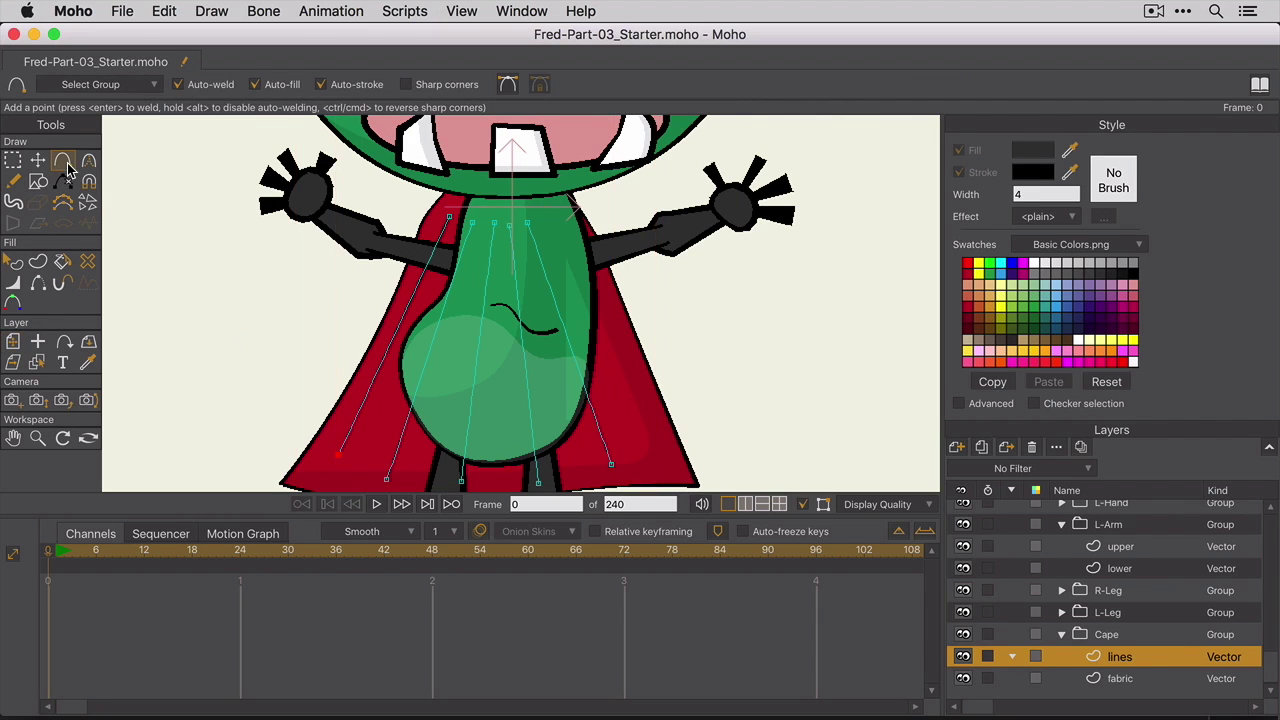
left_click_drag(560, 220, 665, 472)
left_click(37, 263)
left_click(609, 336)
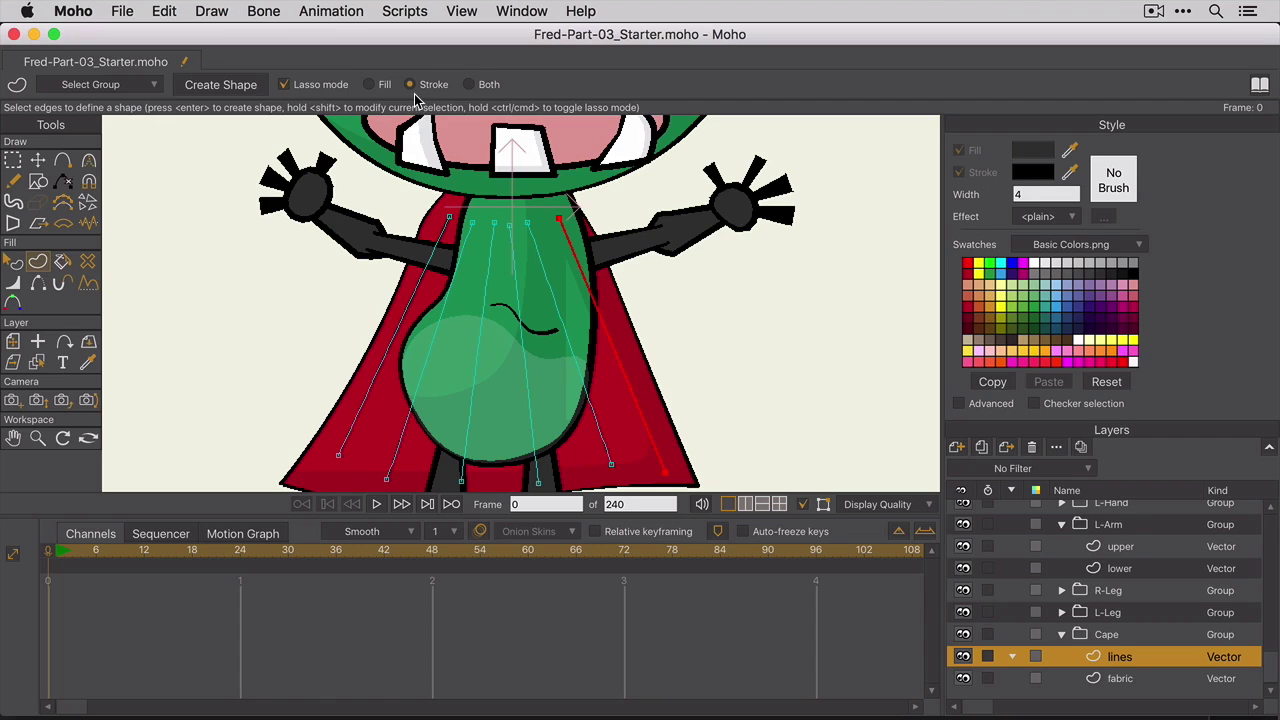
left_click(230, 85)
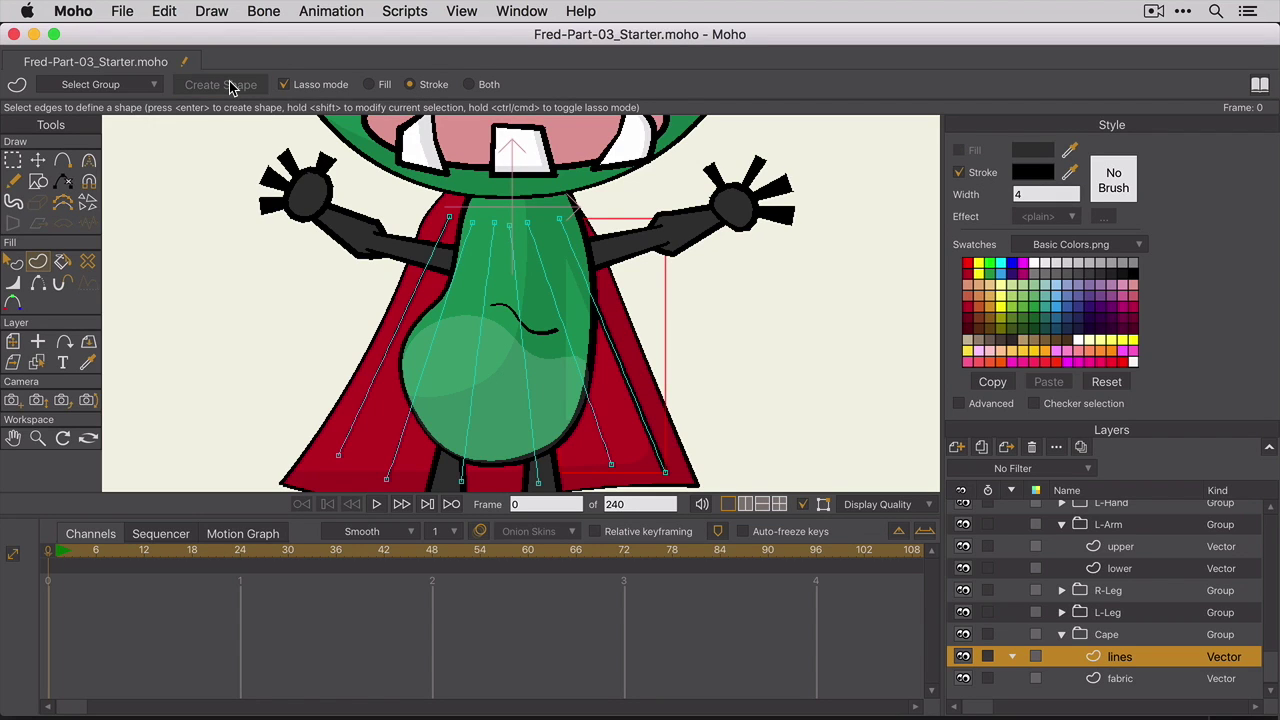
Step: Taper the new cape line's lower end to about 32% width
left_click(13, 285)
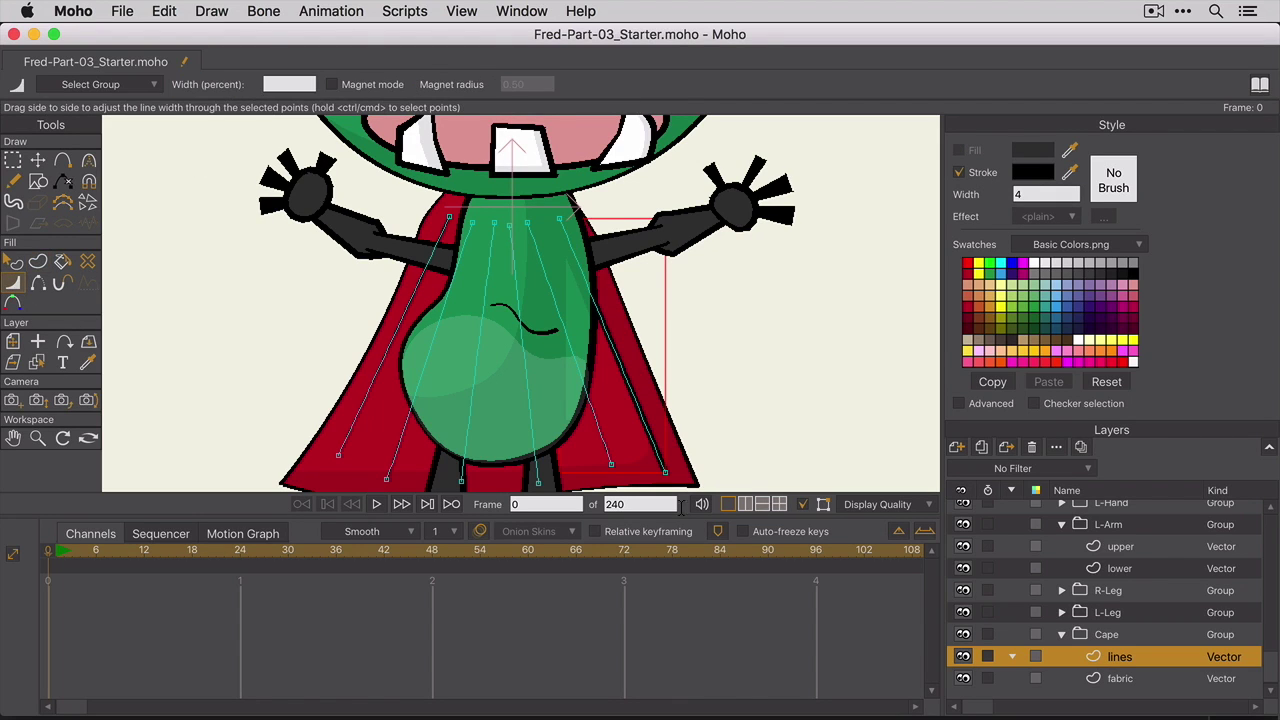
left_click_drag(670, 476, 648, 480)
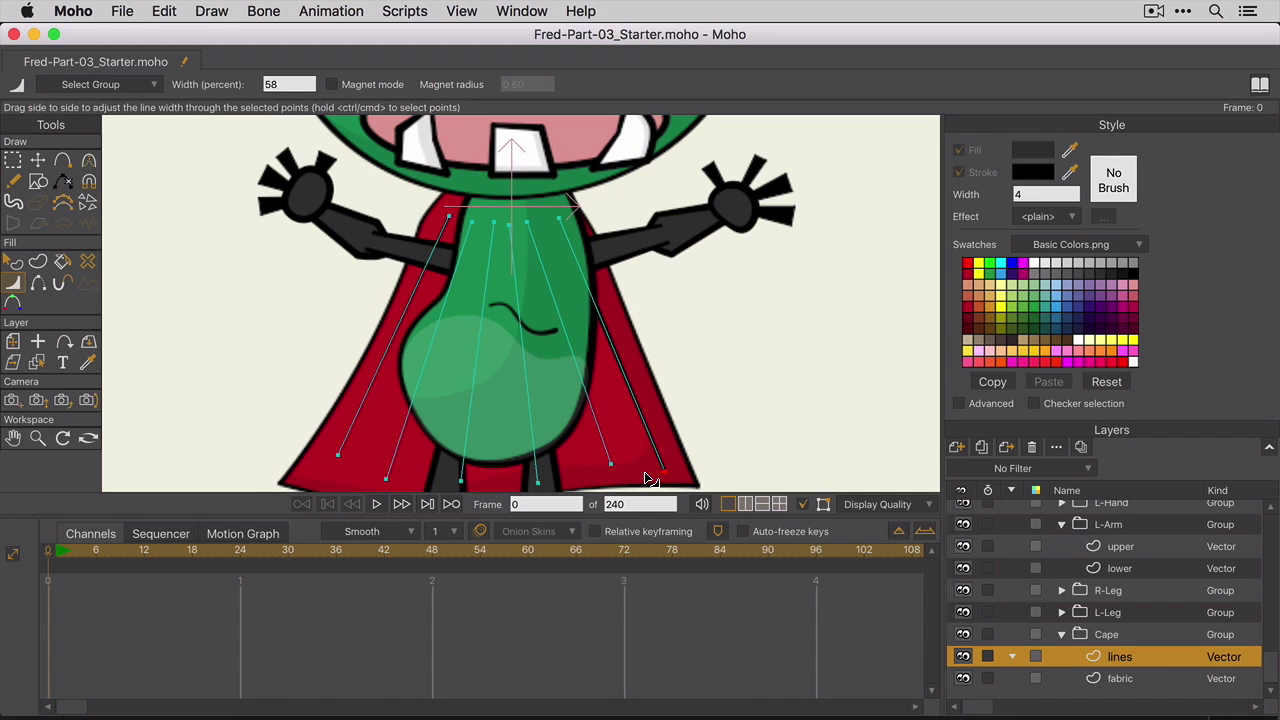
scroll(648, 480, "up", 5)
scroll(644, 471, "down", 5)
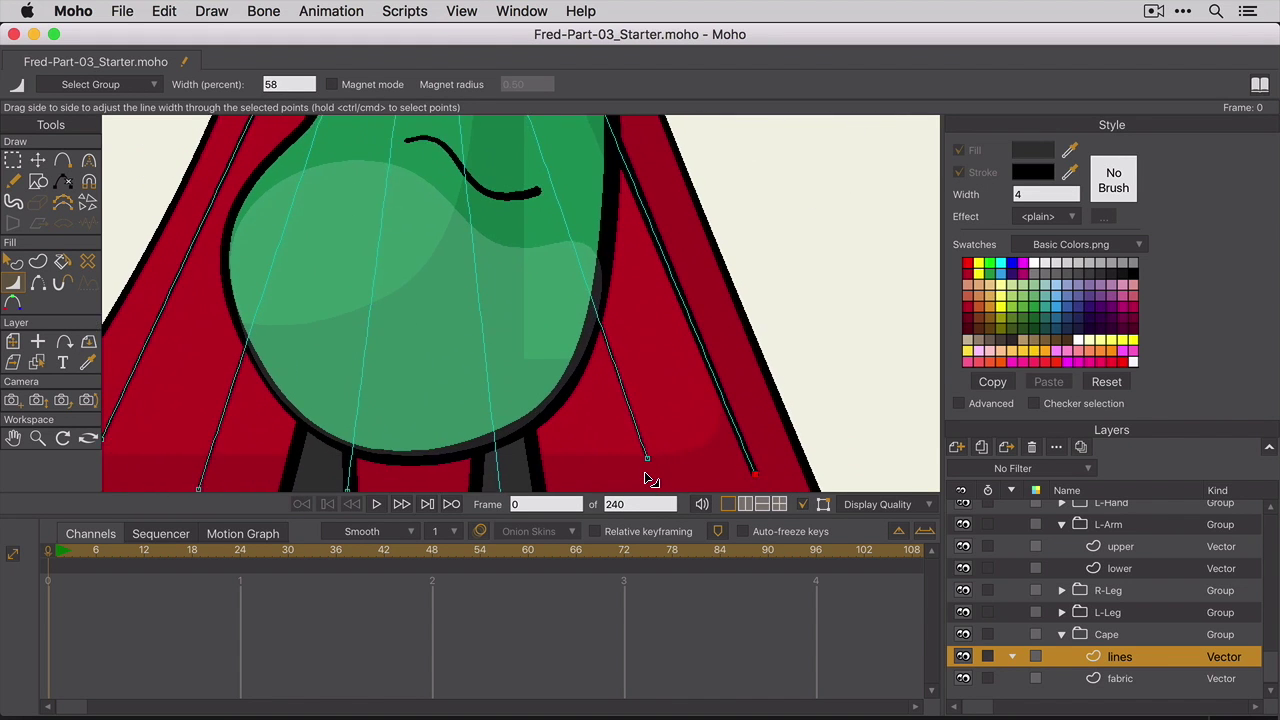
left_click_drag(716, 410, 701, 407)
scroll(707, 414, "down", 5)
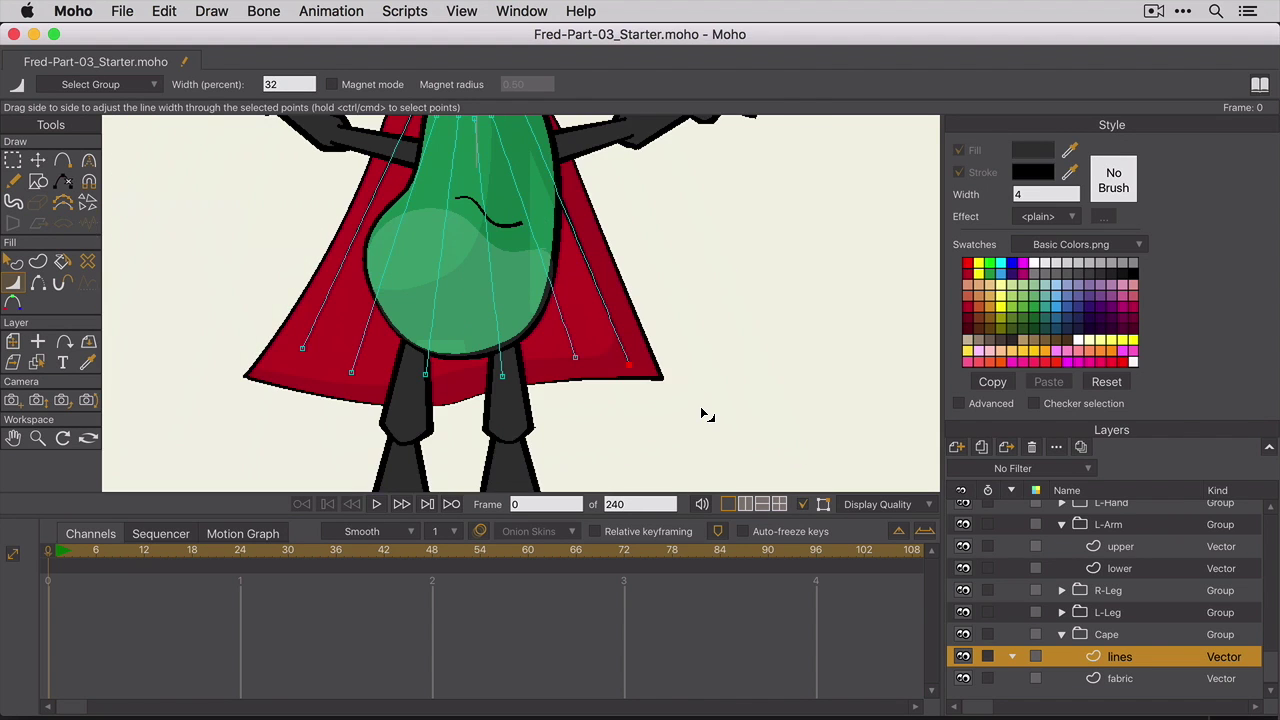
scroll(705, 414, "up", 5)
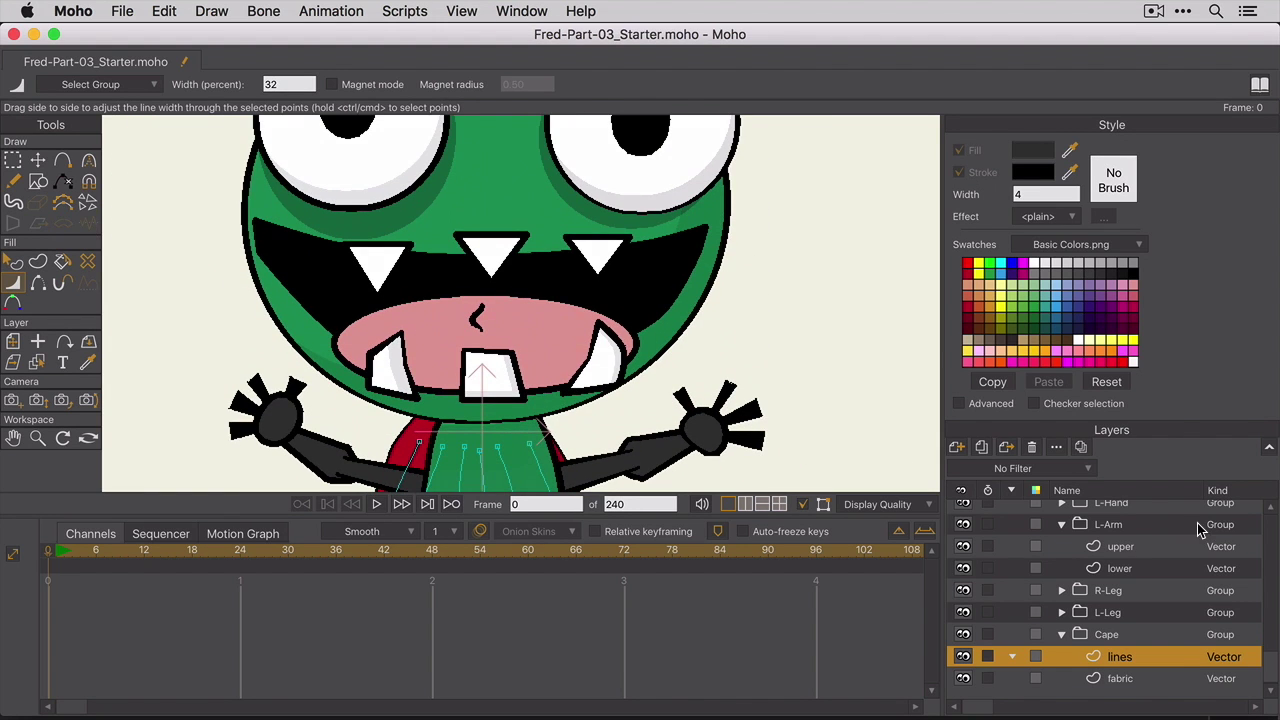
Step: Set the Mouth group's masking to Hide all
scroll(1164, 624, "up", 10)
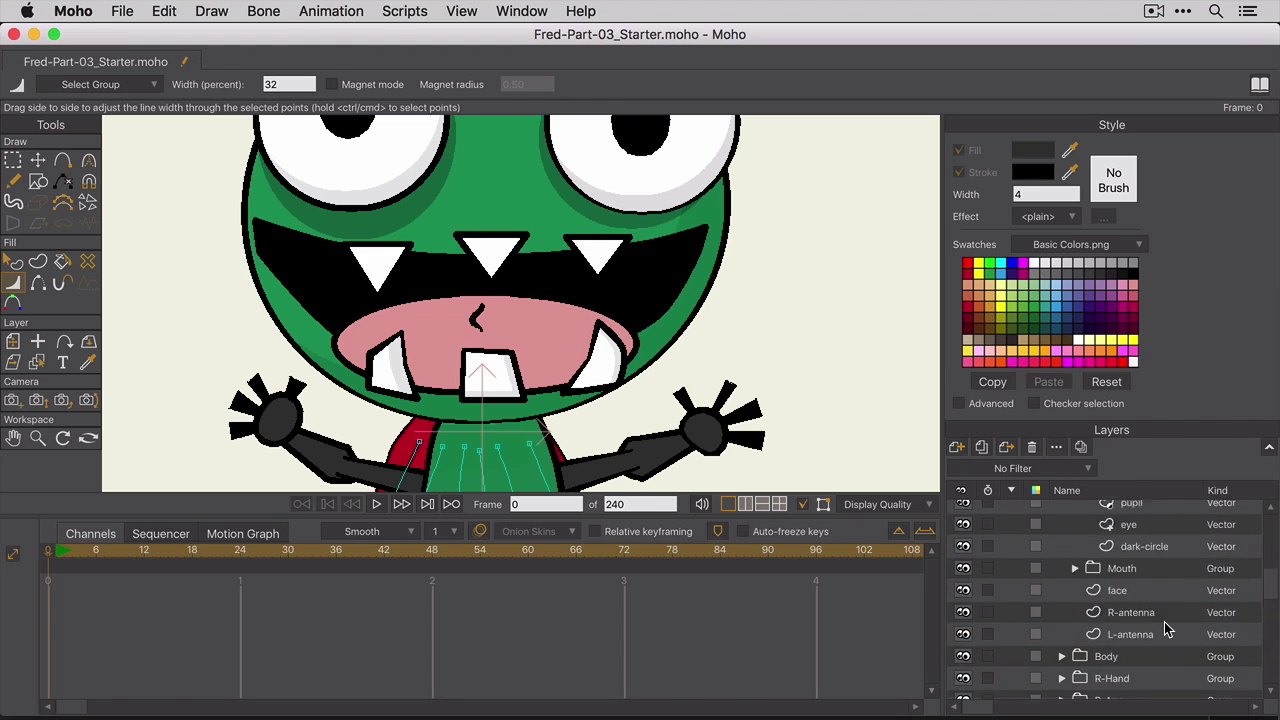
double_click(1156, 637)
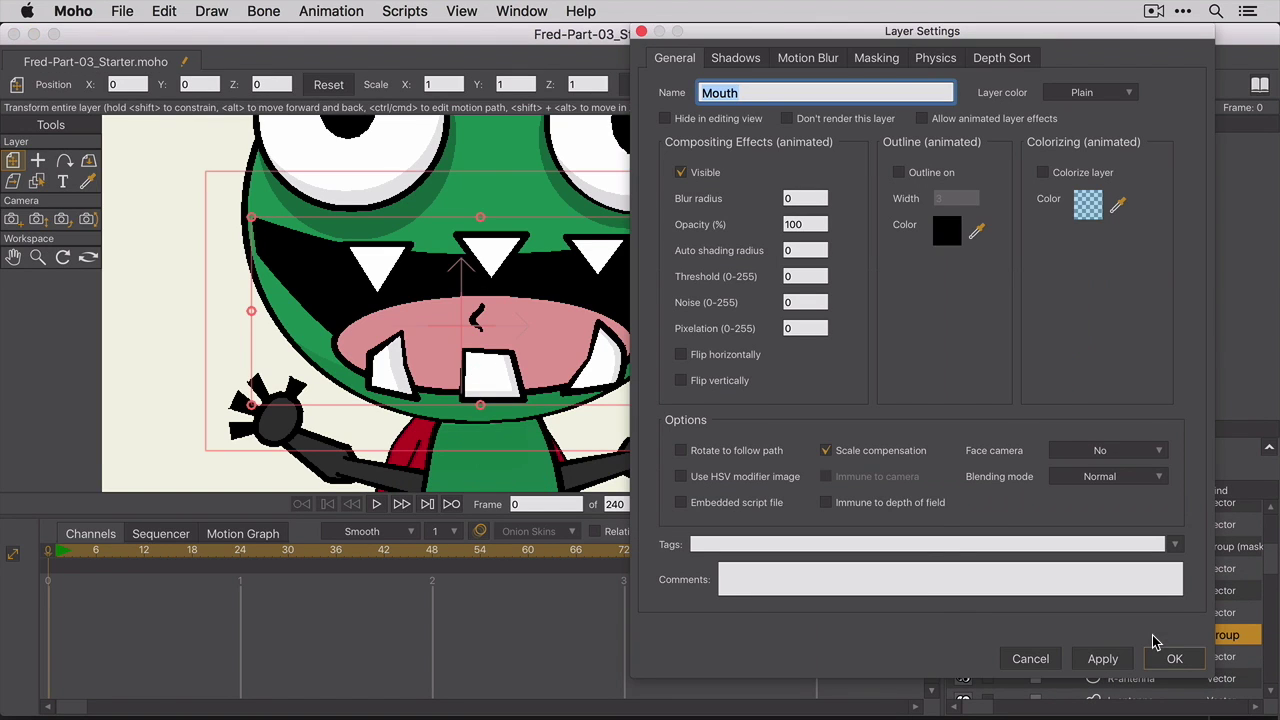
left_click(887, 58)
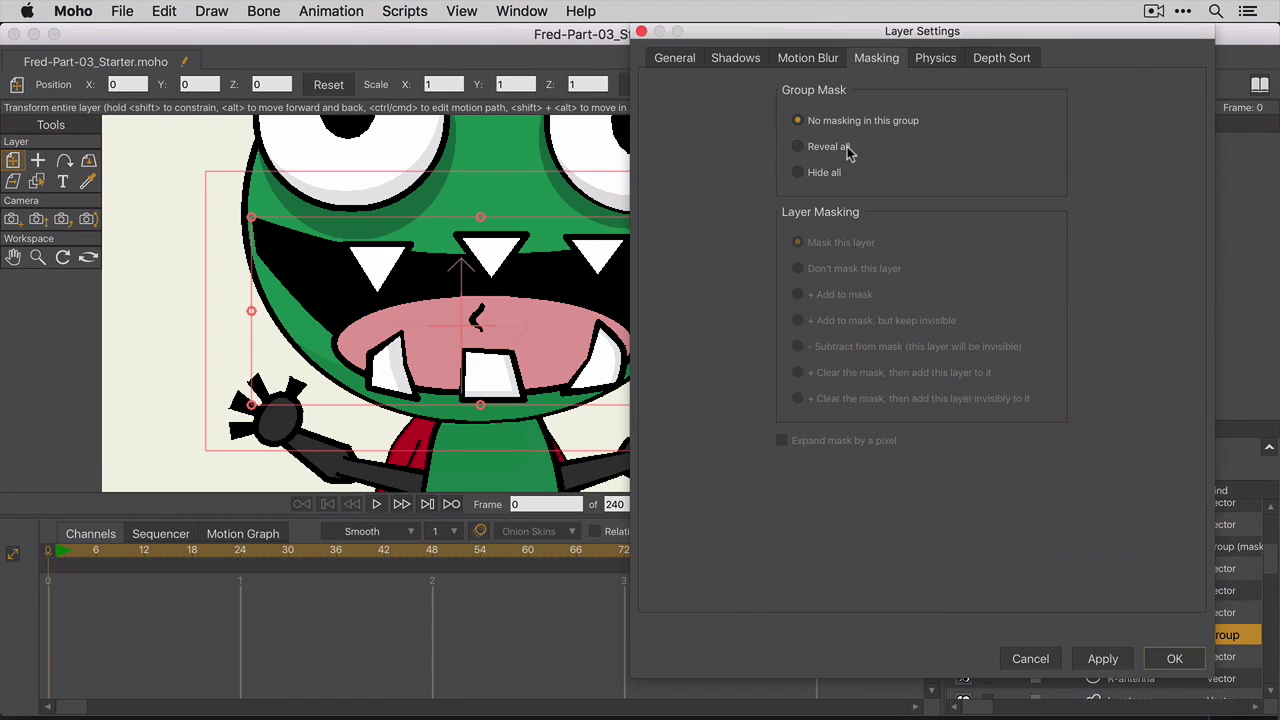
left_click(822, 172)
left_click(1190, 661)
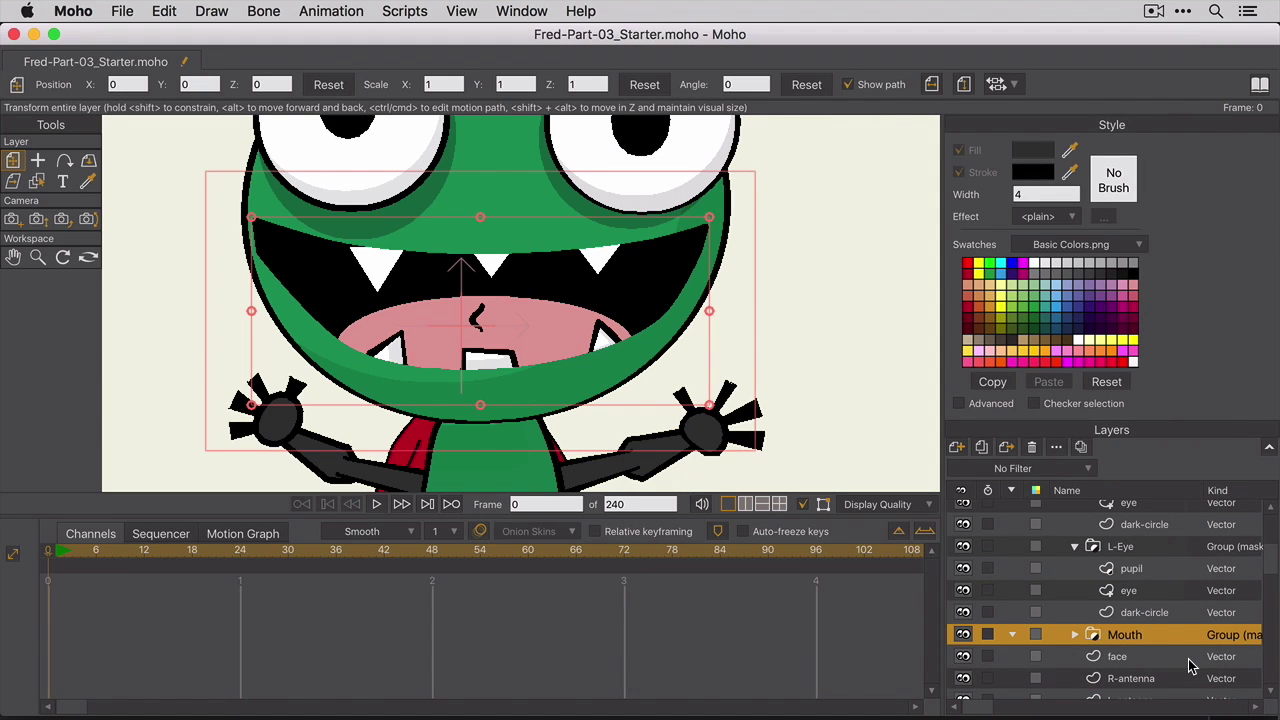
Step: Set the mouth layer's masking to Add to mask with Exclude strokes enabled
left_click(1075, 635)
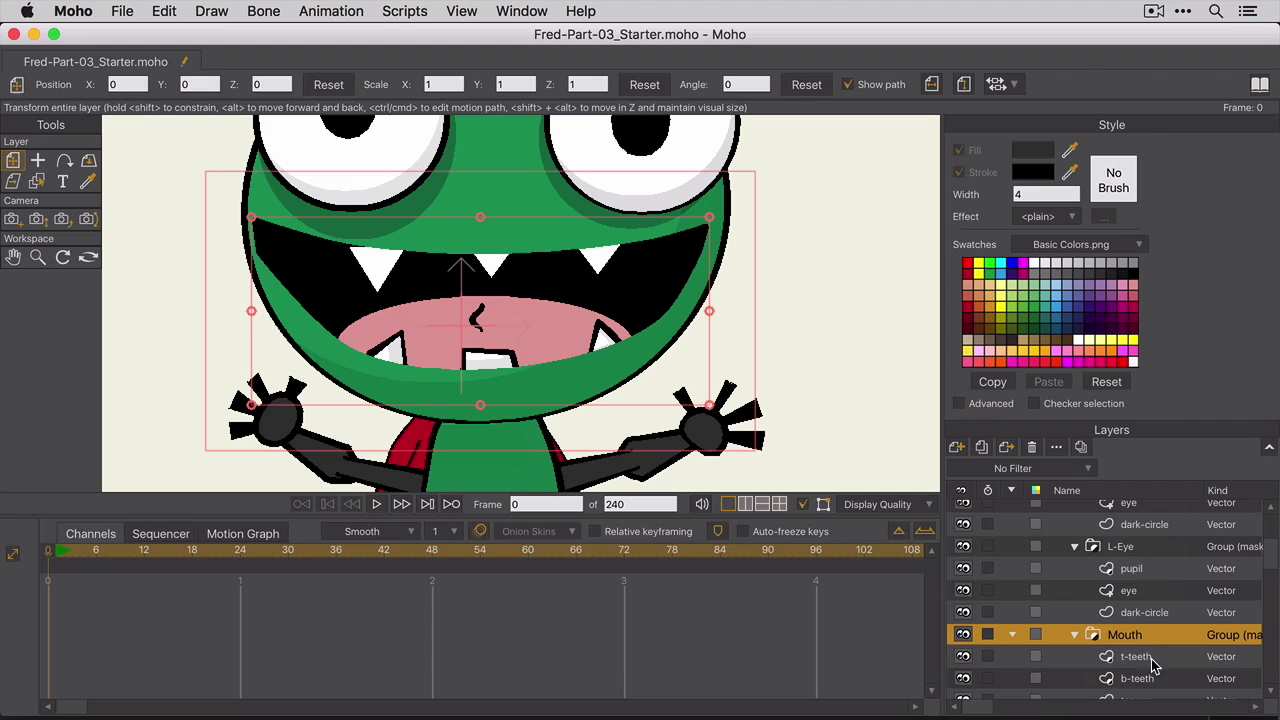
scroll(1170, 672, "down", 2)
scroll(1168, 670, "down", 1)
left_click(1170, 660)
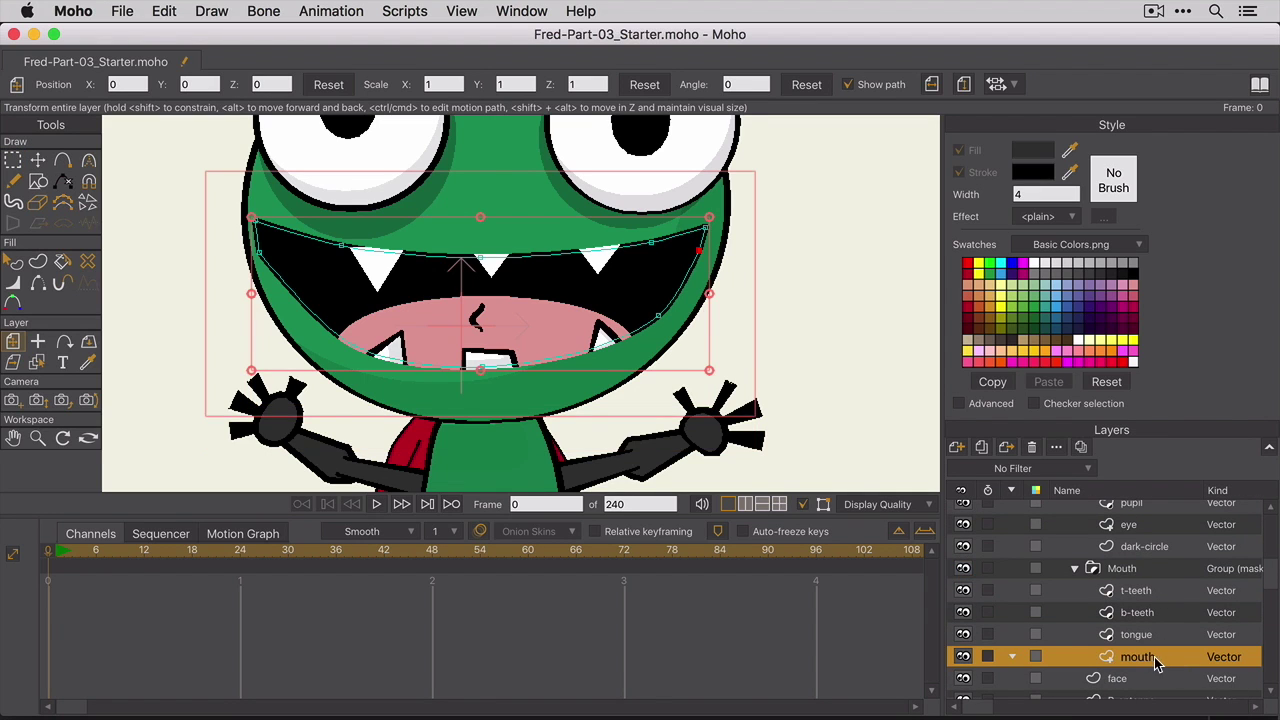
double_click(1170, 660)
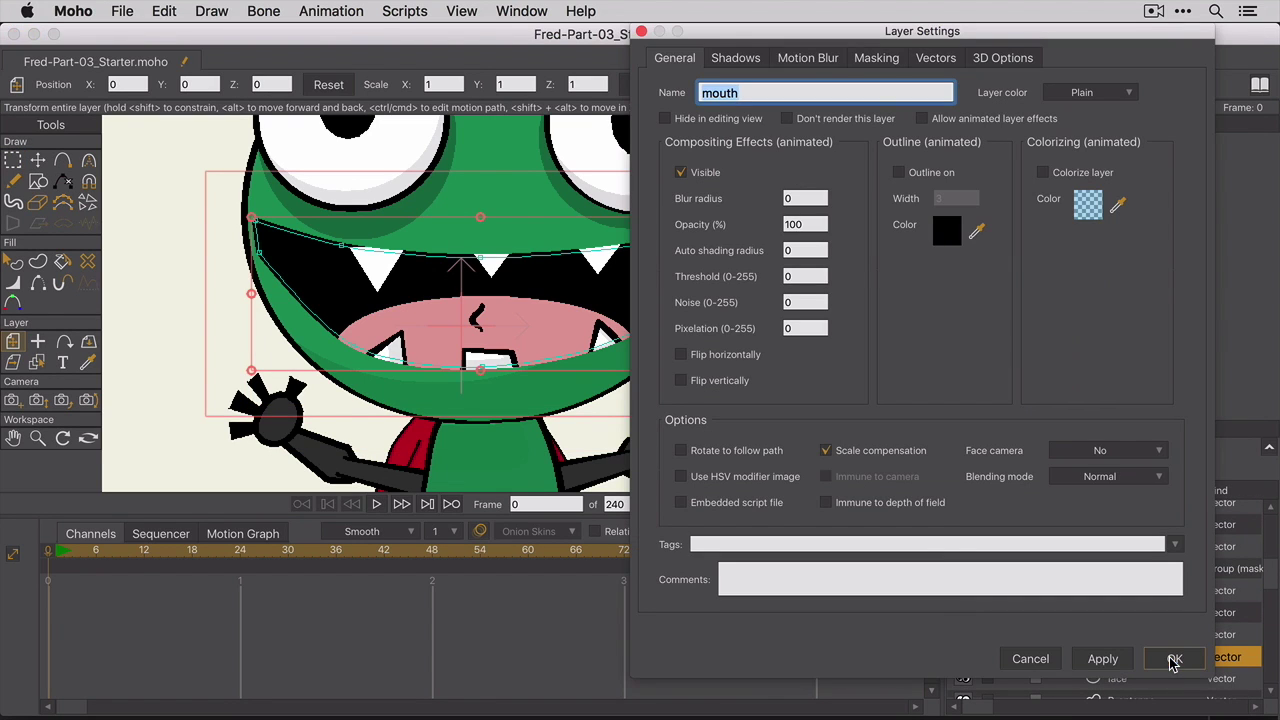
left_click(878, 62)
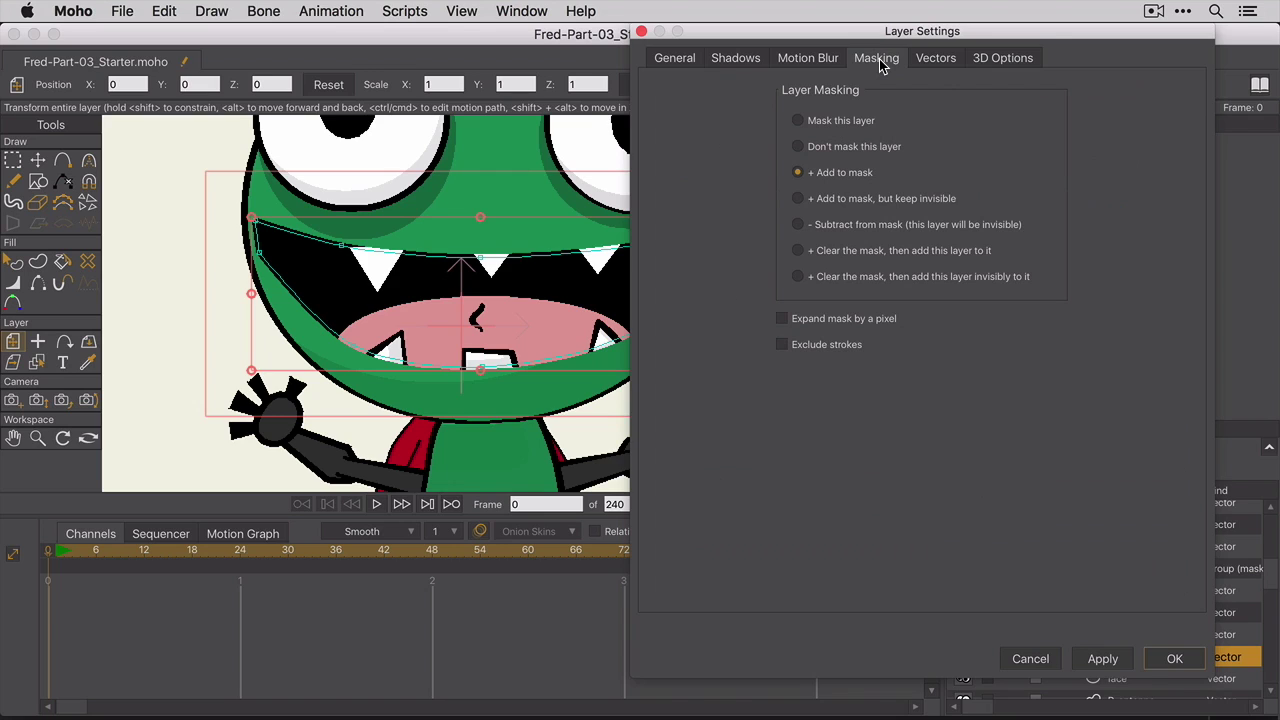
left_click(782, 346)
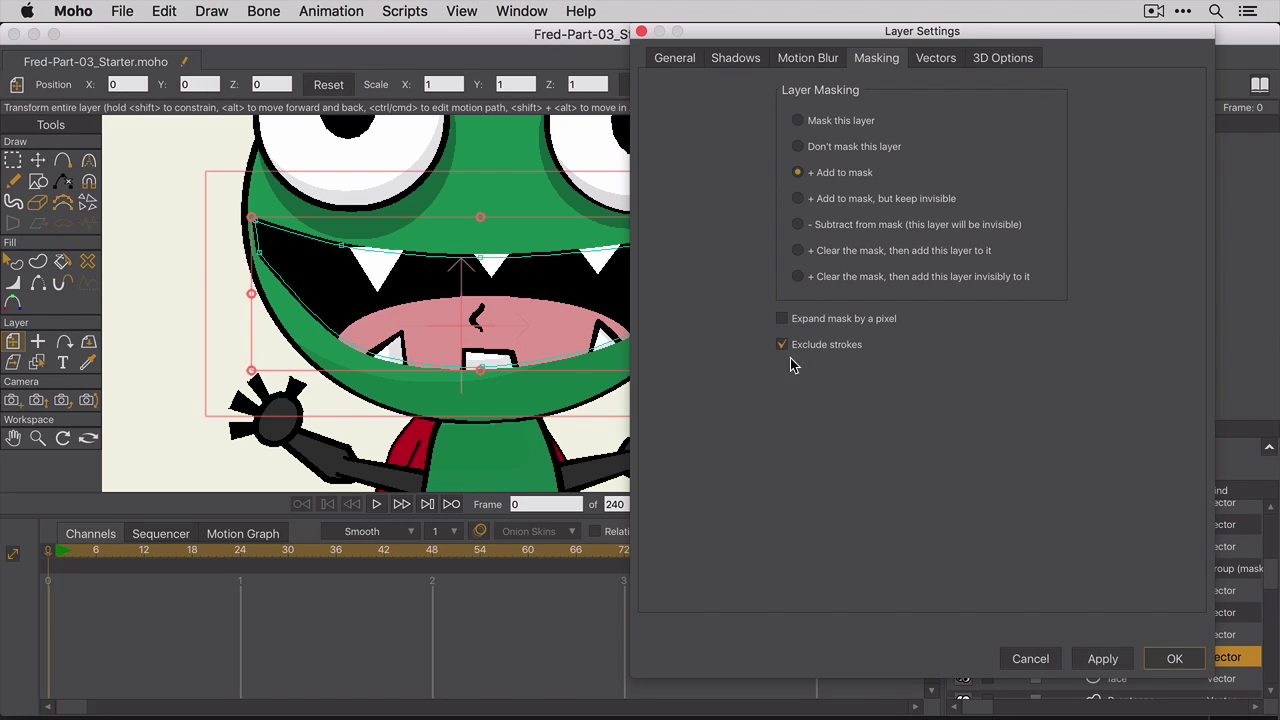
left_click(1177, 658)
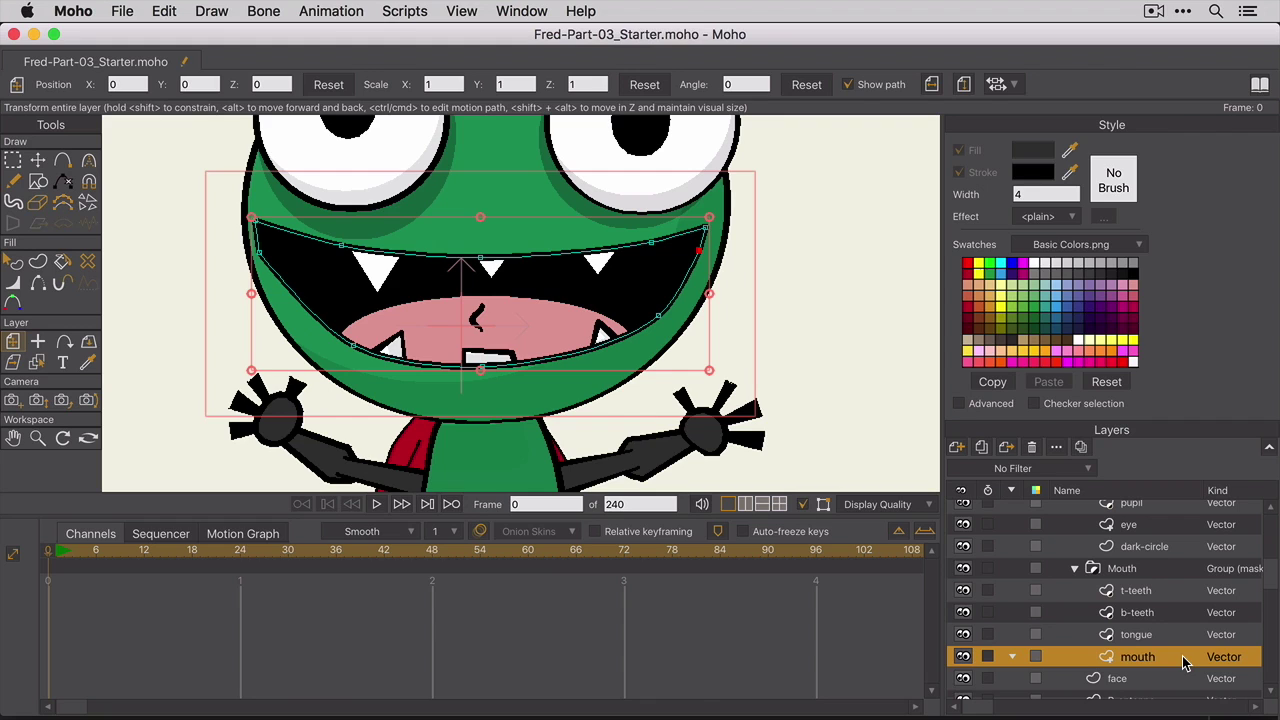
Step: Select the b-teeth layer and nudge it slightly up and to the left
left_click(1168, 613)
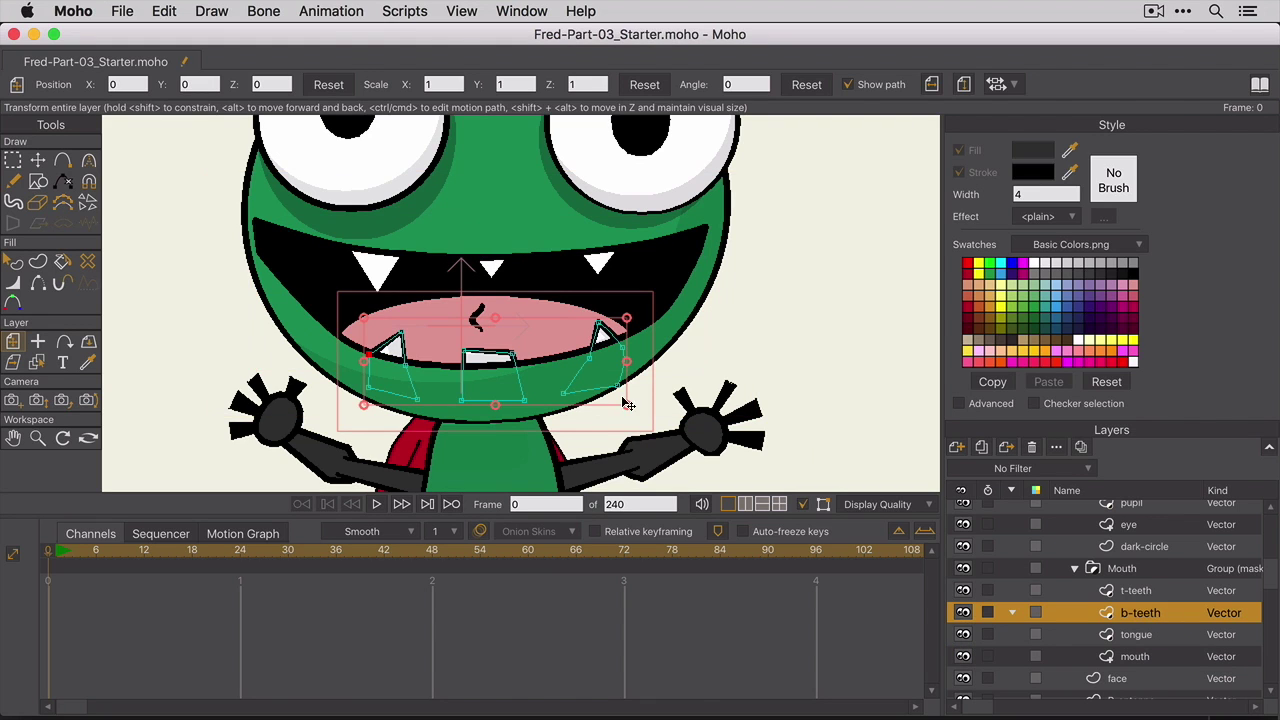
mouse_move(472, 358)
left_mouse_down()
mouse_move(486, 351)
mouse_move(477, 357)
left_mouse_up()
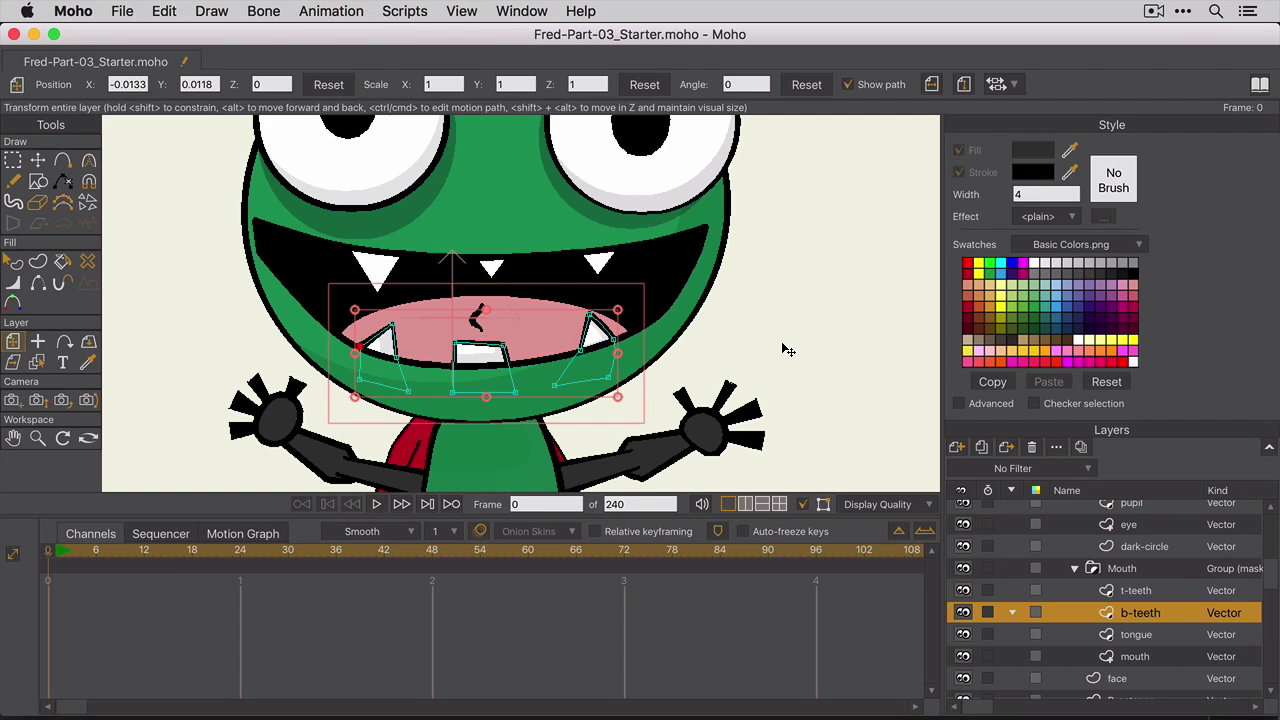
Step: Shift the middle bottom tooth to the left with Transform Points
key("t")
scroll(788, 350, "up", 3)
left_click_drag(462, 402, 357, 400)
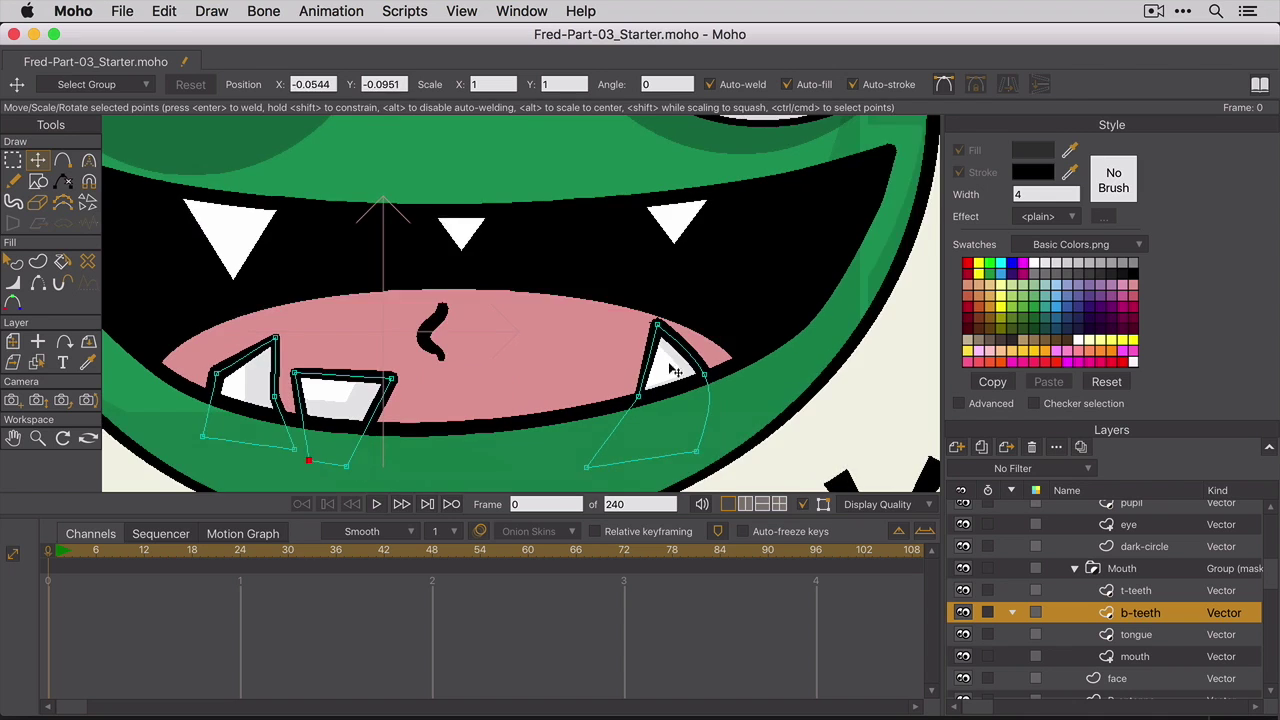
Step: Give the tongue shape a Shaded effect
left_click(1139, 634)
key("q")
left_click(500, 330)
left_click(1048, 216)
left_click(1014, 260)
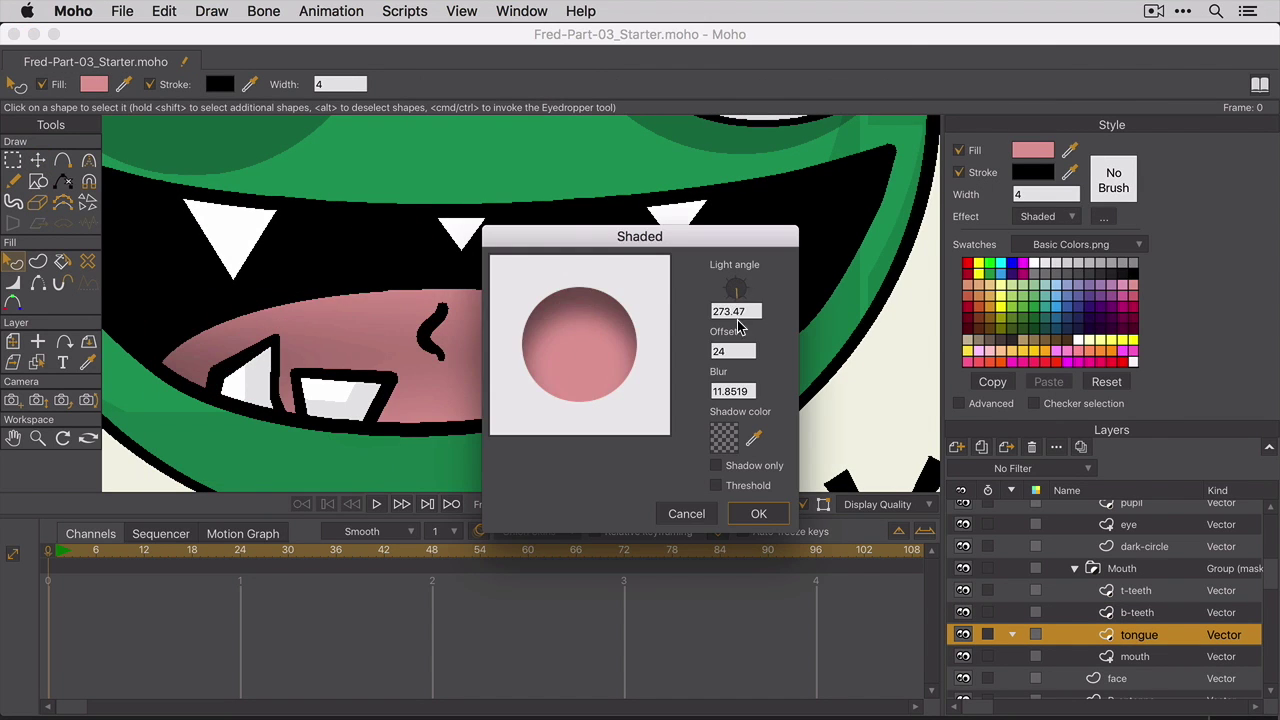
left_click(757, 514)
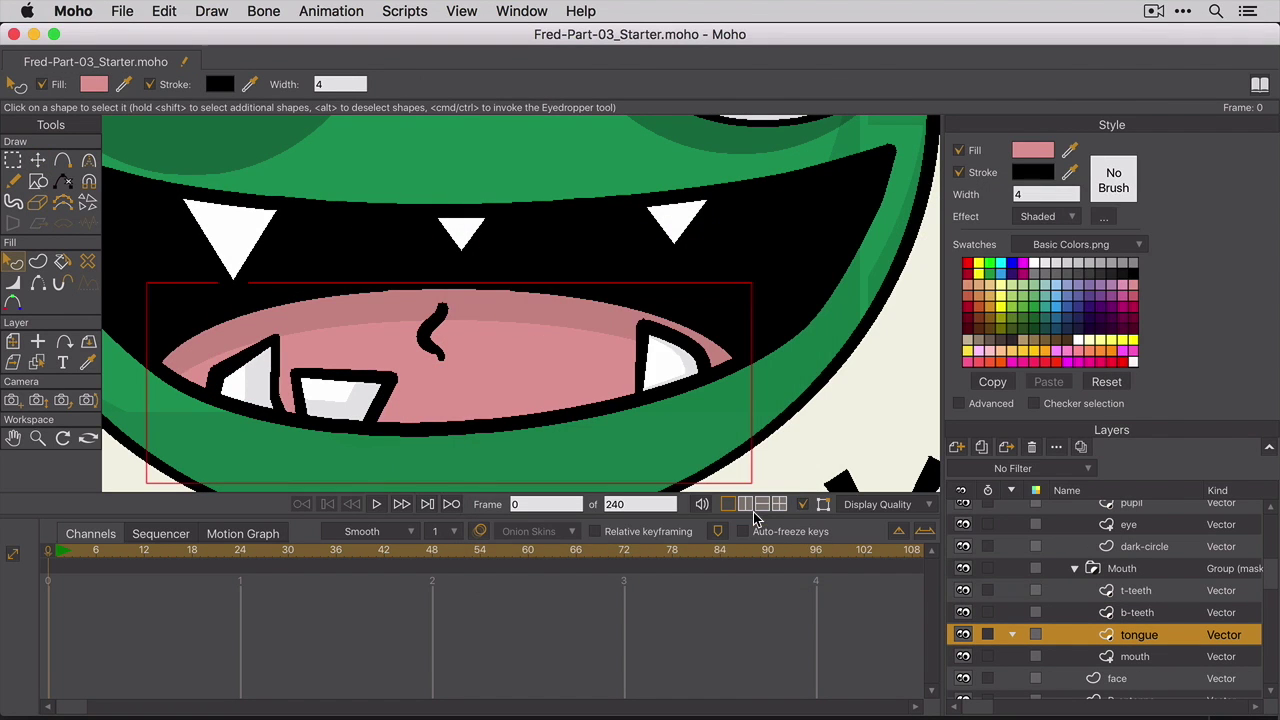
Step: Apply a Shaded effect to the left top tooth and rotate its light angle
left_click(1106, 590)
left_click(230, 228)
left_click(1048, 216)
left_click(1014, 260)
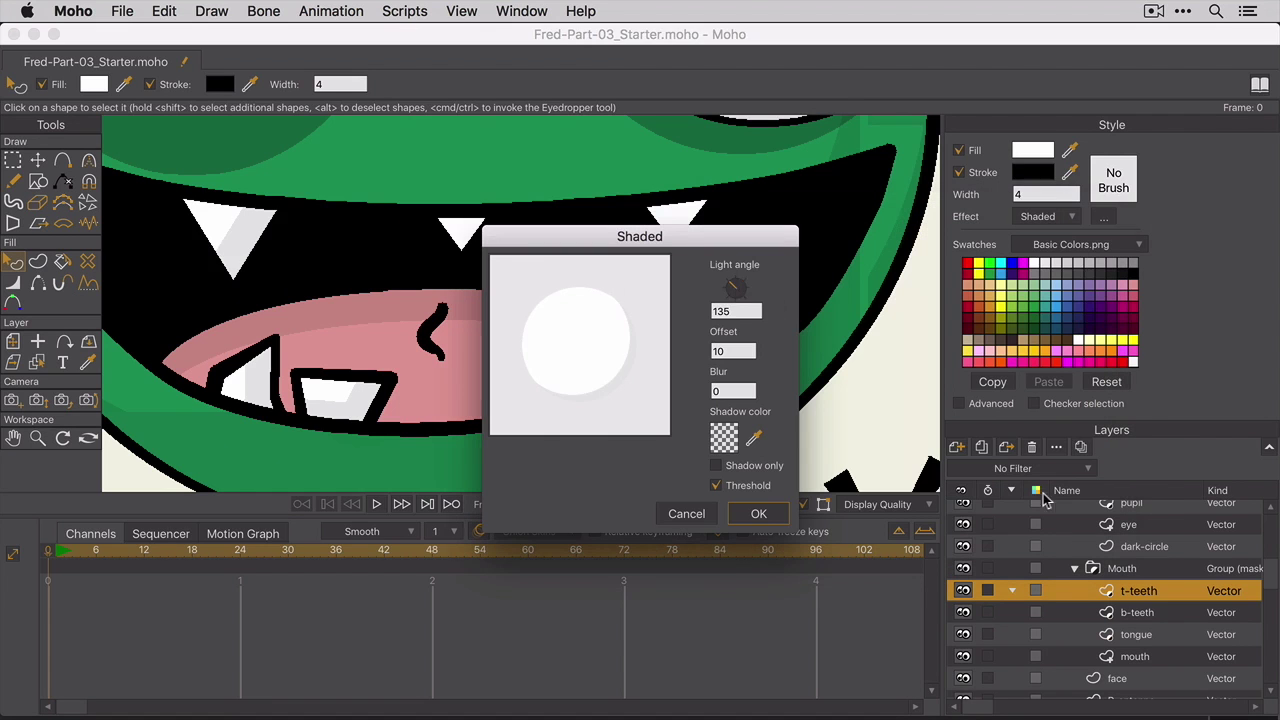
left_click_drag(733, 287, 660, 309)
key("Return")
Step: Apply Shaded effects to the middle and right top teeth
left_click(460, 225)
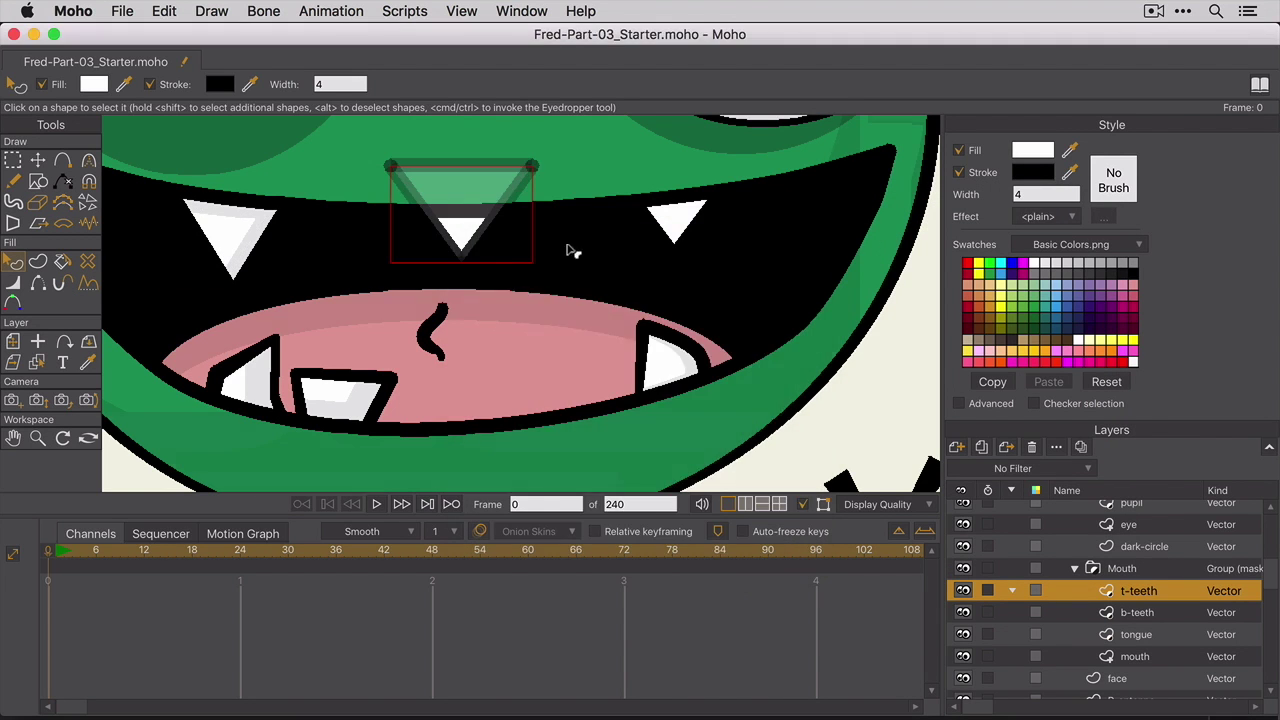
left_click(1048, 216)
left_click(1014, 260)
left_click(734, 434)
key("Return")
key("Return")
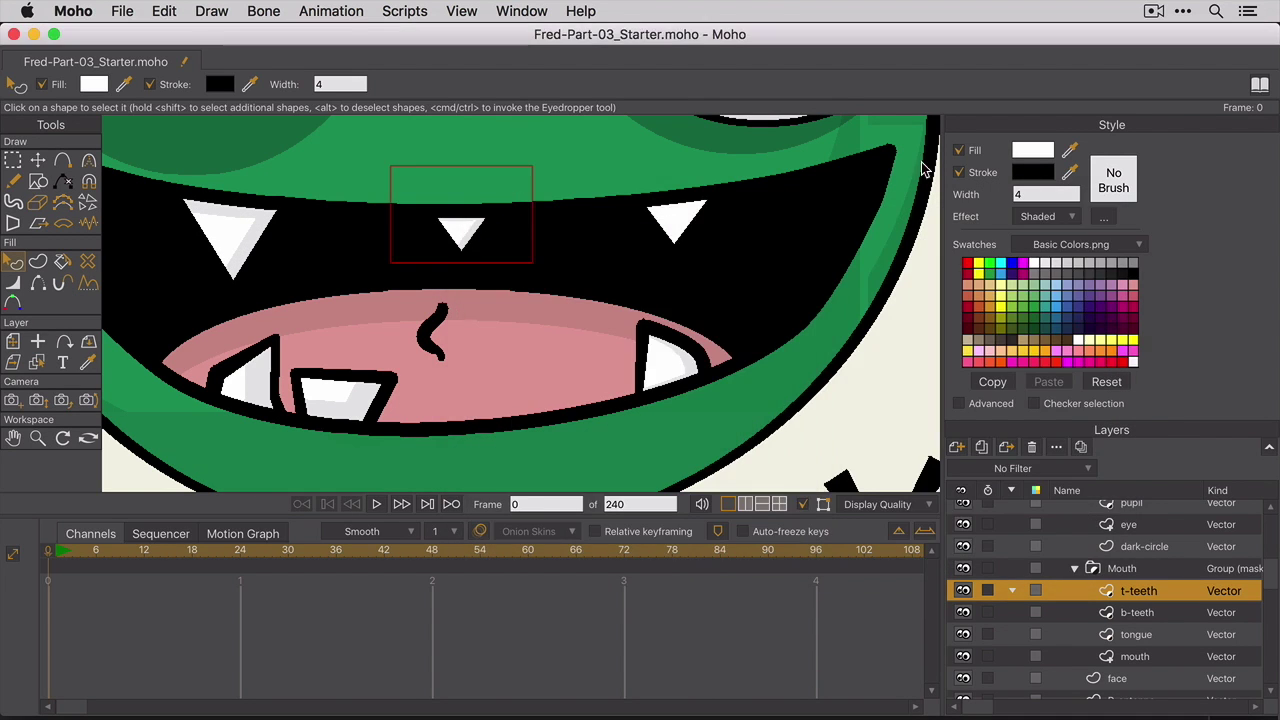
left_click(677, 220)
left_click(1048, 216)
left_click(1014, 260)
left_click(724, 437)
key("Return")
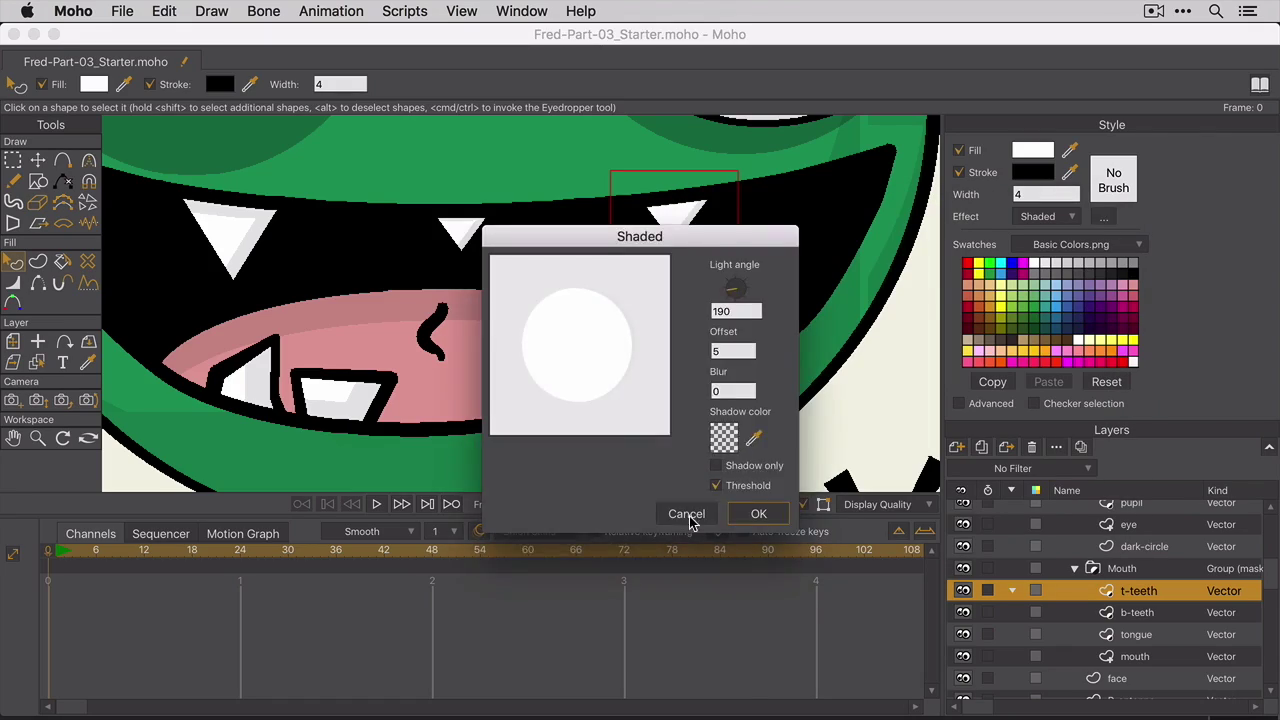
left_click(687, 514)
Step: Return to the Add Point tool
left_click(63, 160)
left_click(89, 160)
left_click(63, 160)
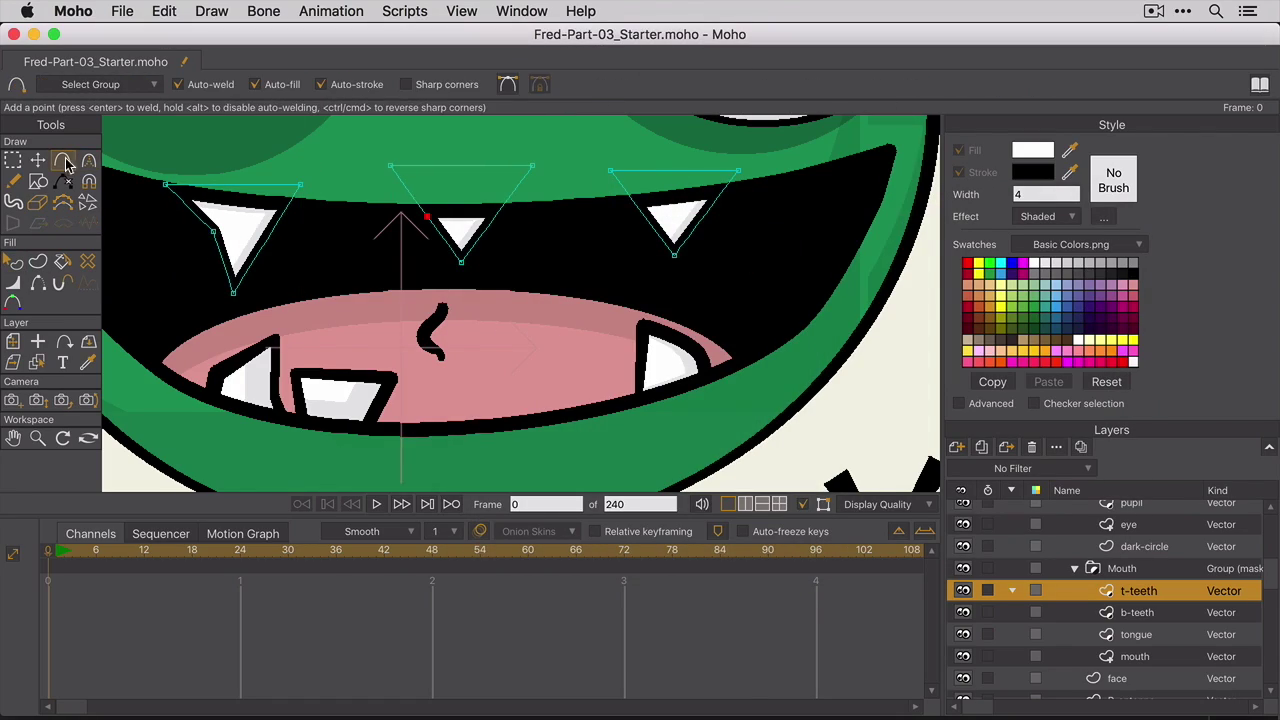